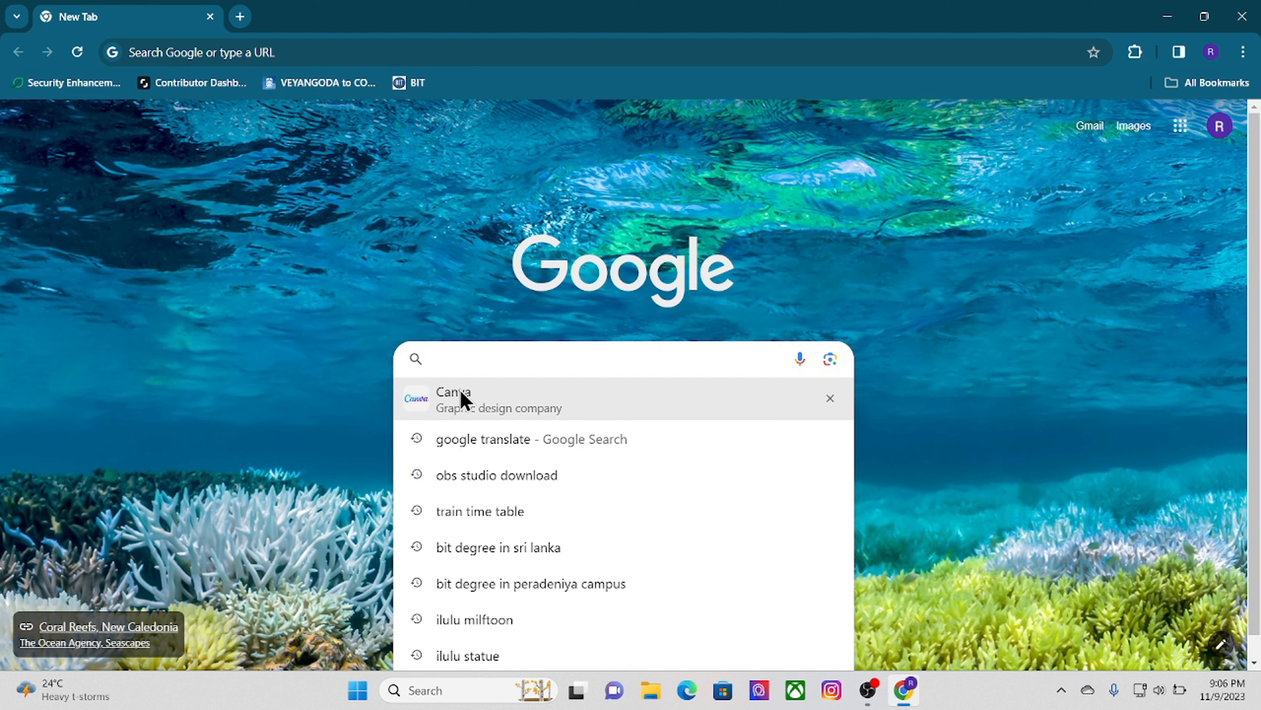
- Open the Canva website from Google and search its templates for "sport club logo"
{"action": "left_click", "coordinate": [465, 397]}
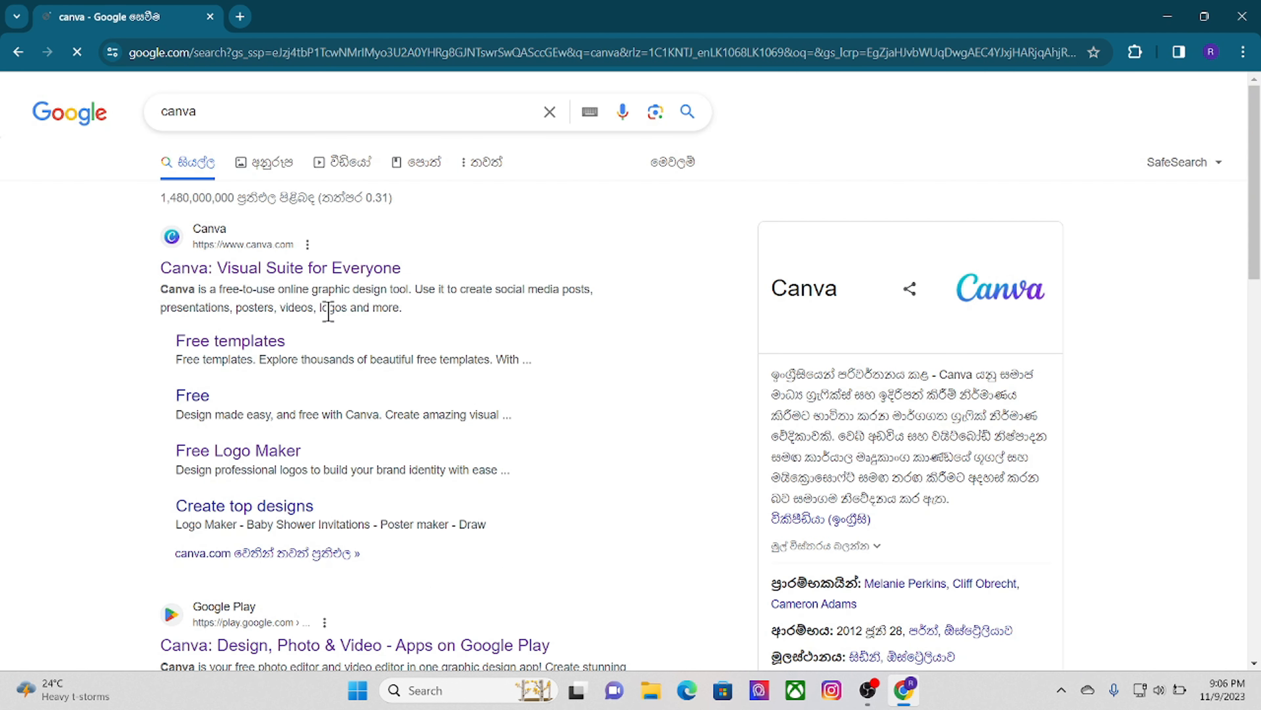
{"action": "left_click", "coordinate": [270, 268]}
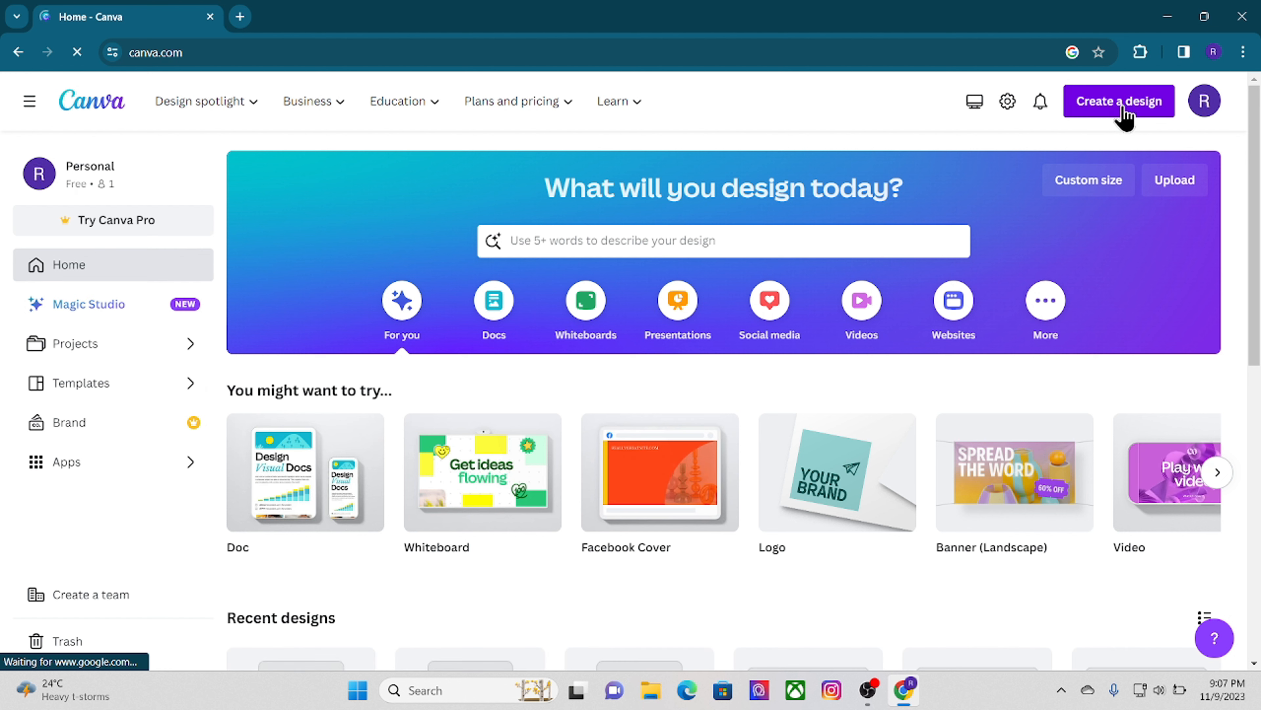
{"action": "left_click", "coordinate": [523, 243]}
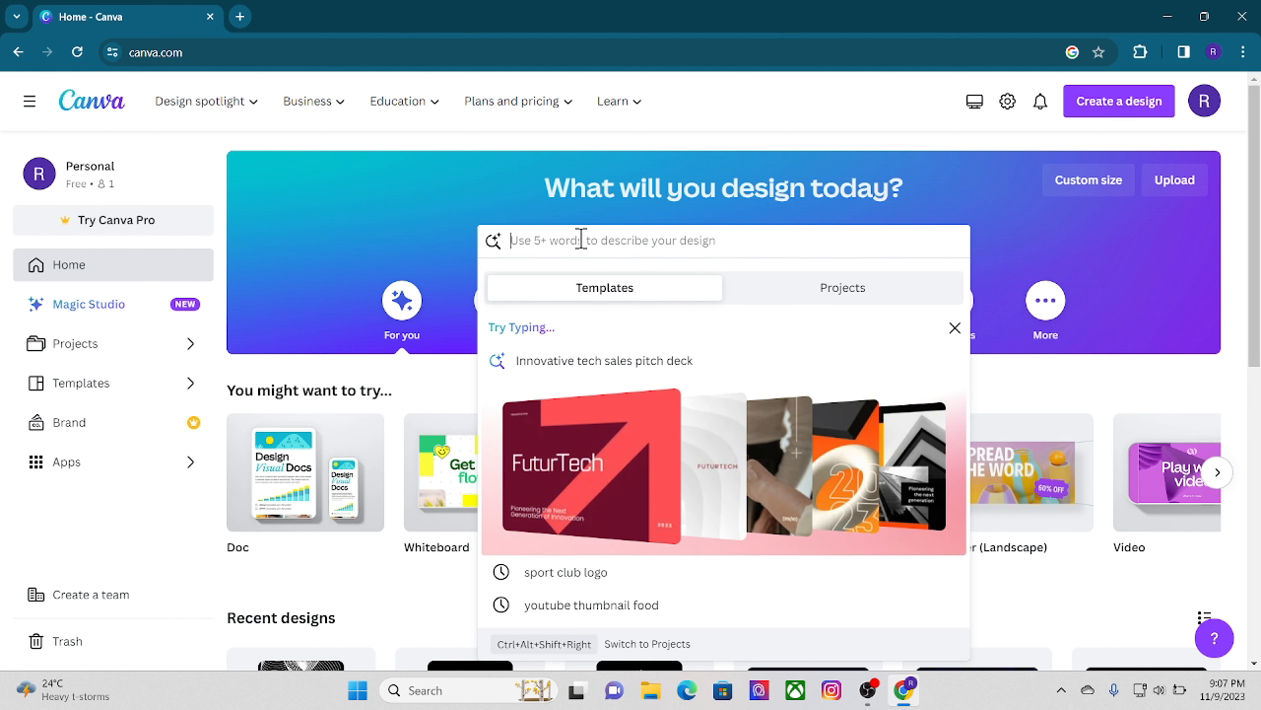
{"action": "type", "text": "sport logo"}
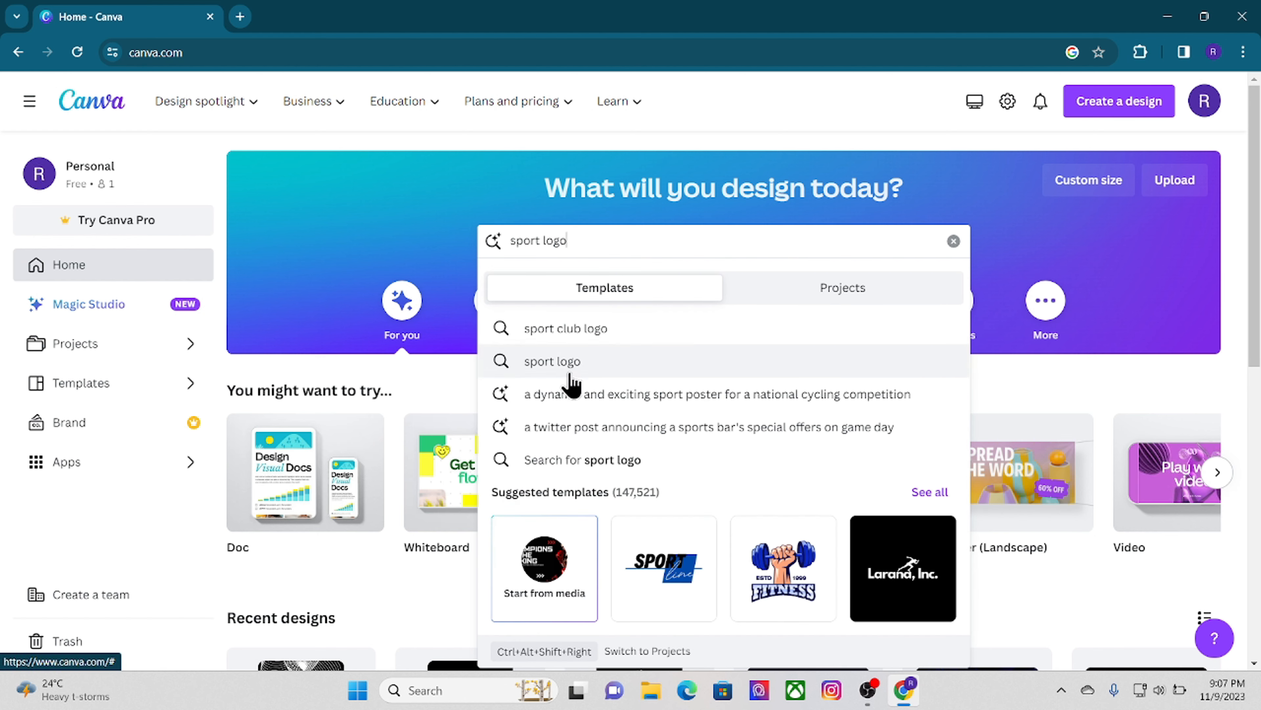
{"action": "left_click", "coordinate": [590, 337]}
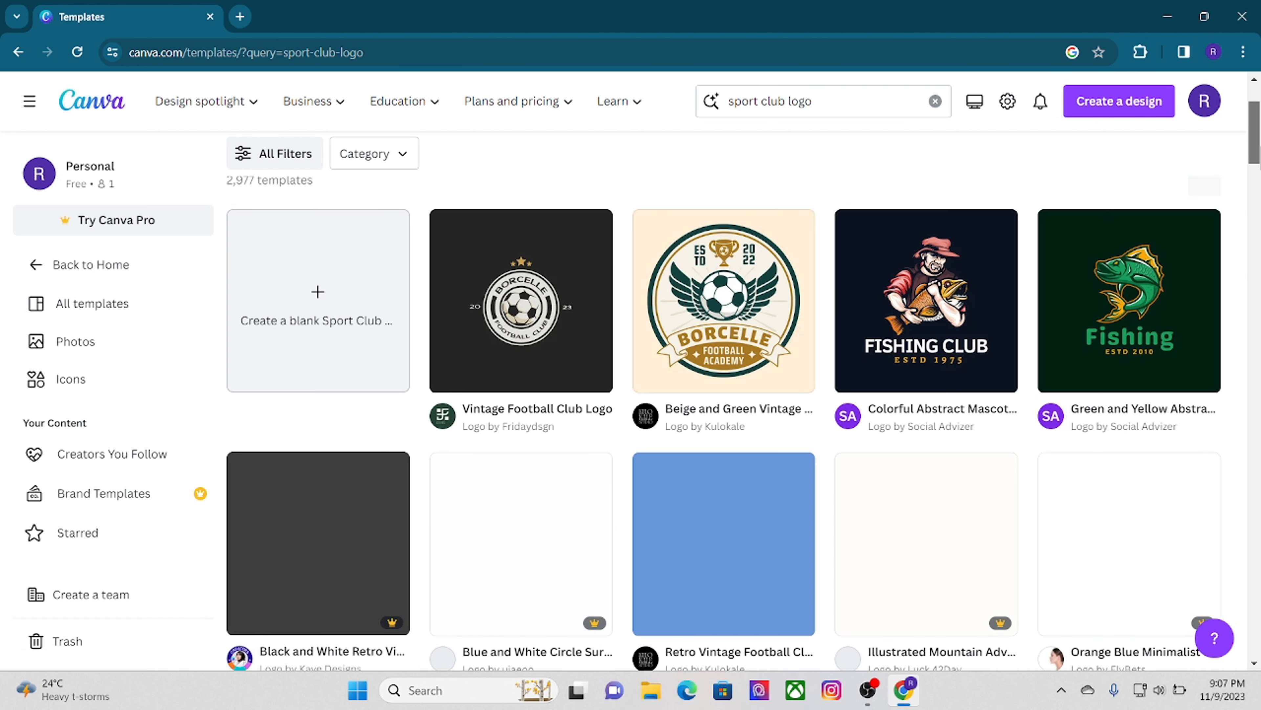
- Find the Black White and Red Simple Shield Shape Football Club Logo template and open it for customising
{"action": "scroll", "coordinate": [735, 398], "scroll_direction": "down", "scroll_amount": 6}
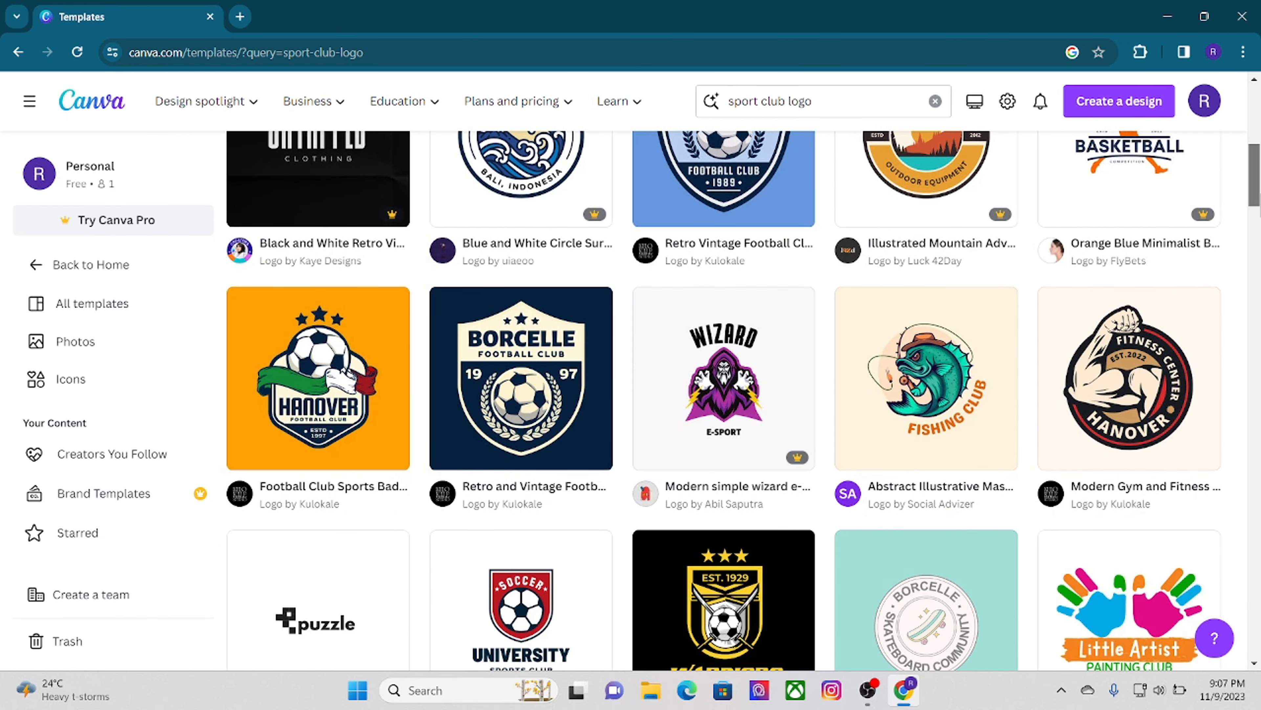
{"action": "scroll", "coordinate": [735, 398], "scroll_direction": "down", "scroll_amount": 6}
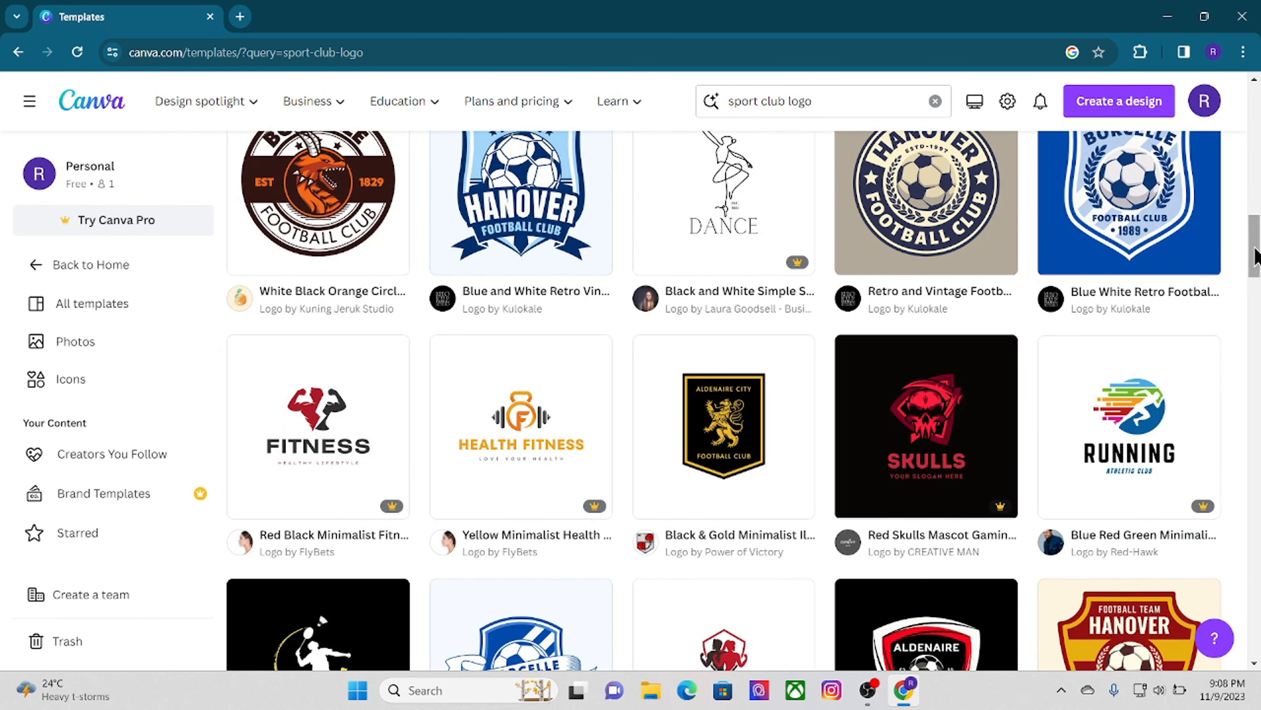
{"action": "left_click_drag", "start_coordinate": [1255, 248], "coordinate": [1255, 297]}
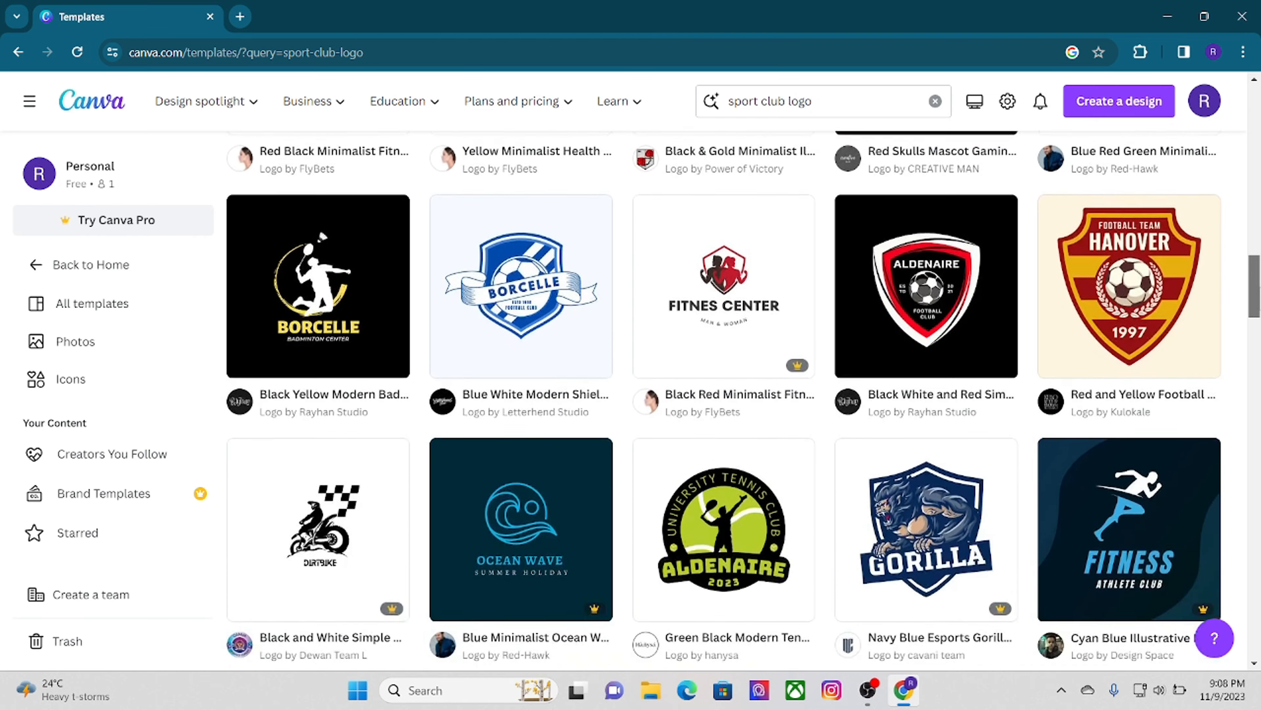
{"action": "scroll", "coordinate": [724, 401], "scroll_direction": "down", "scroll_amount": 1}
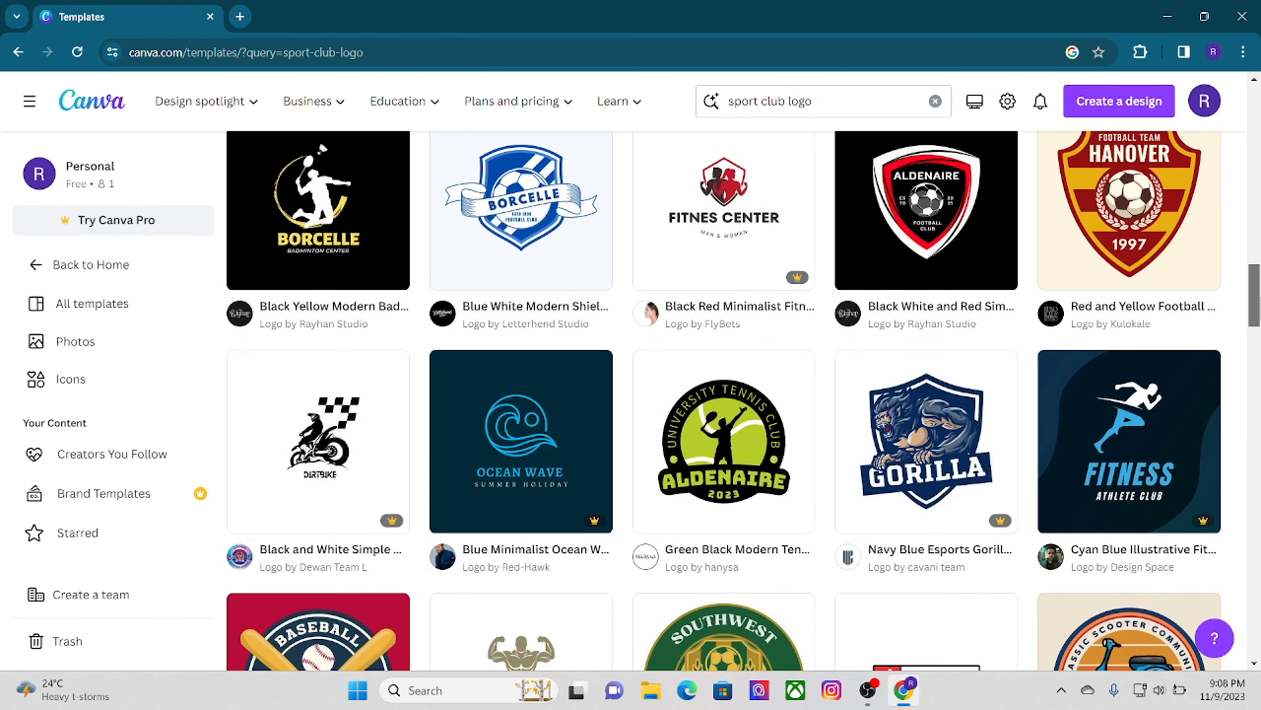
{"action": "scroll", "coordinate": [724, 401], "scroll_direction": "up", "scroll_amount": 2}
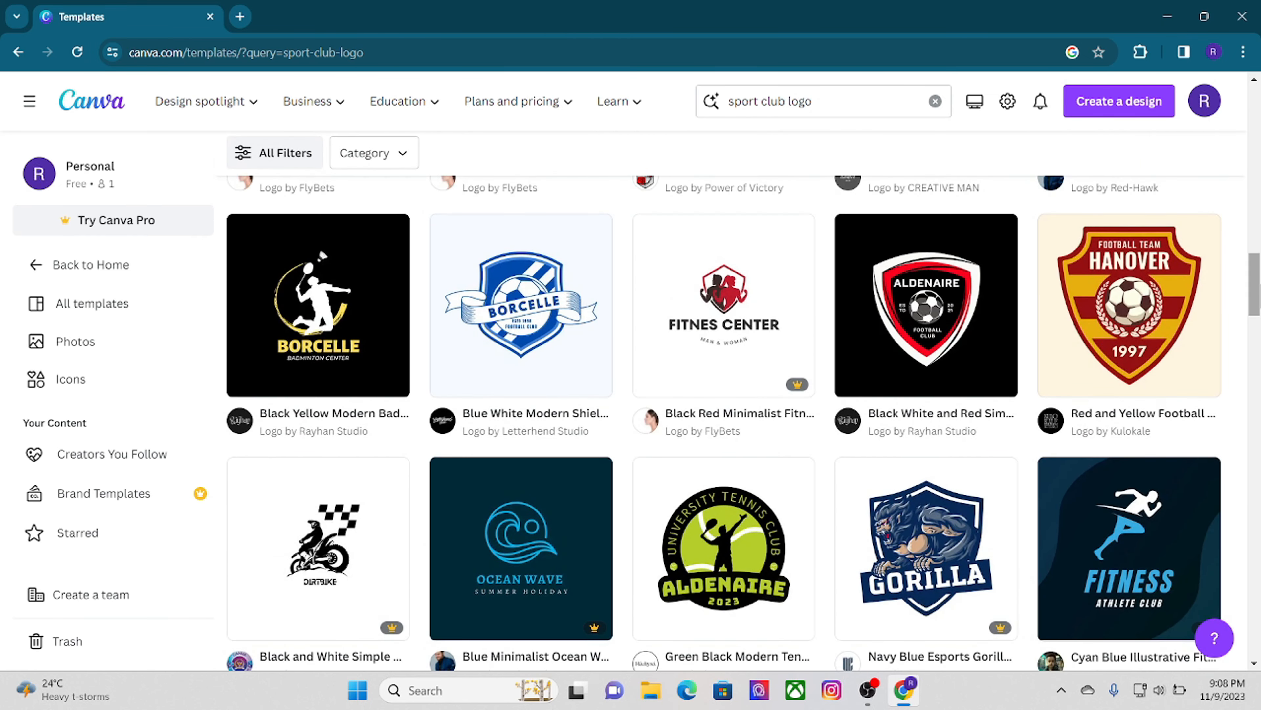
{"action": "scroll", "coordinate": [934, 353], "scroll_direction": "up", "scroll_amount": 3}
{"action": "left_click", "coordinate": [960, 495]}
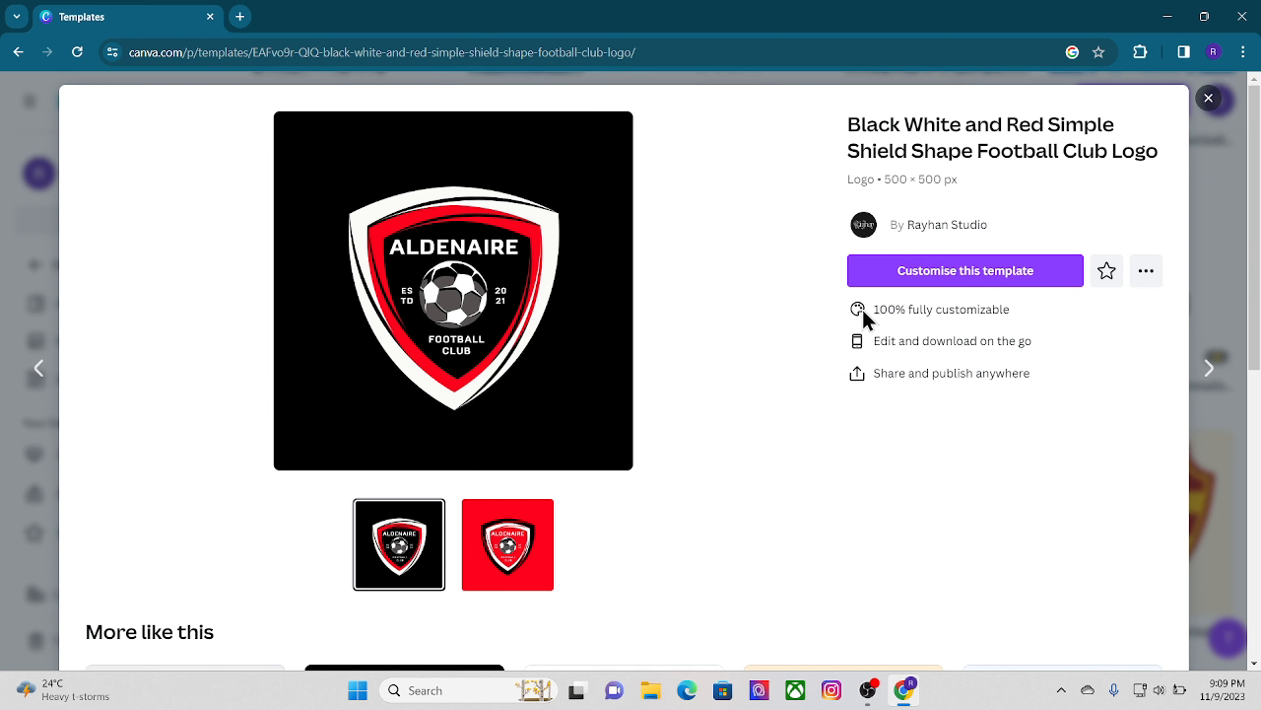
{"action": "left_click", "coordinate": [900, 277]}
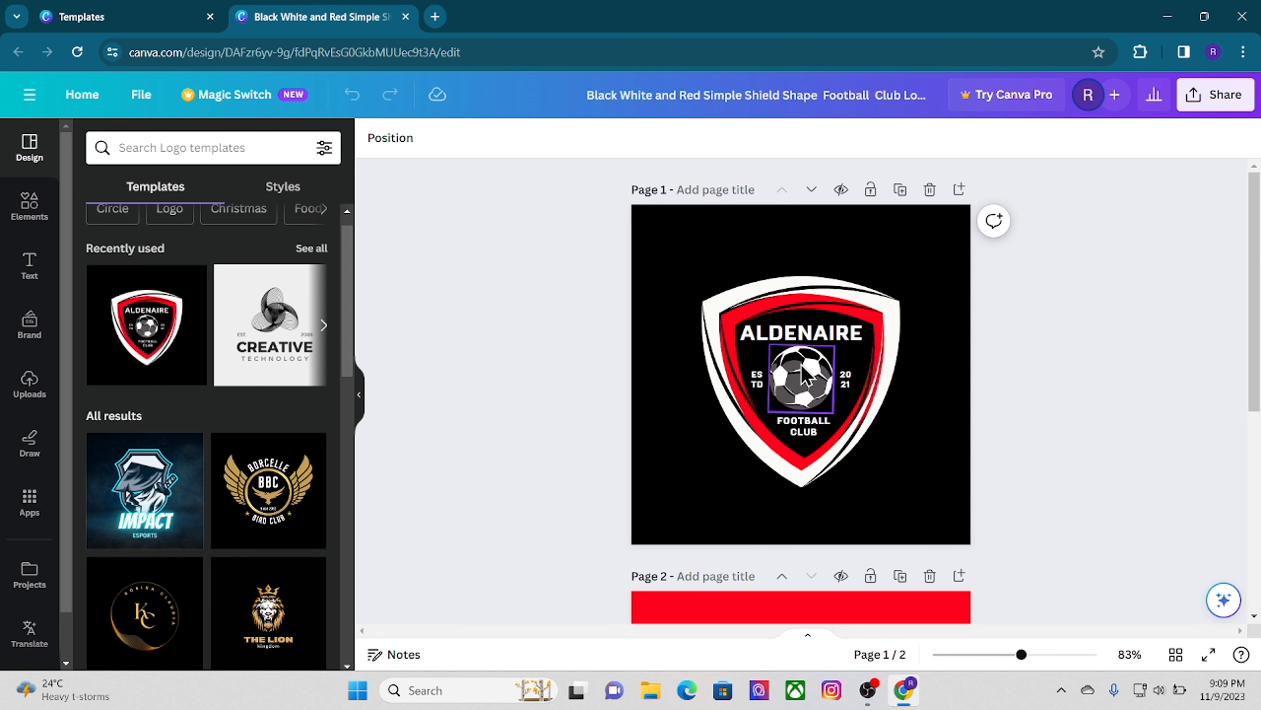
- Try shuffled colour variations of the football club template's own style on page 1
{"action": "left_click_drag", "start_coordinate": [346, 349], "coordinate": [368, 327]}
{"action": "left_click", "coordinate": [147, 348]}
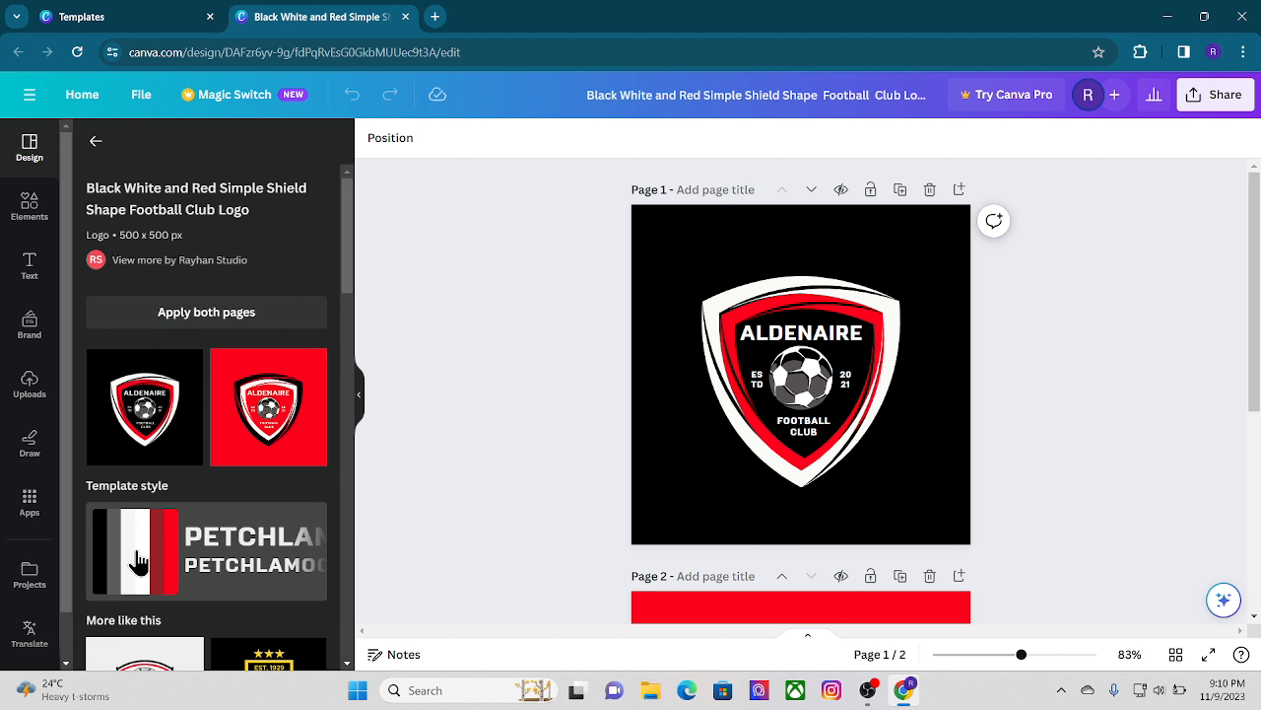
{"action": "left_click", "coordinate": [139, 556]}
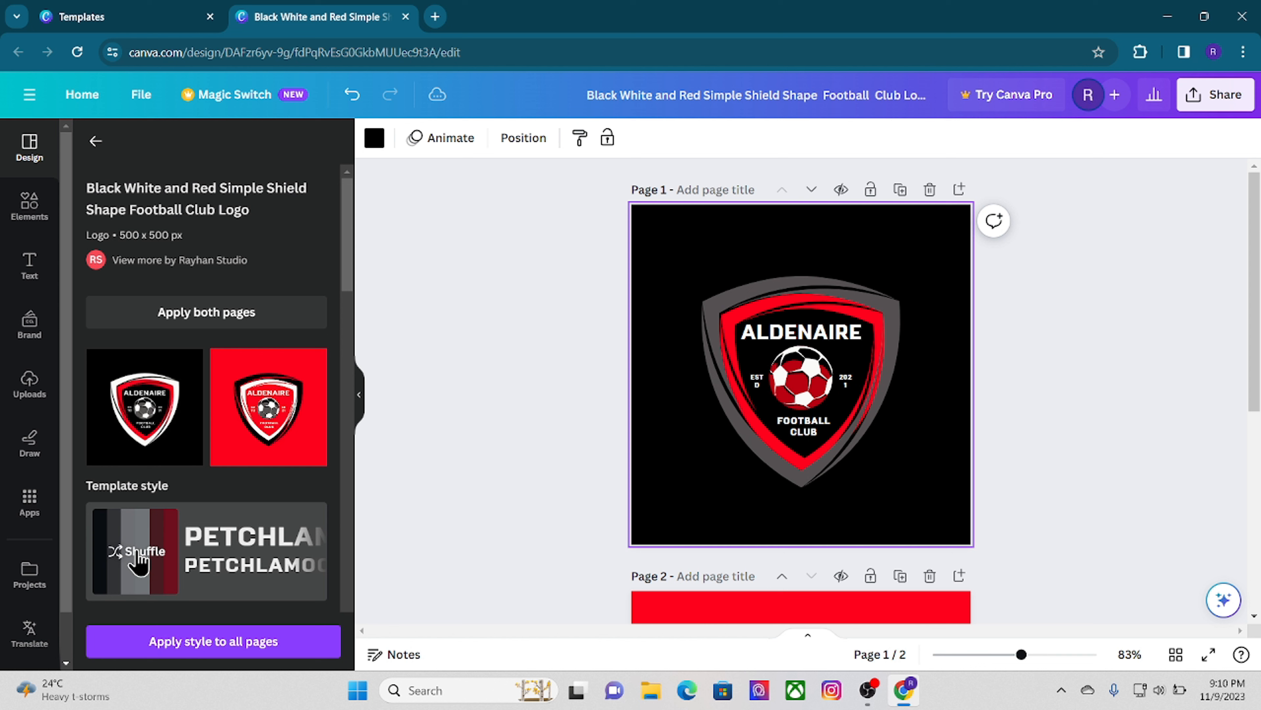
{"action": "left_click", "coordinate": [137, 553]}
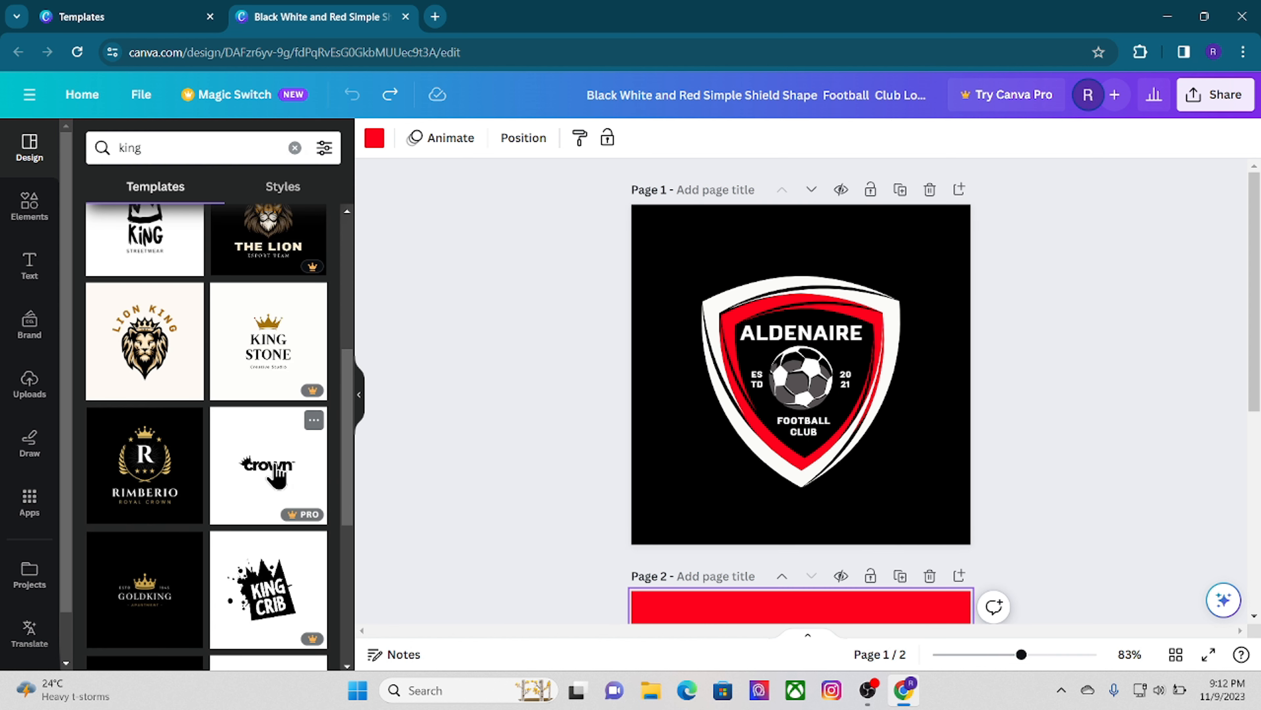
- Try the Black Gold White Elegant Royal Crown Logo template on page 1, and undo it to restore the football shield
{"action": "left_click", "coordinate": [160, 478]}
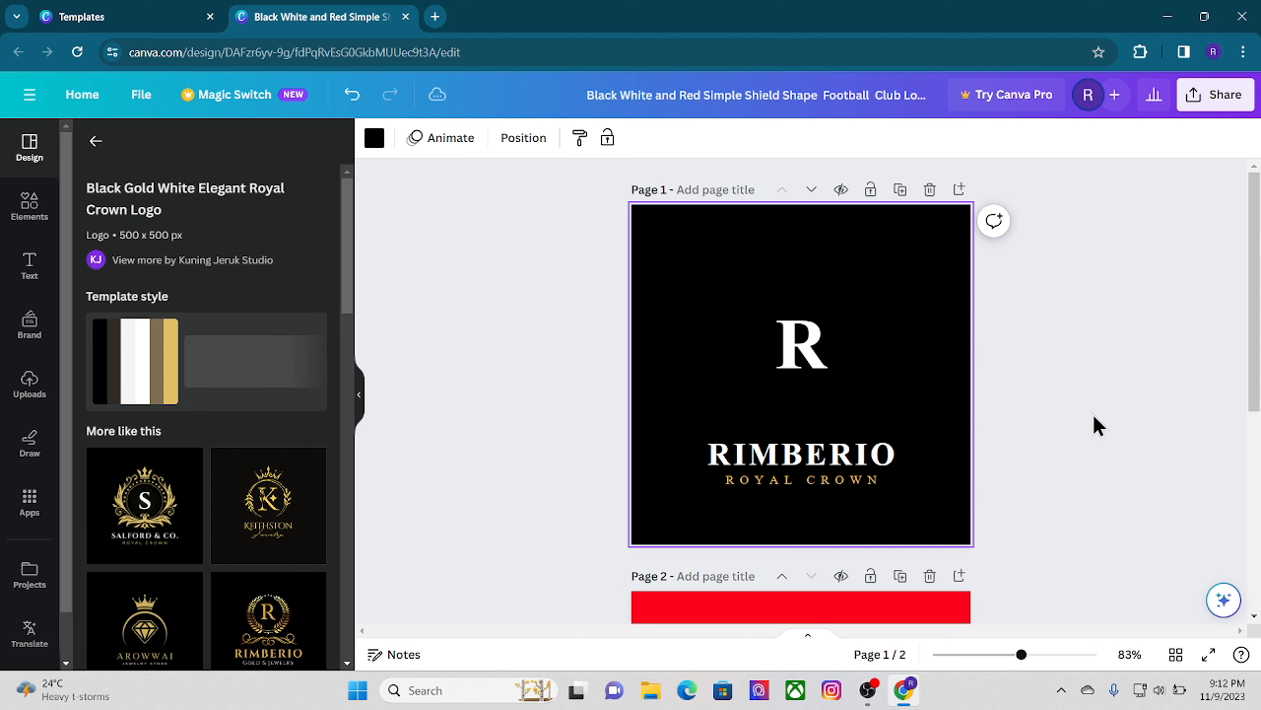
{"action": "left_click", "coordinate": [351, 94]}
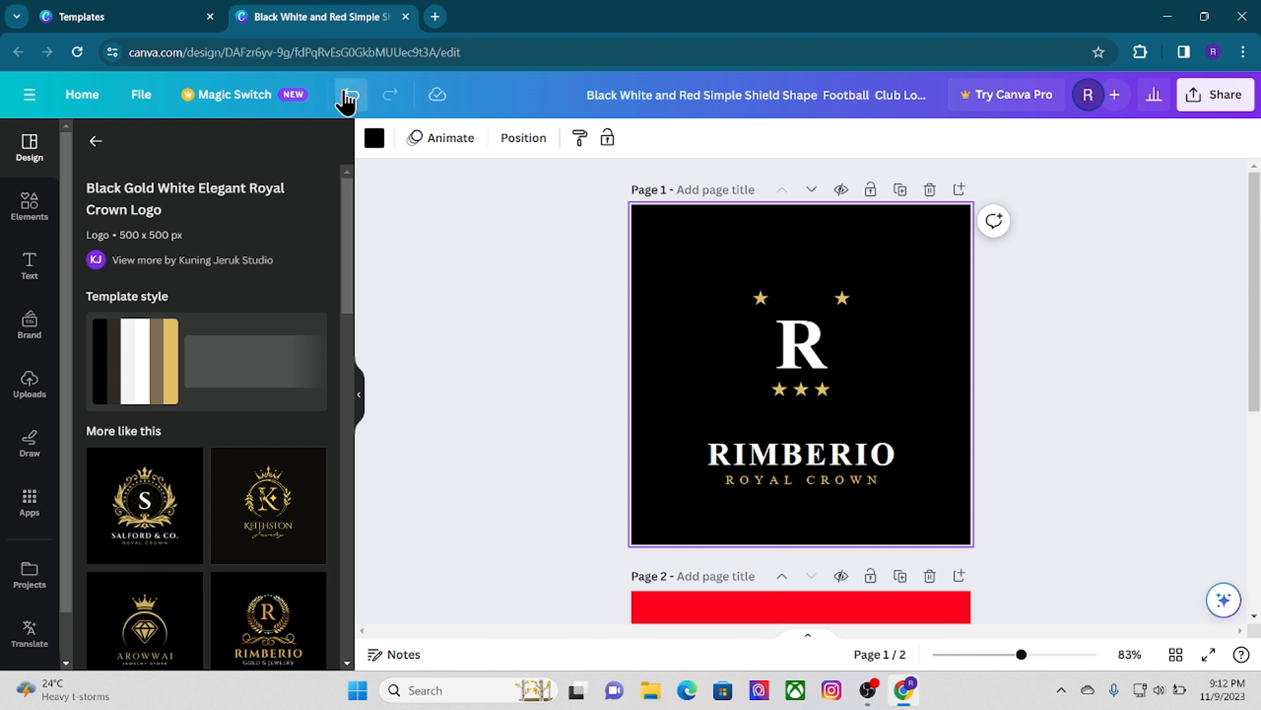
{"action": "left_click", "coordinate": [348, 96]}
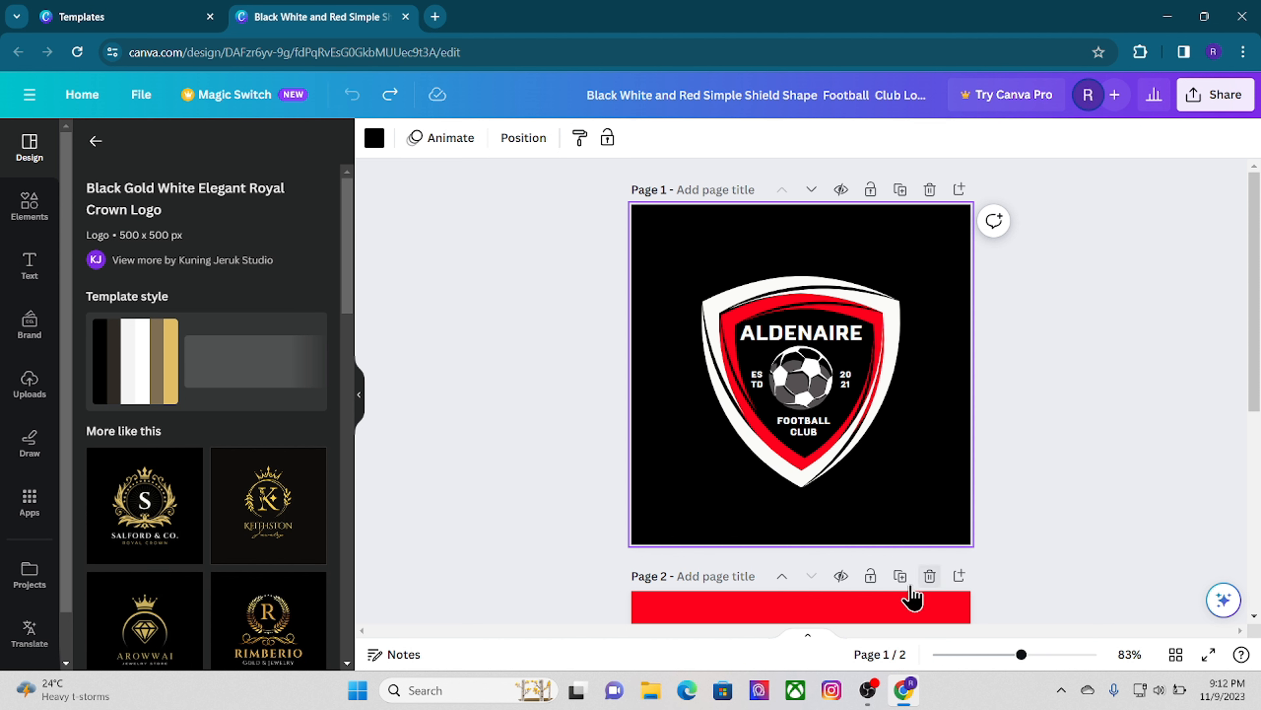
- Delete the red second page and add a new blank page in its place
{"action": "left_click", "coordinate": [929, 579]}
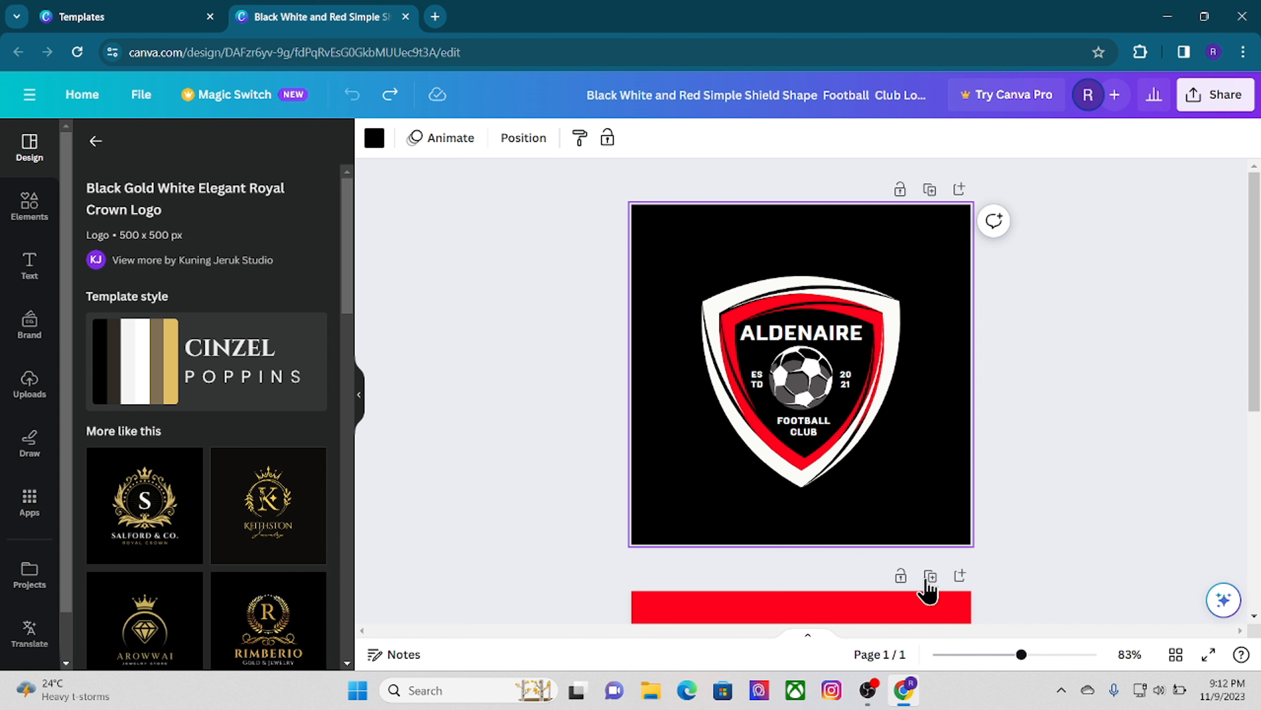
{"action": "left_click", "coordinate": [874, 583]}
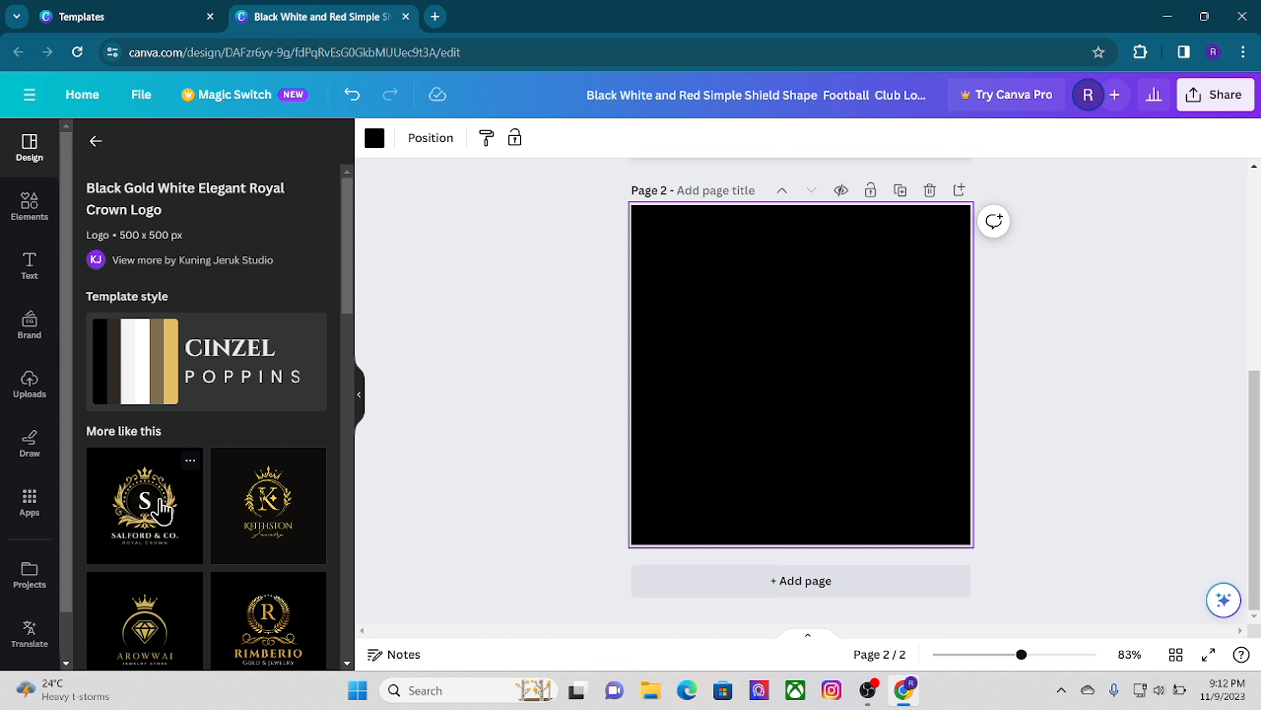
- Apply the Royal Crown template's style to page 1, shuffling its colours to a gold shield on a white background
{"action": "scroll", "coordinate": [932, 341], "scroll_direction": "up", "scroll_amount": 5}
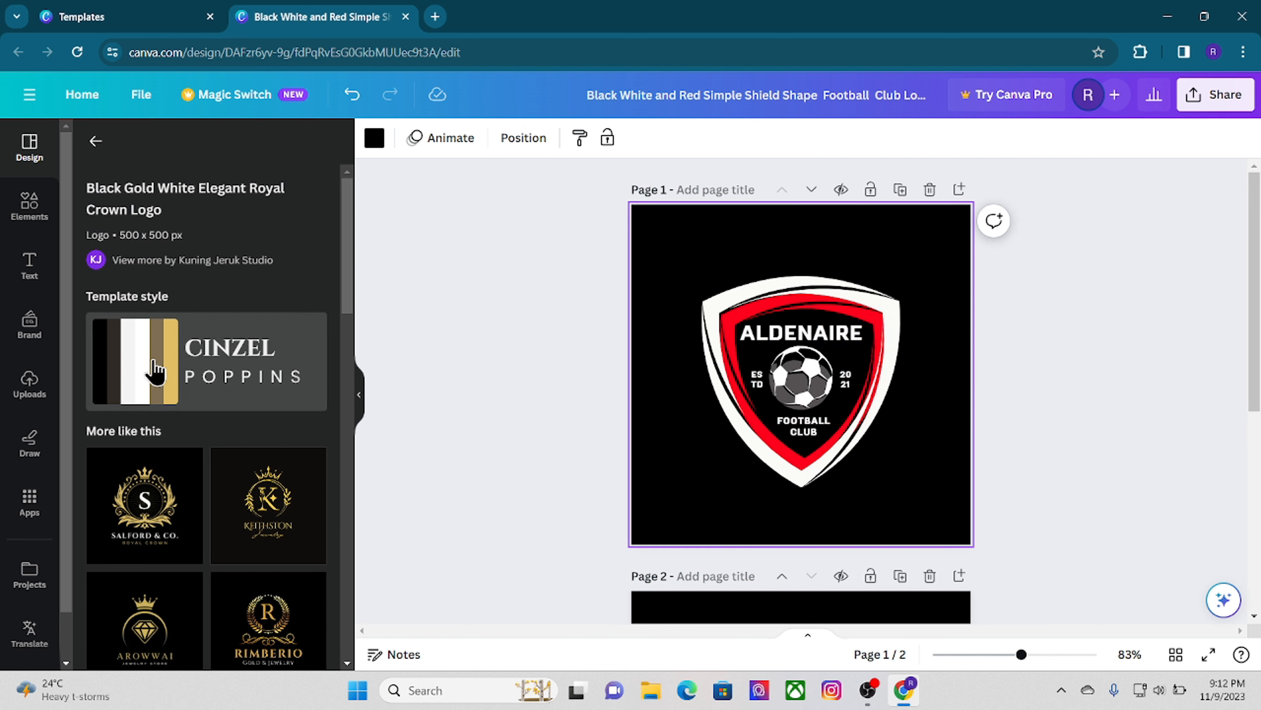
{"action": "left_click", "coordinate": [145, 376]}
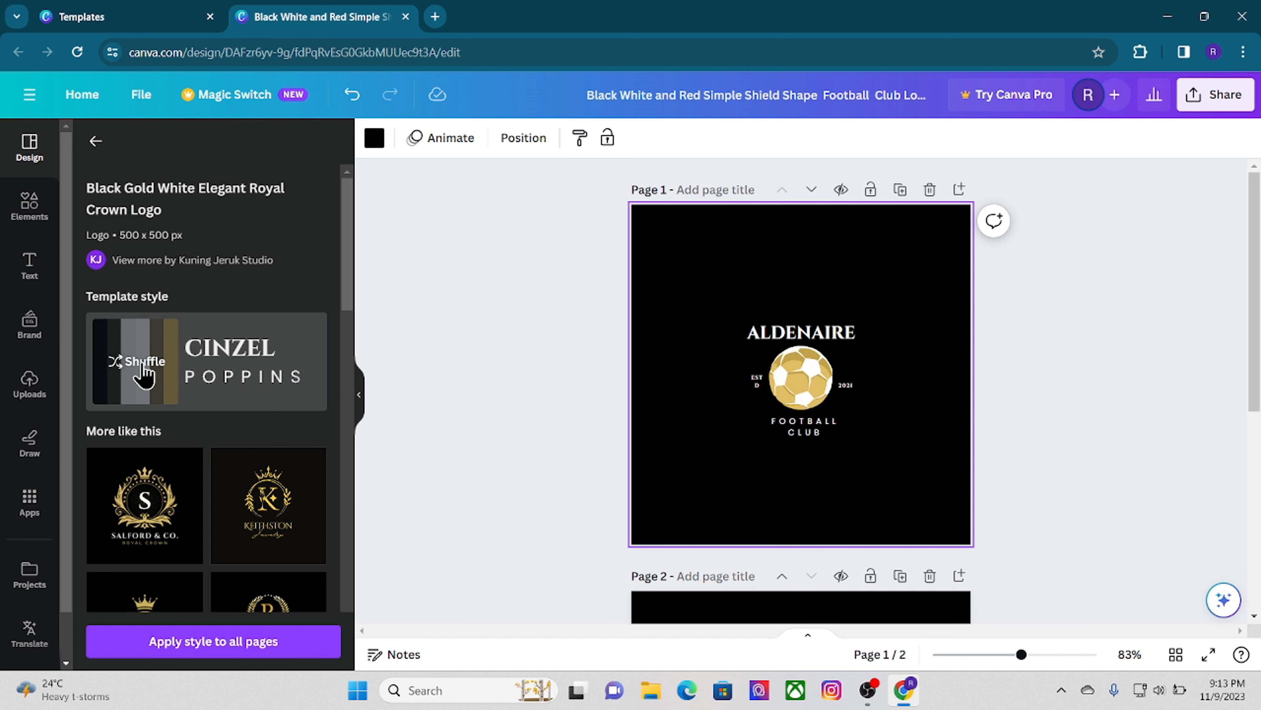
{"action": "left_click", "coordinate": [145, 376]}
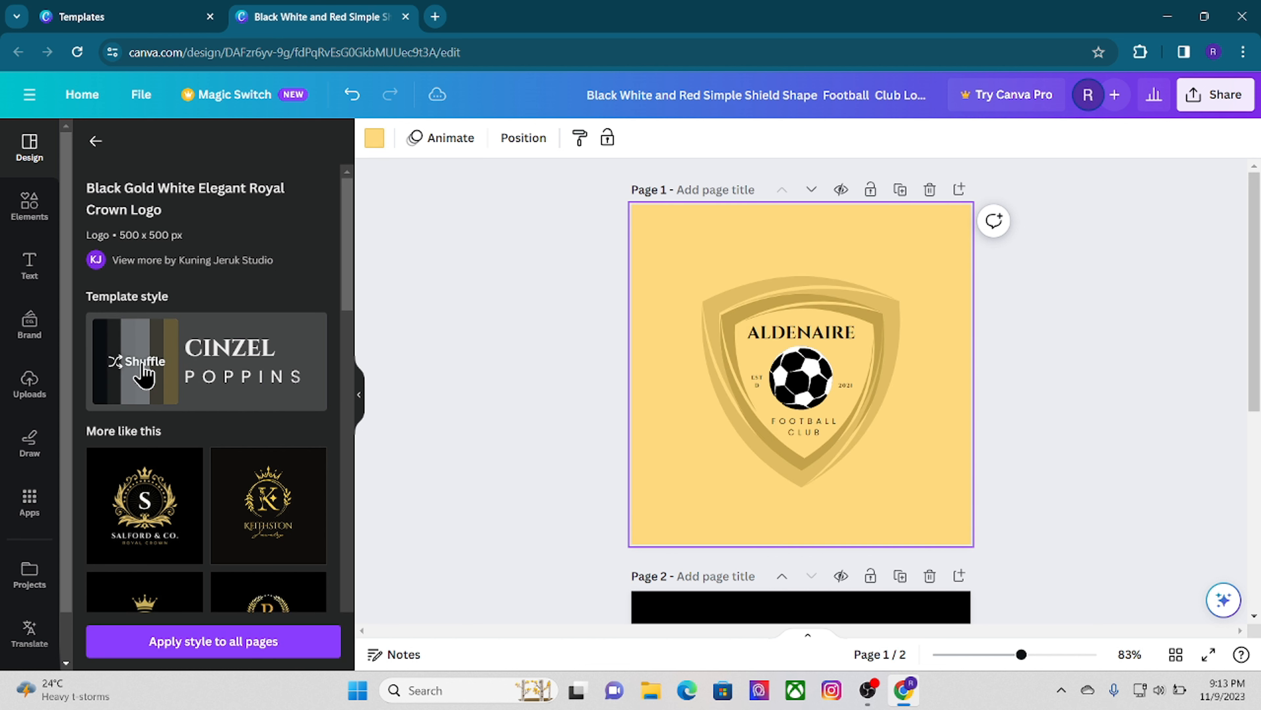
{"action": "left_click", "coordinate": [188, 406]}
{"action": "left_click", "coordinate": [188, 406]}
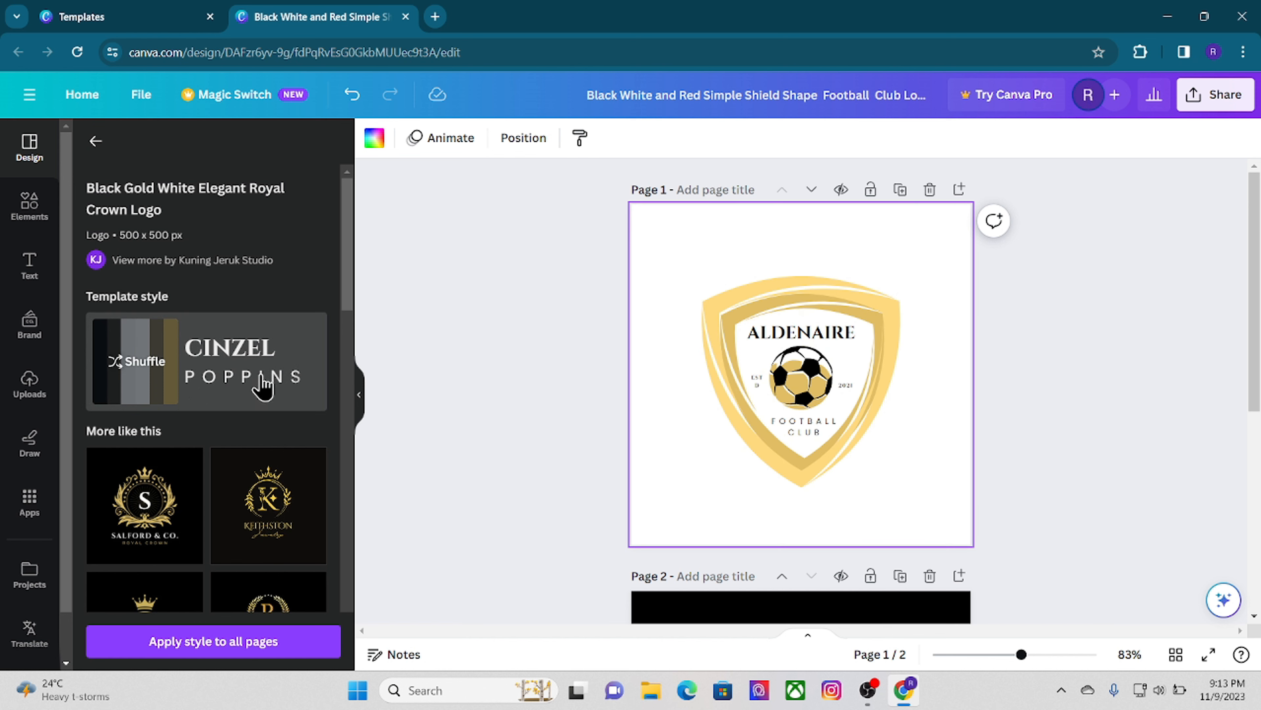
- Select the blank second page and set the canvas zoom to 42% so both pages fit in view
{"action": "left_click", "coordinate": [837, 338]}
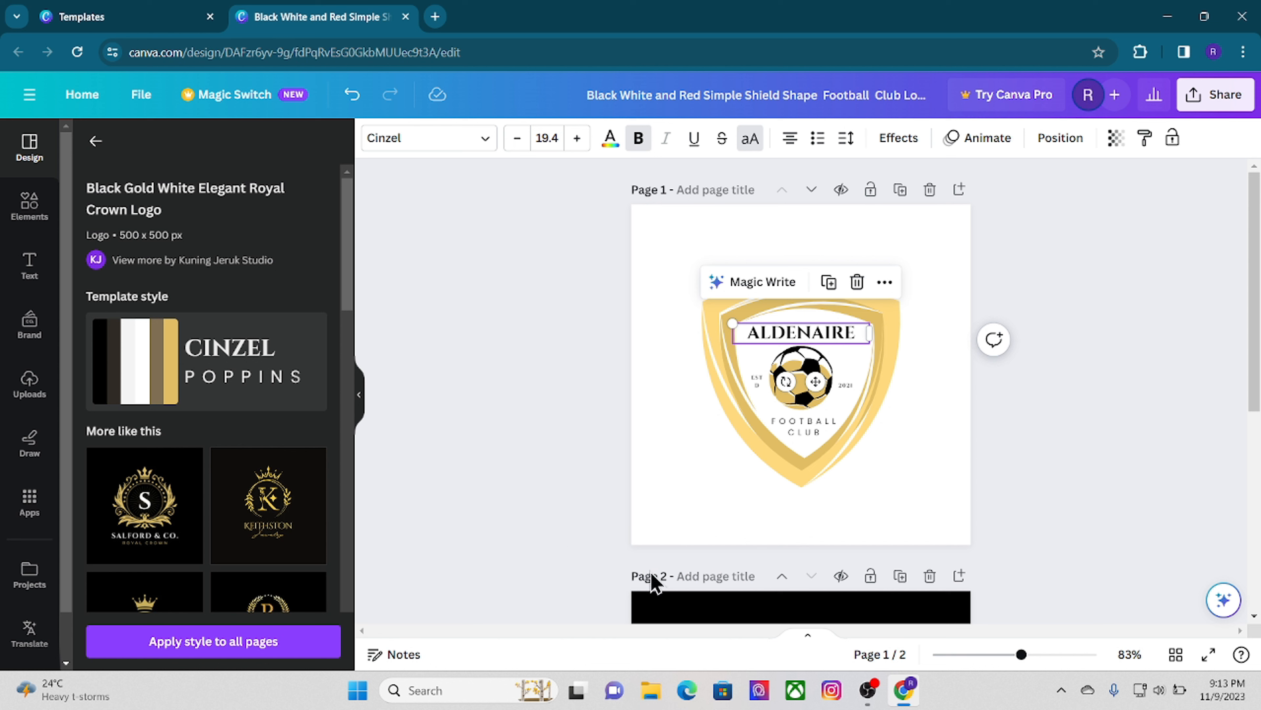
{"action": "left_click", "coordinate": [755, 614]}
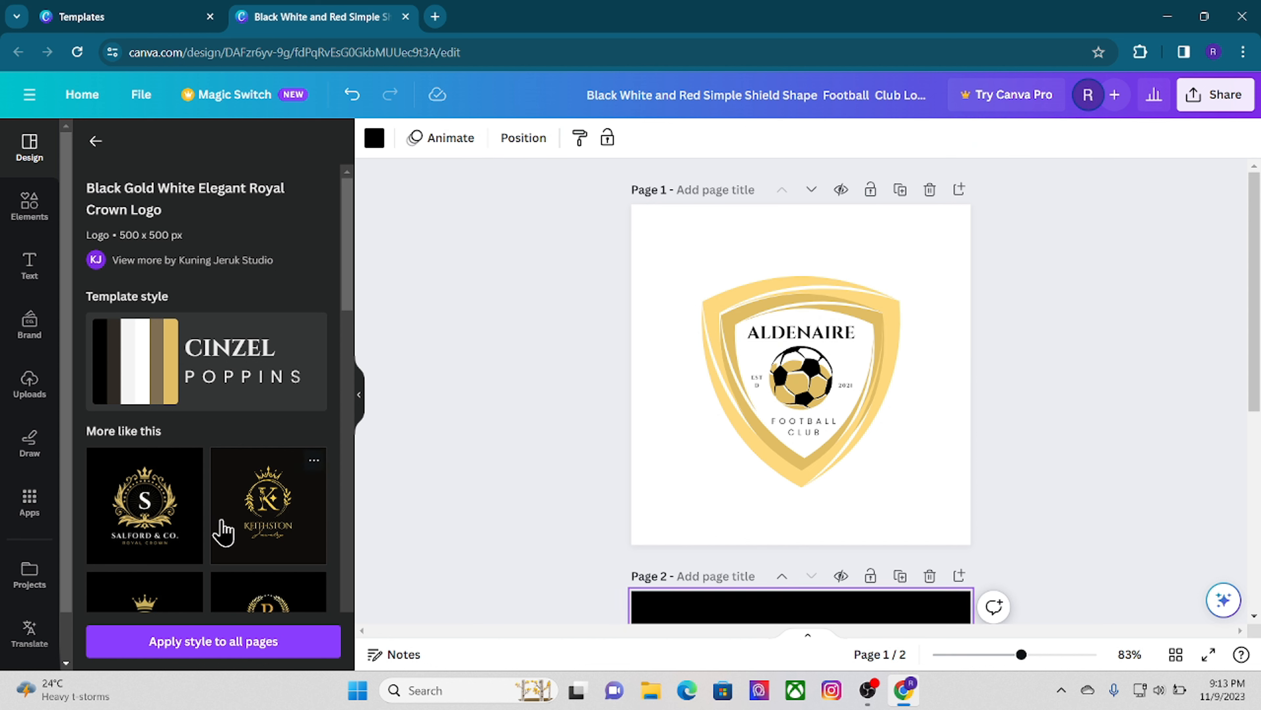
{"action": "left_click_drag", "start_coordinate": [1259, 306], "coordinate": [1259, 405]}
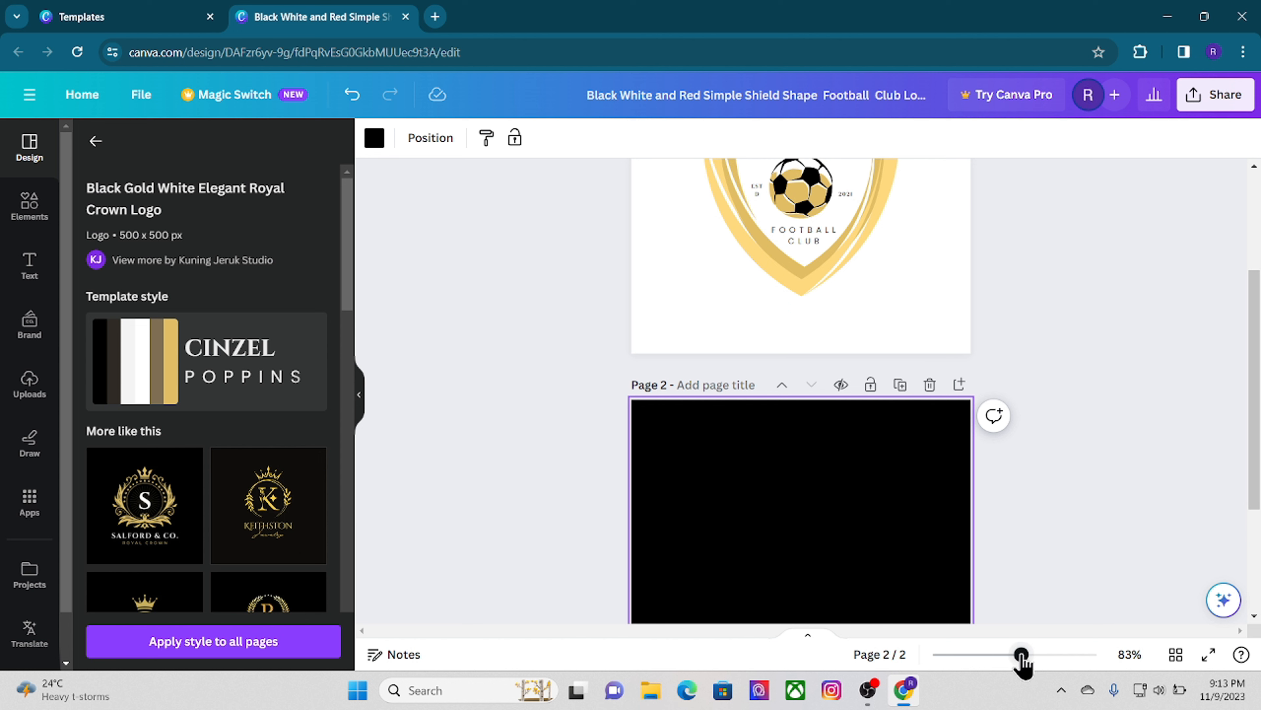
{"action": "left_click_drag", "start_coordinate": [1021, 654], "coordinate": [993, 655]}
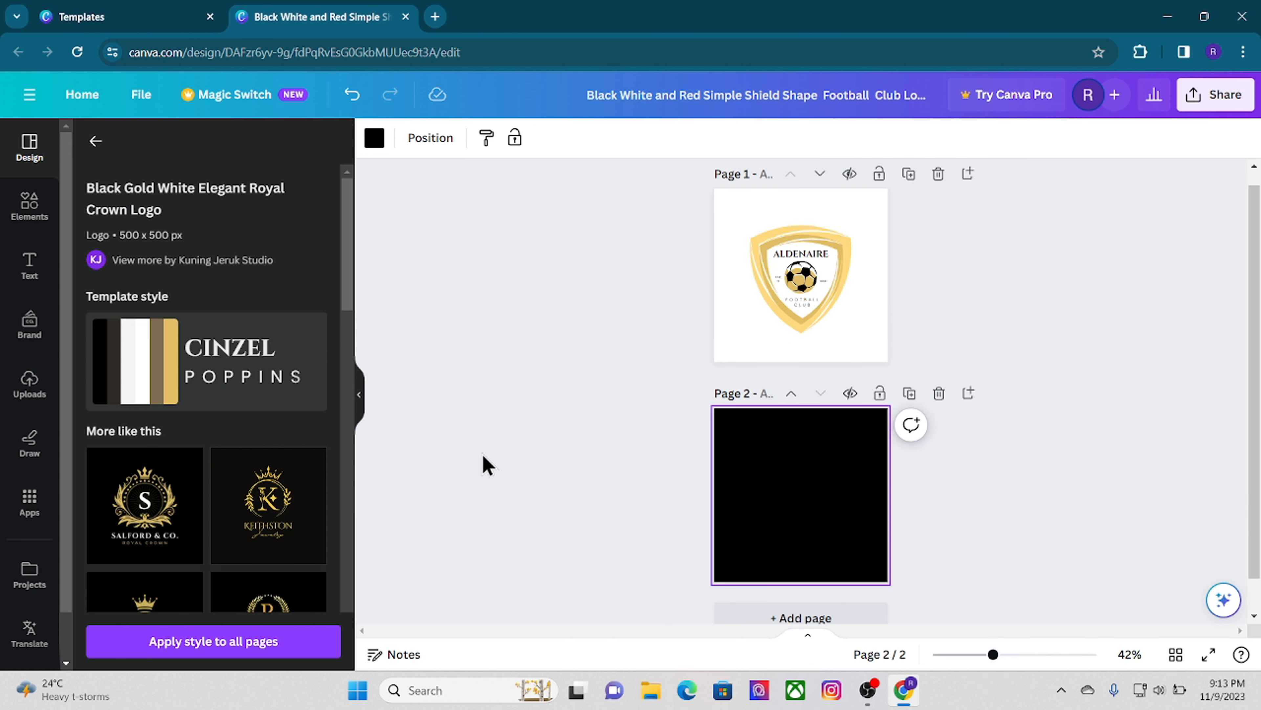
{"action": "scroll", "coordinate": [347, 331], "scroll_direction": "down", "scroll_amount": 3}
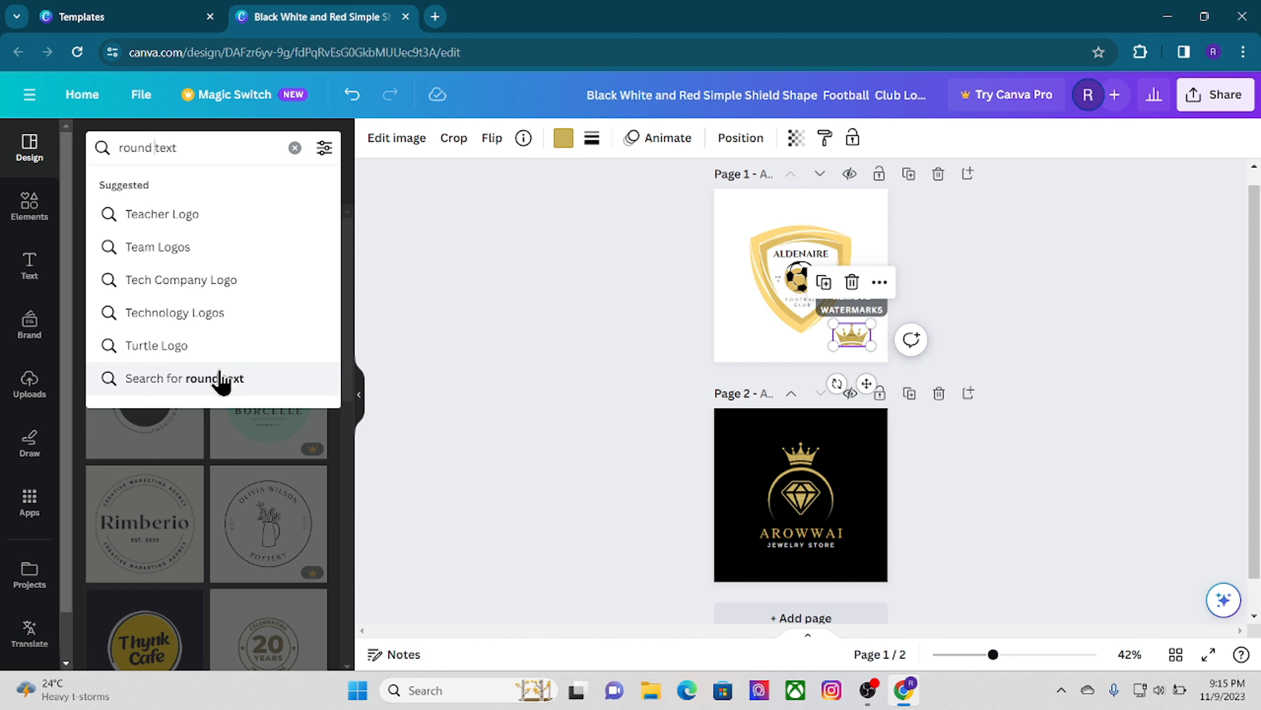
- Search the templates for "round text" and apply the Brown and Black Minimalist Floral Round Logo to page 2
{"action": "left_click", "coordinate": [219, 379]}
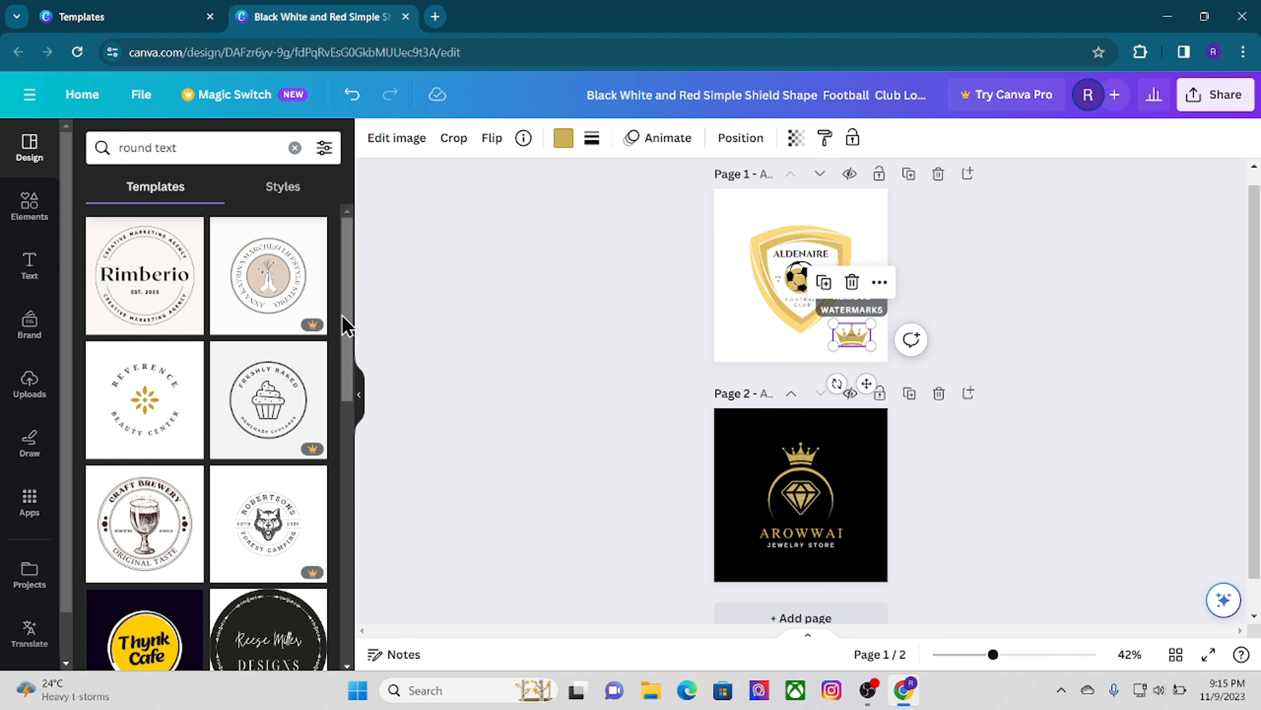
{"action": "left_click_drag", "start_coordinate": [343, 324], "coordinate": [343, 467]}
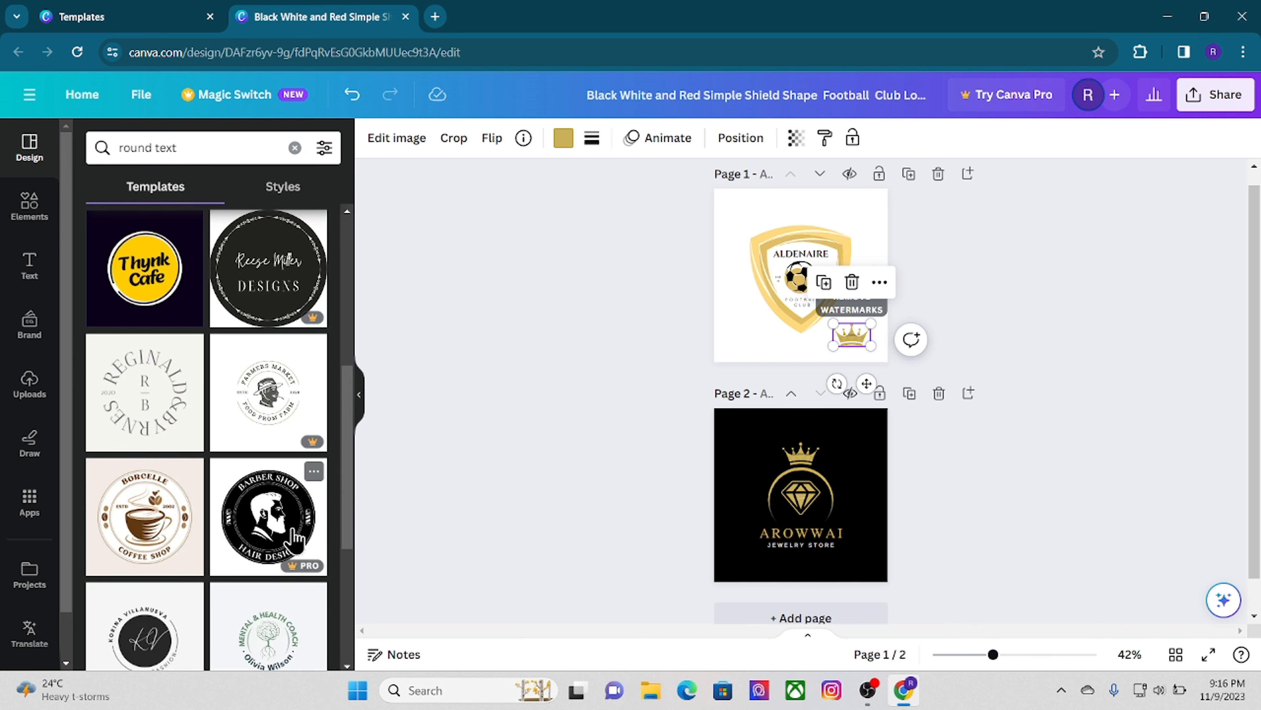
{"action": "left_click_drag", "start_coordinate": [348, 525], "coordinate": [348, 616]}
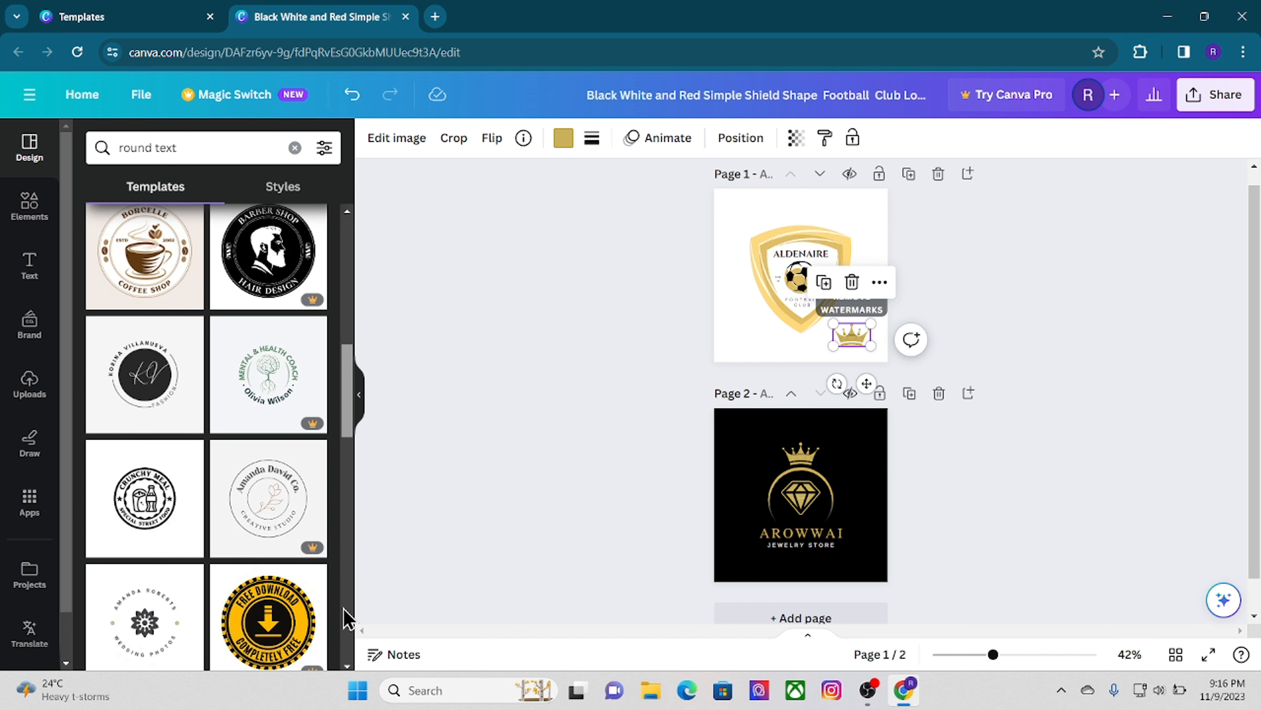
{"action": "left_click_drag", "start_coordinate": [348, 616], "coordinate": [347, 641]}
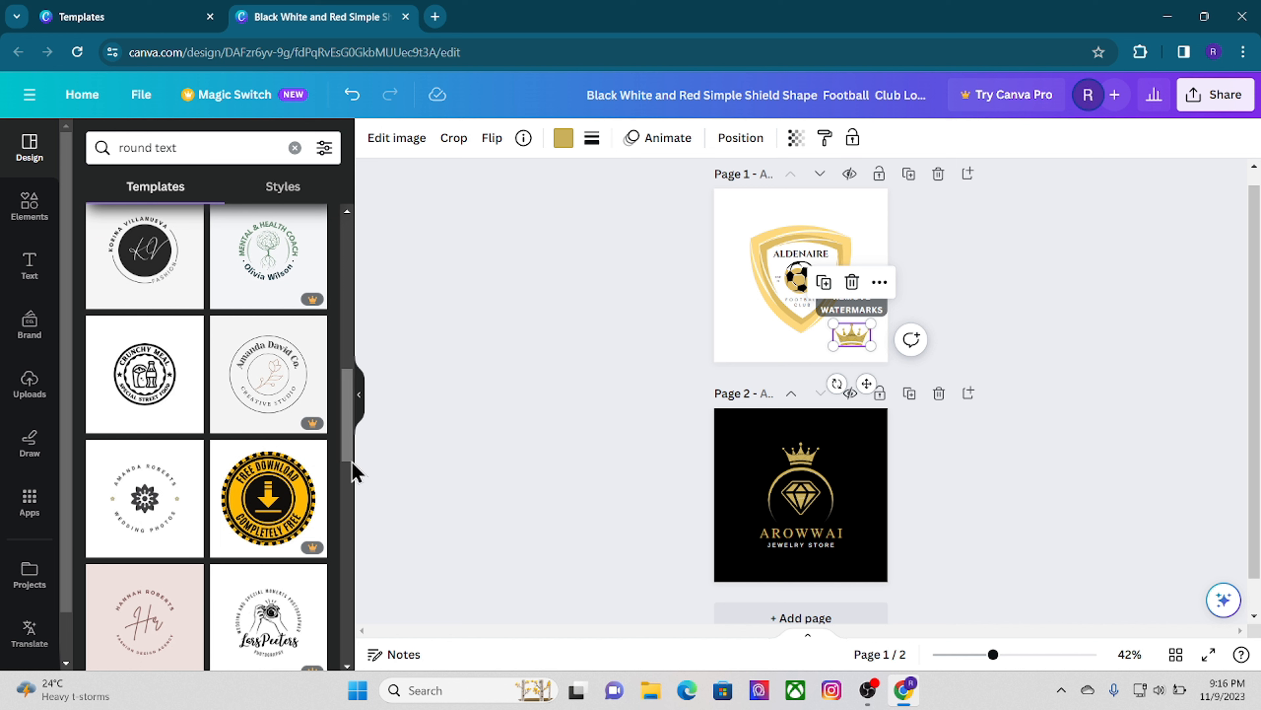
{"action": "left_click_drag", "start_coordinate": [349, 463], "coordinate": [333, 573]}
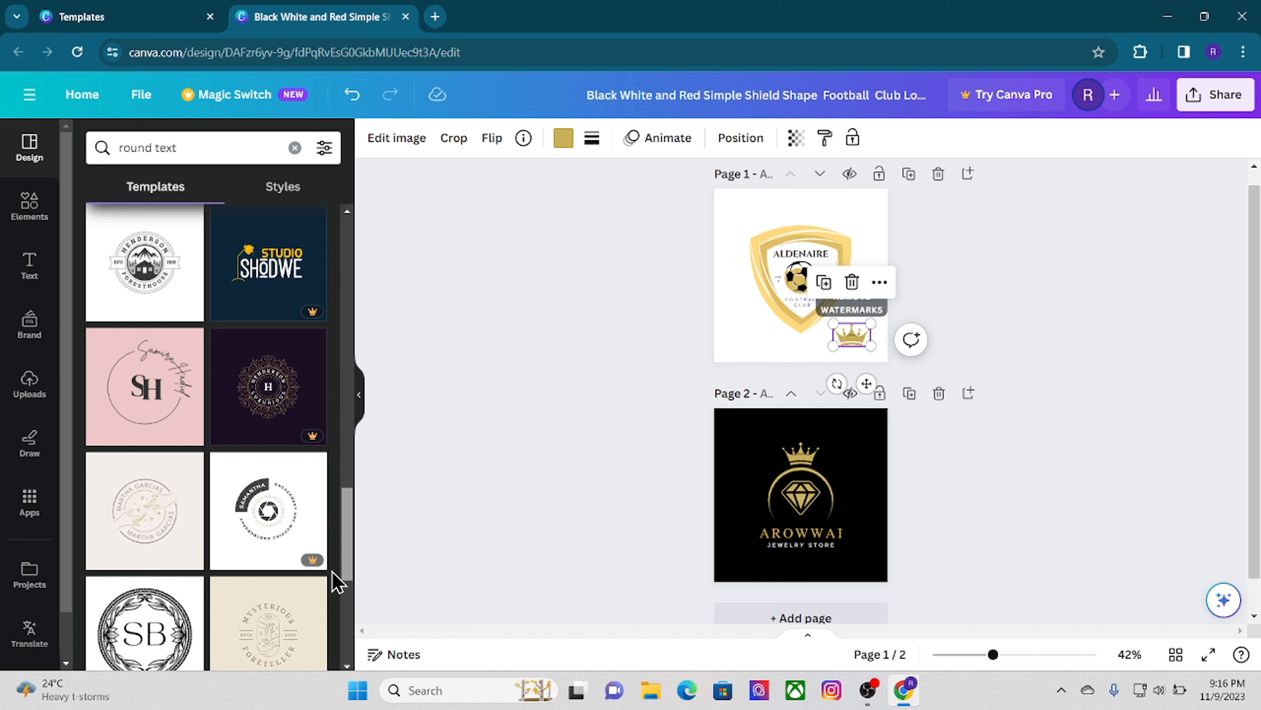
{"action": "left_click_drag", "start_coordinate": [333, 582], "coordinate": [335, 589]}
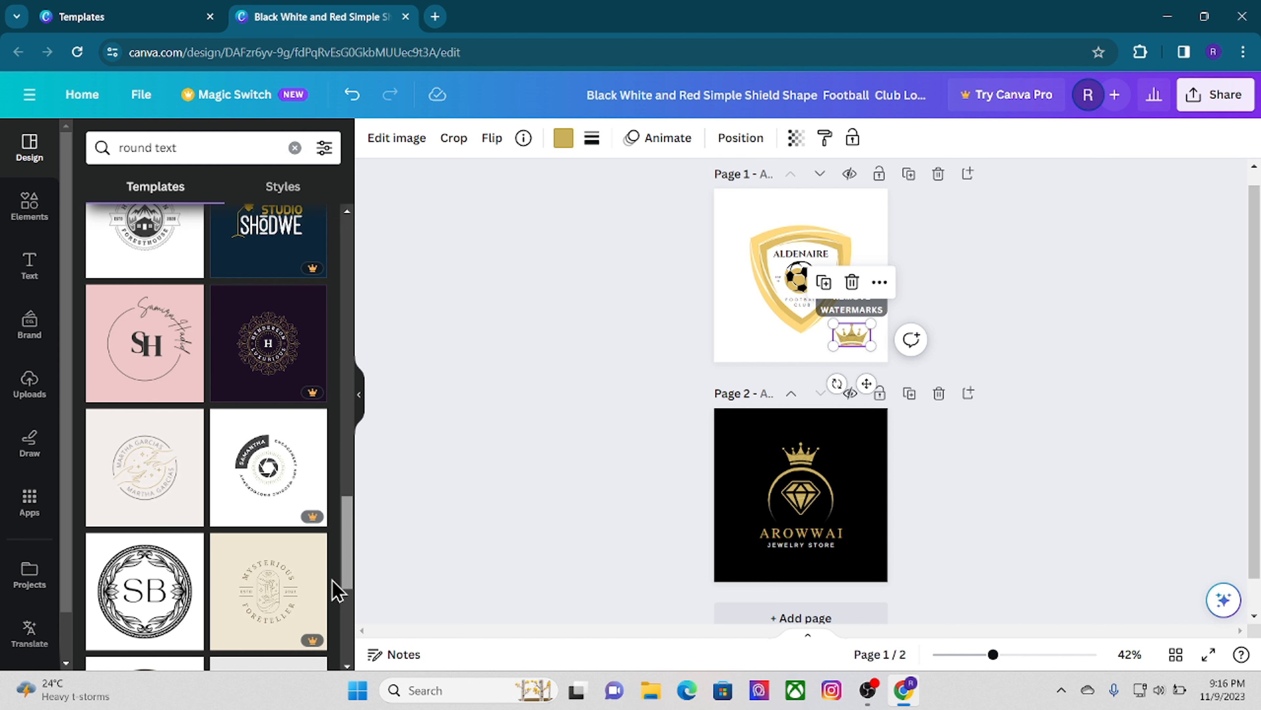
{"action": "left_click_drag", "start_coordinate": [334, 588], "coordinate": [354, 296]}
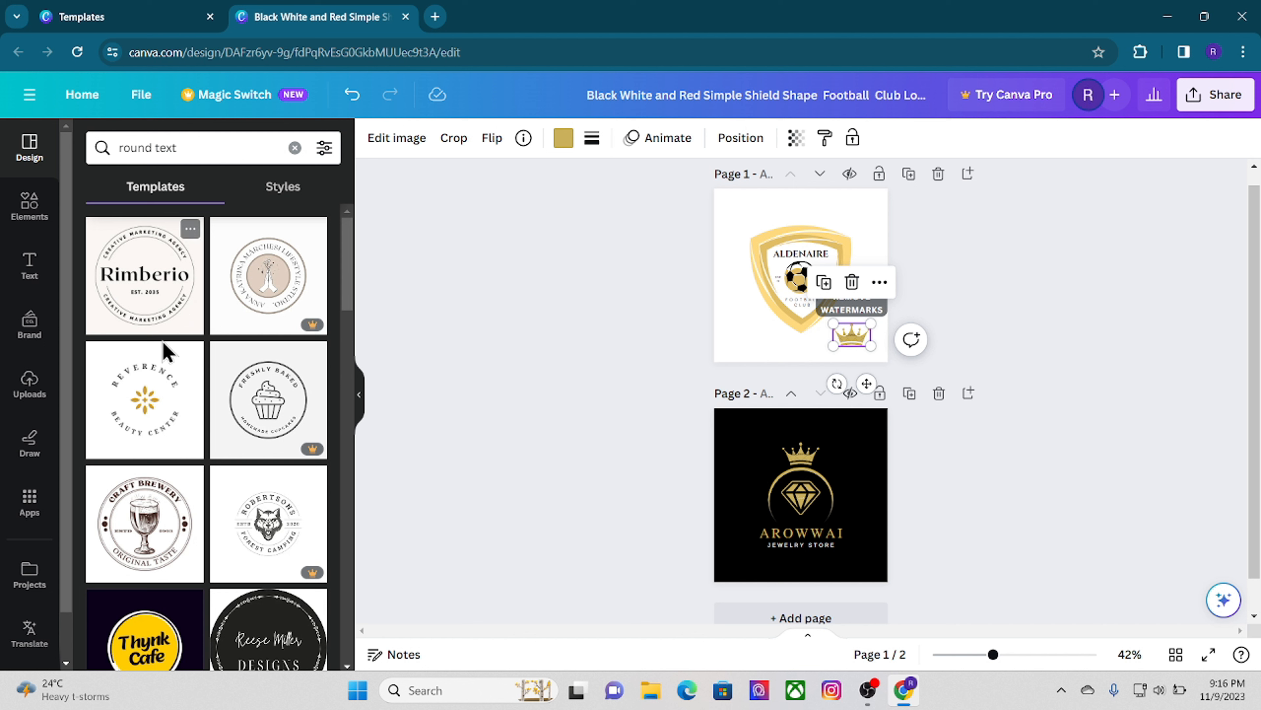
{"action": "left_click", "coordinate": [801, 453]}
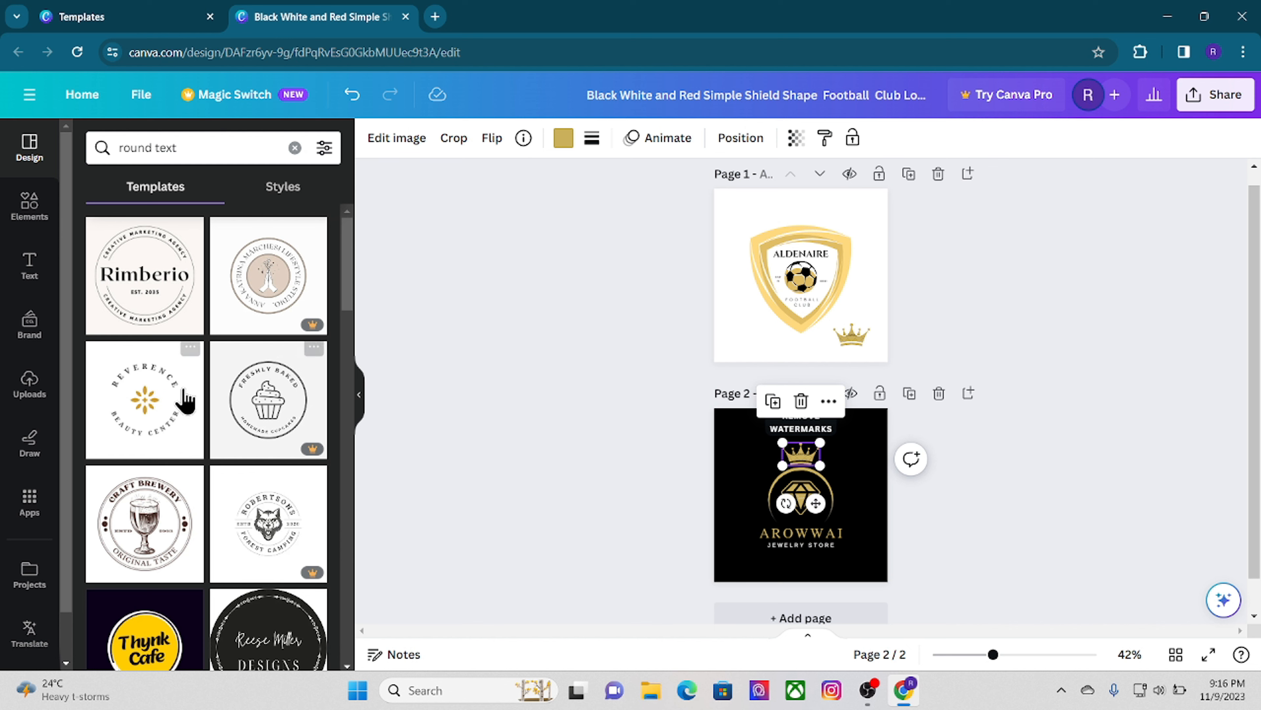
{"action": "left_click", "coordinate": [180, 400]}
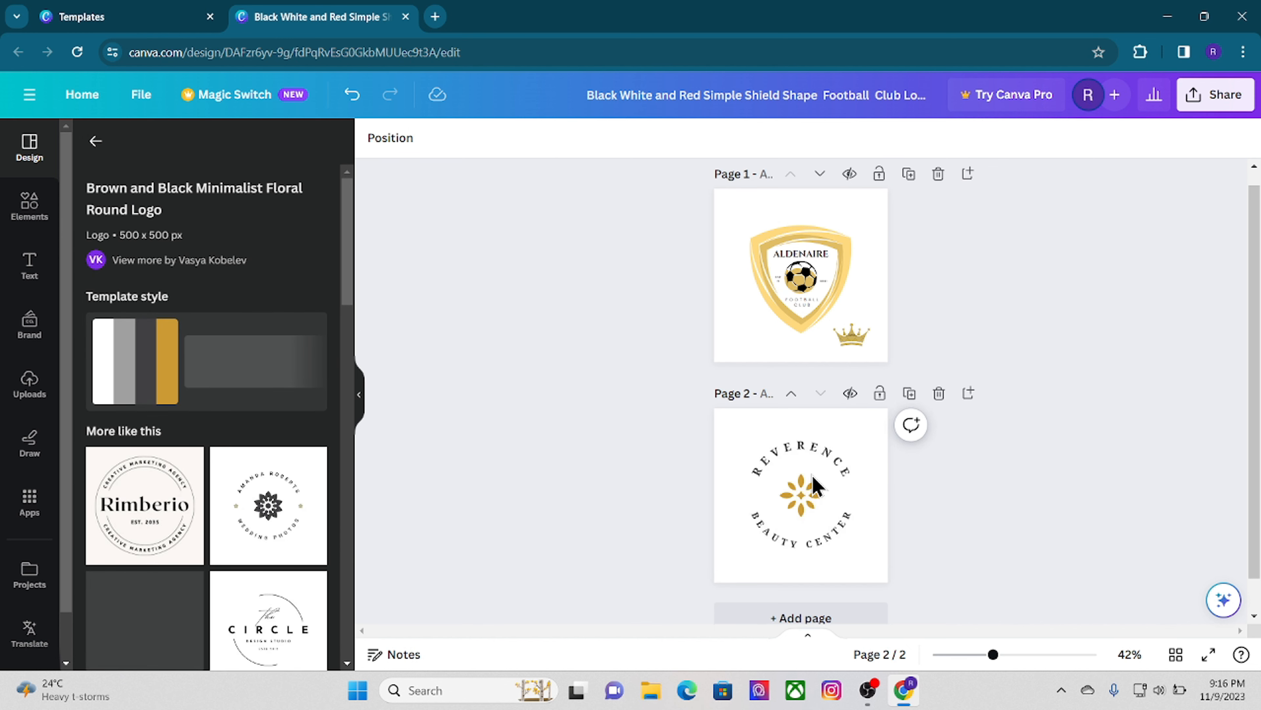
- Duplicate the curved REVERENCE text on page 2 and move the copy onto the upper part of the page 1 shield
{"action": "left_click", "coordinate": [825, 452]}
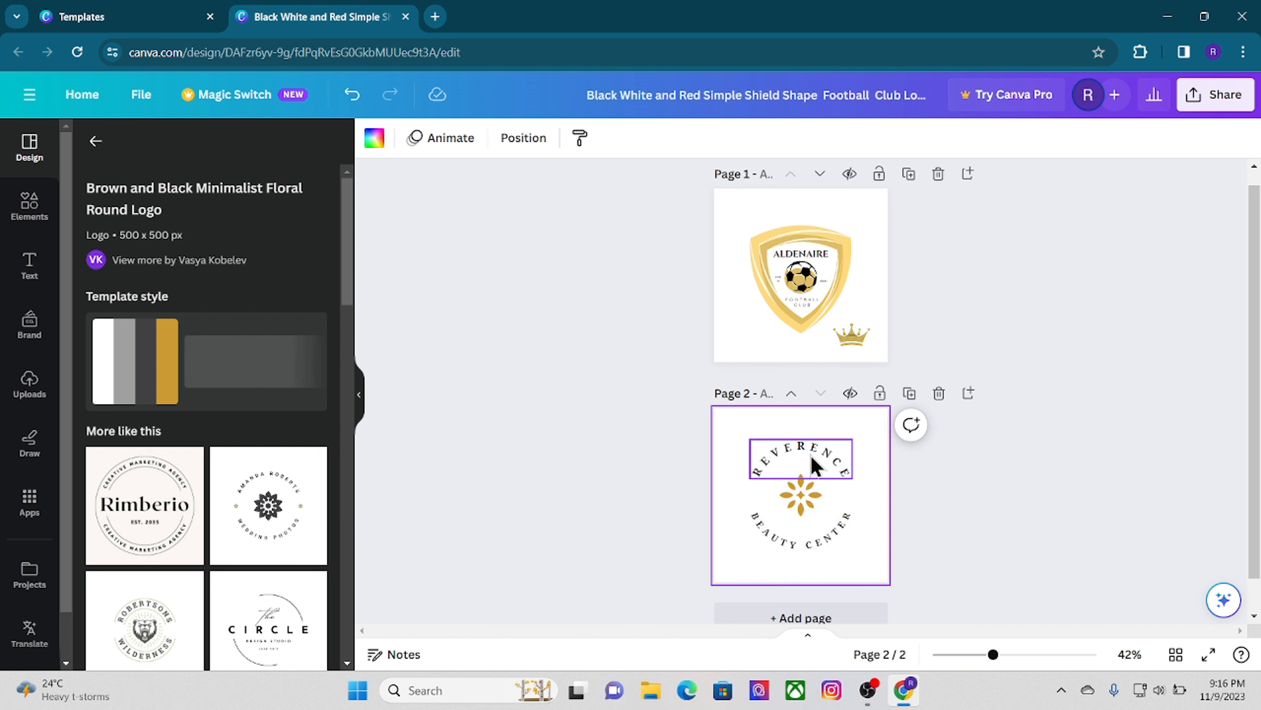
{"action": "left_click", "coordinate": [805, 254]}
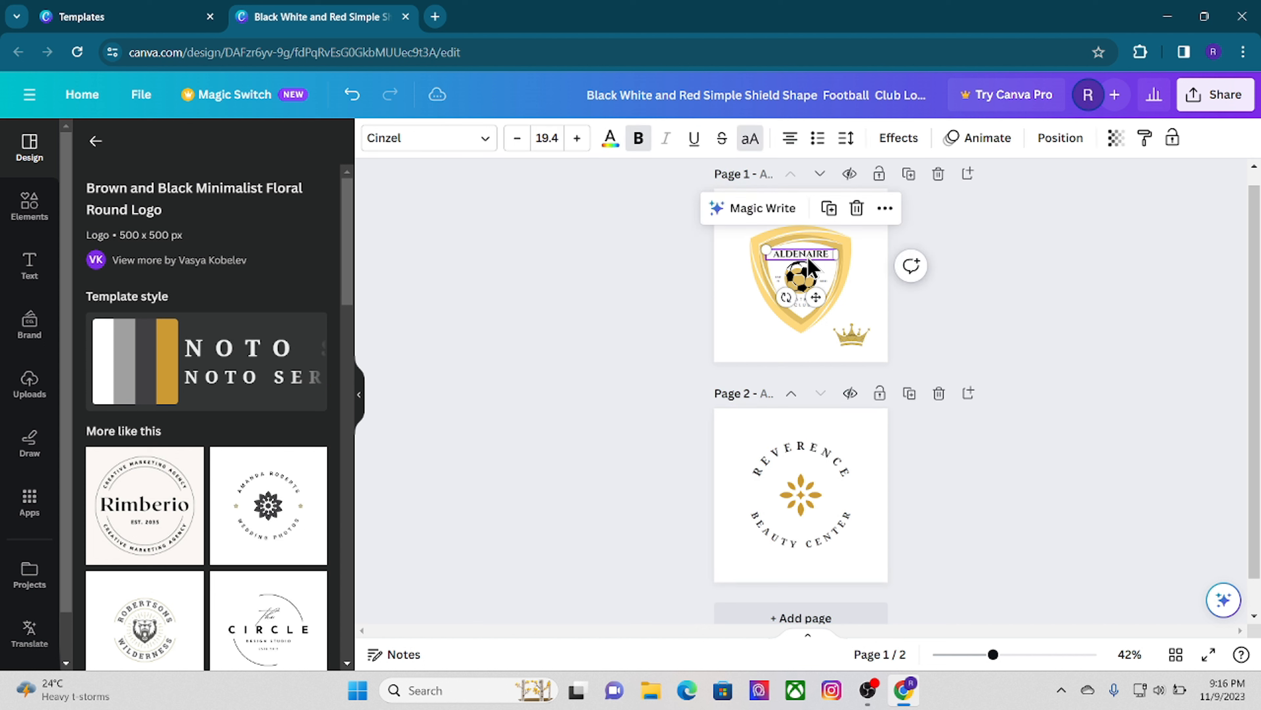
{"action": "double_click", "coordinate": [807, 254]}
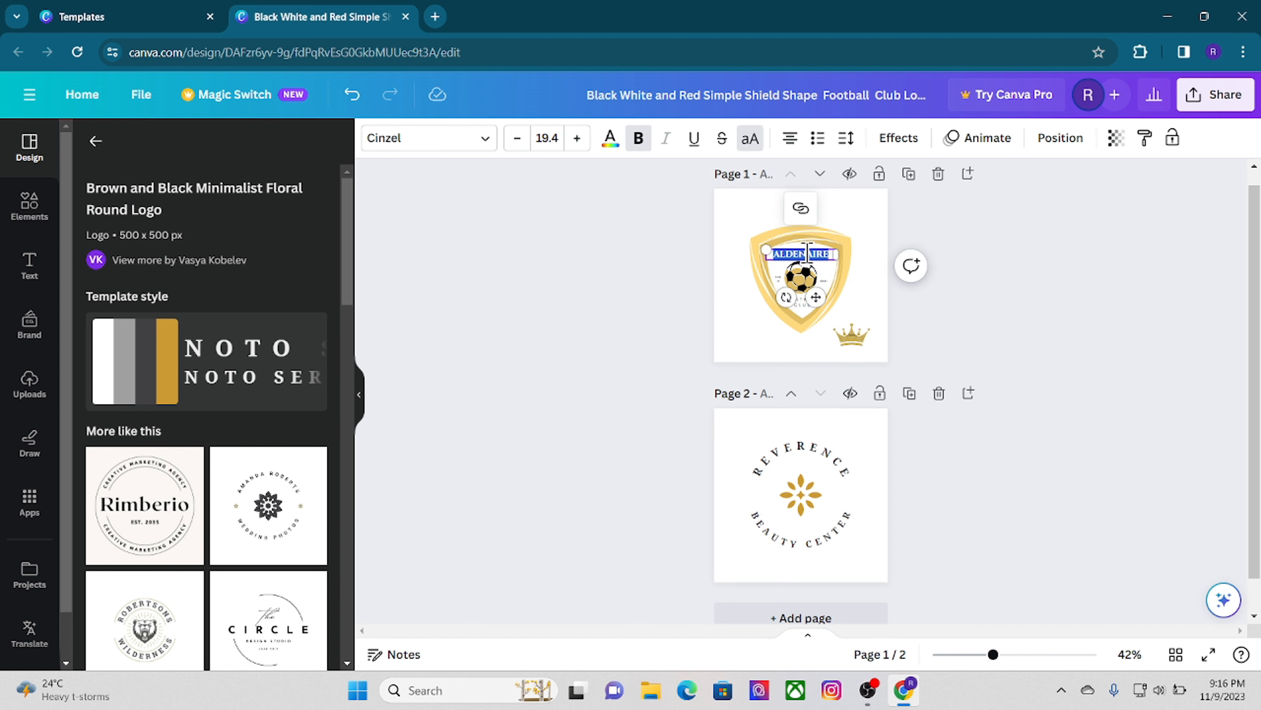
{"action": "left_click", "coordinate": [812, 442]}
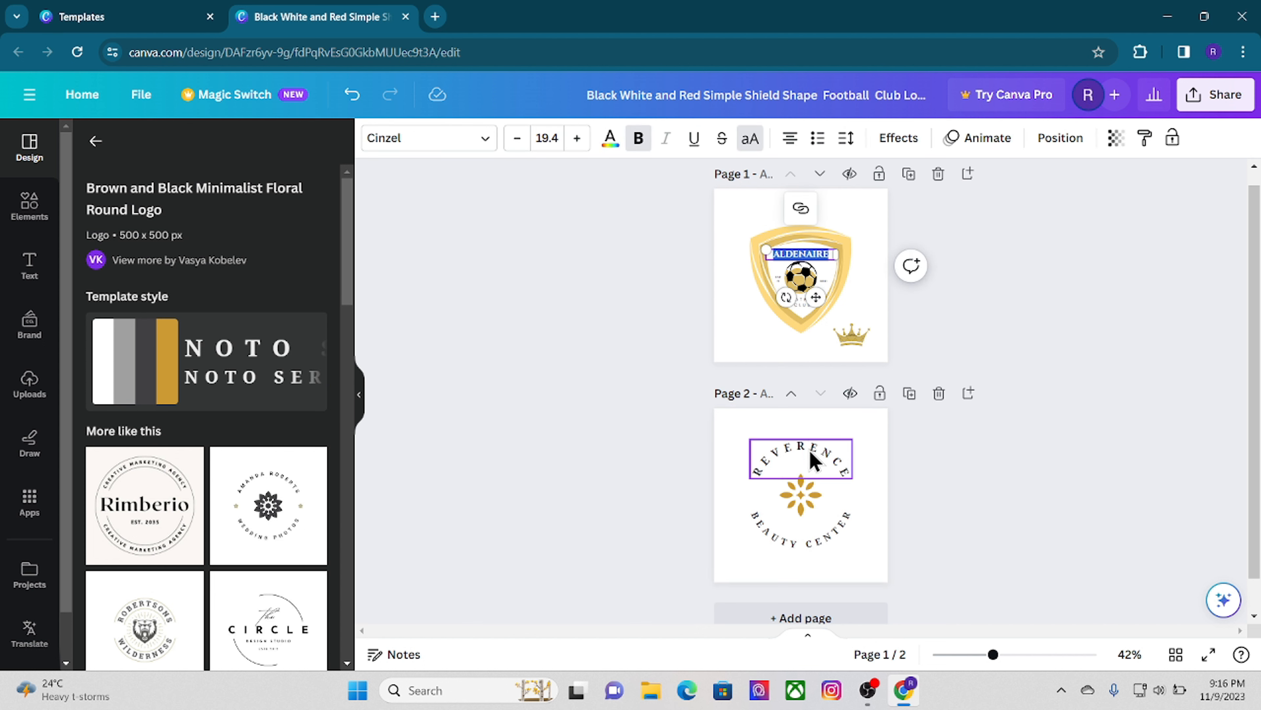
{"action": "left_click", "coordinate": [809, 449]}
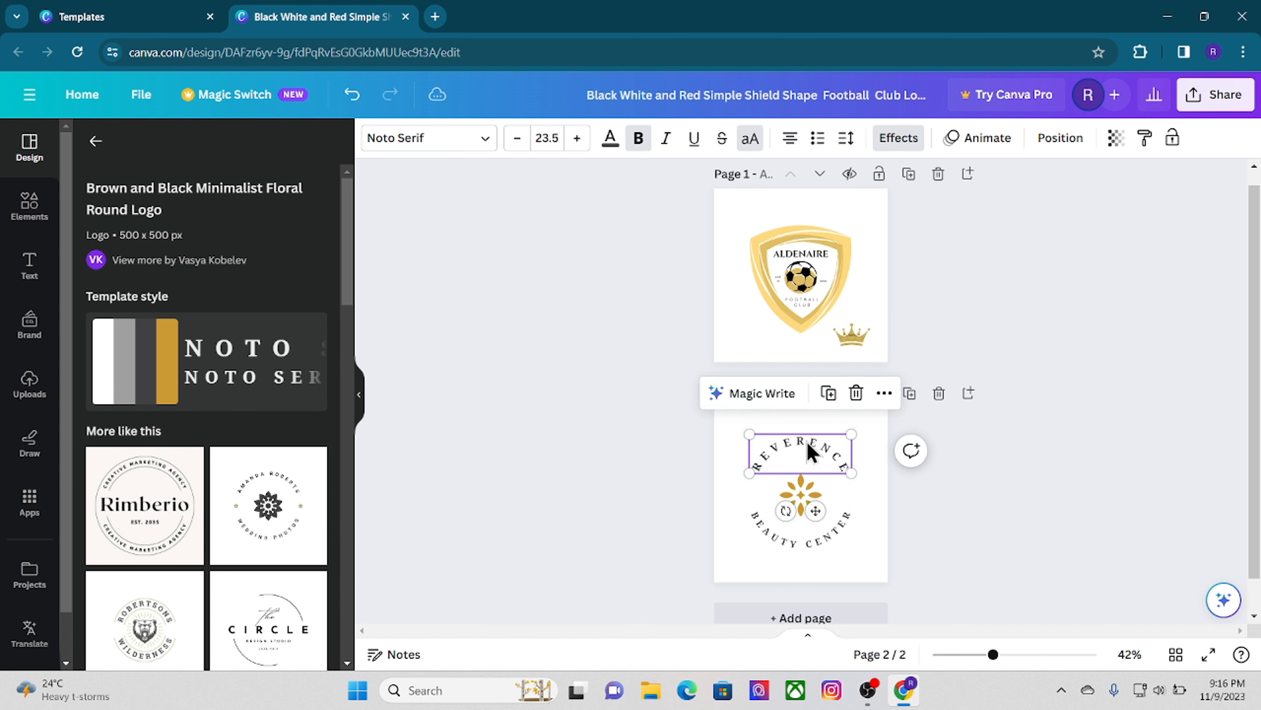
{"action": "left_click", "coordinate": [828, 393]}
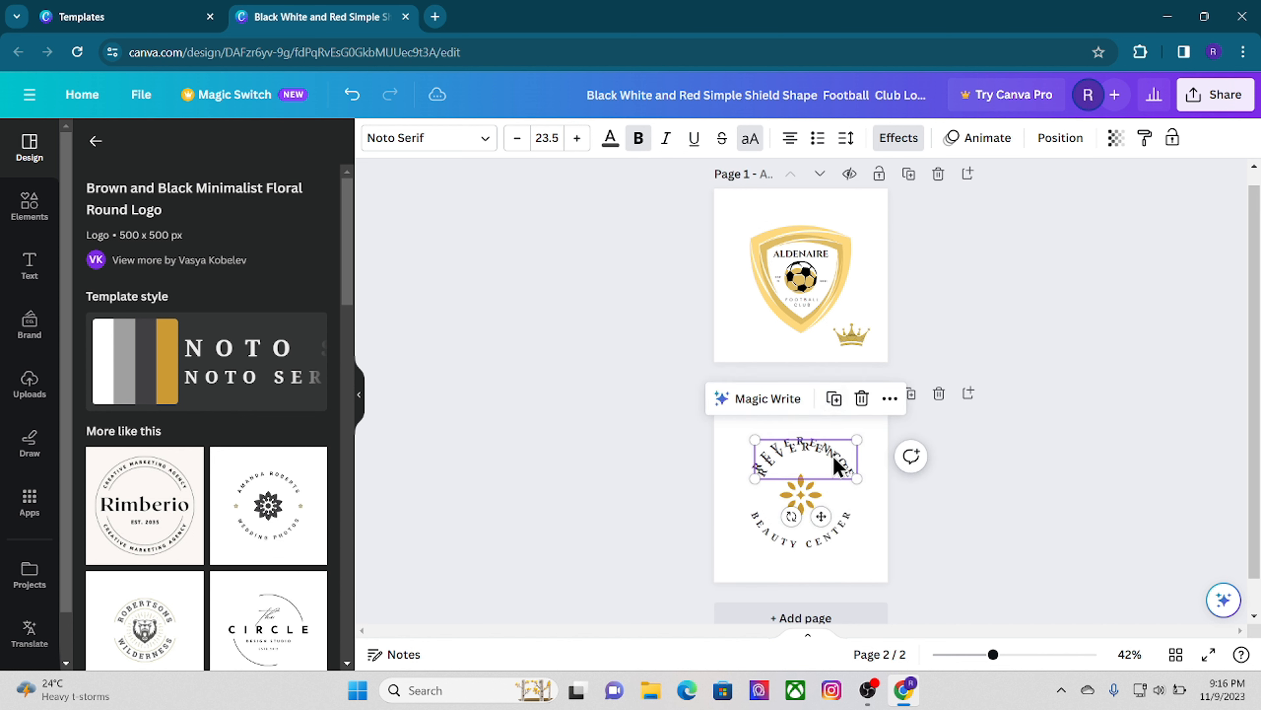
{"action": "left_click_drag", "start_coordinate": [836, 459], "coordinate": [827, 246]}
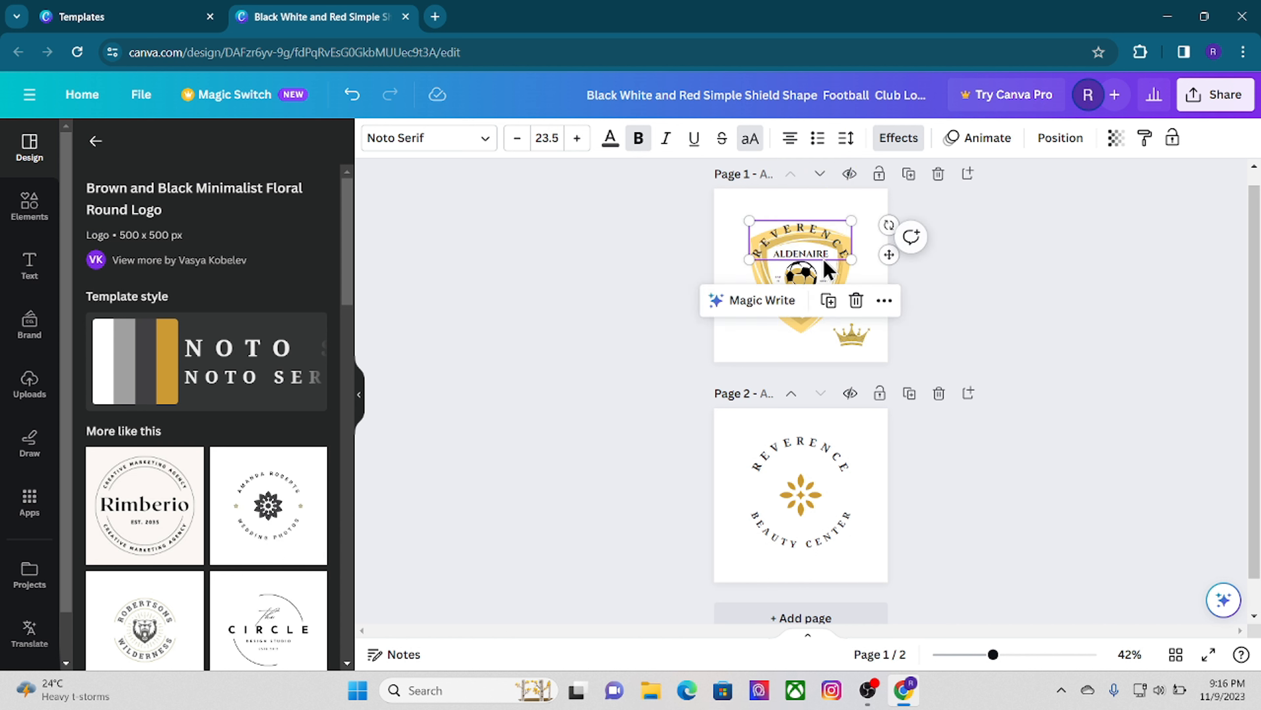
- Replace the wording of the curved text on page 1 with ALDENAIRE
{"action": "double_click", "coordinate": [826, 236]}
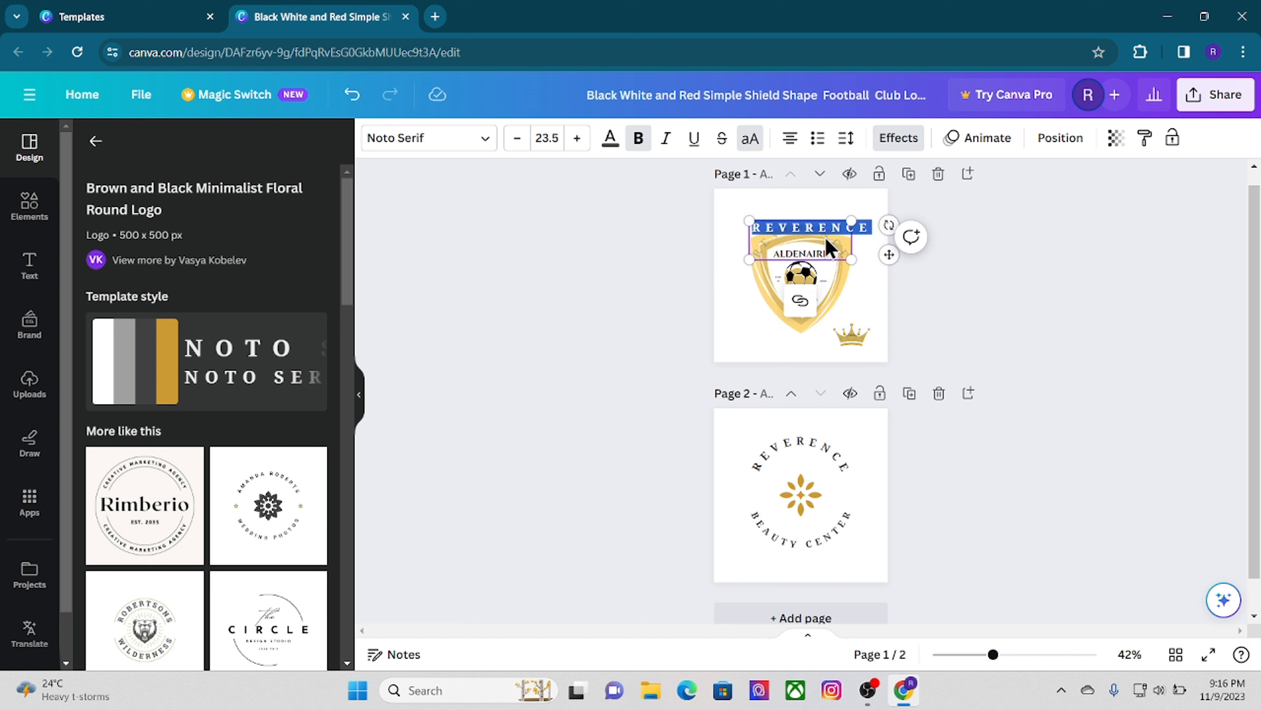
{"action": "type", "text": "ALDENAIRE"}
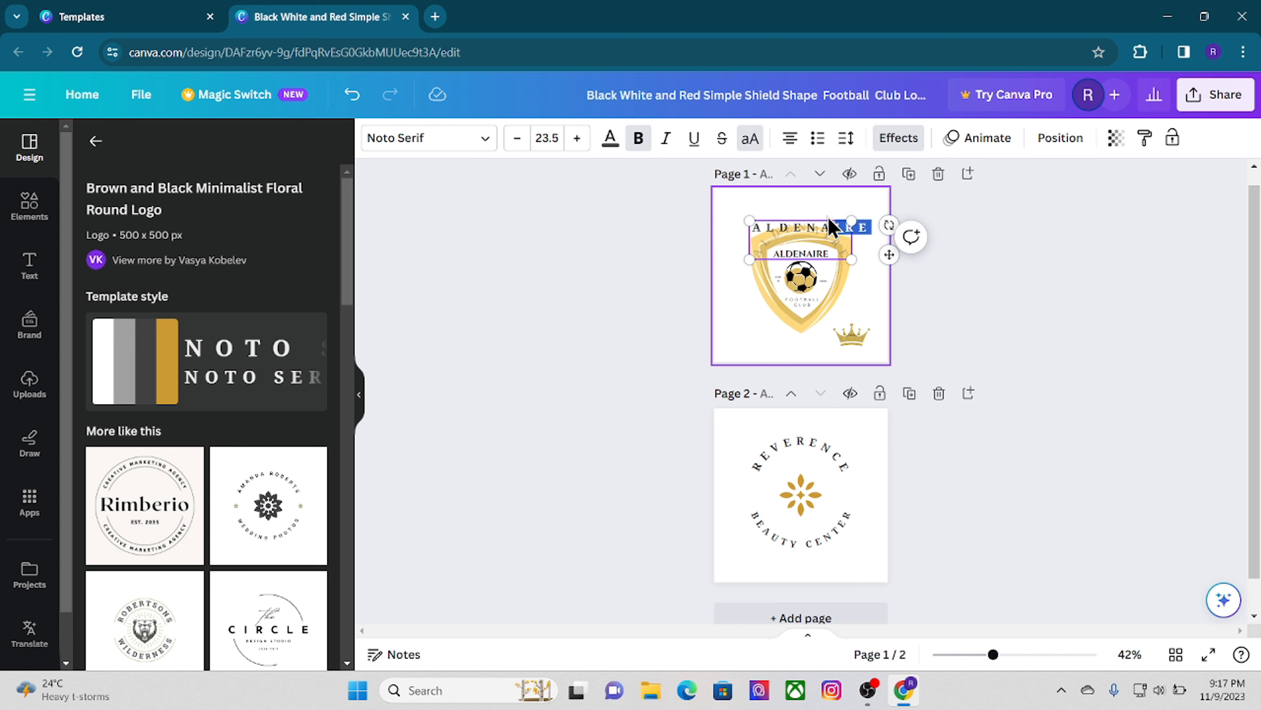
{"action": "left_click", "coordinate": [875, 298]}
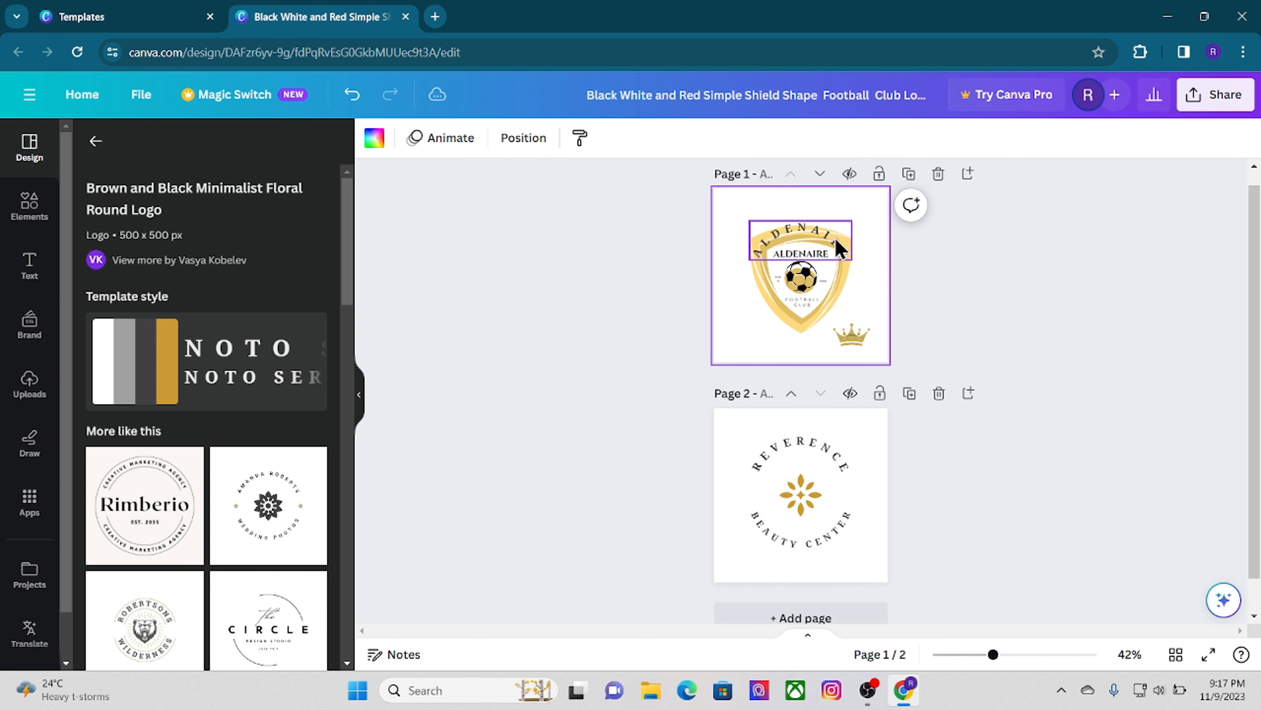
- Move the curved ALDENAIRE text above the shield and delete the original straight ALDENAIRE text
{"action": "left_click_drag", "start_coordinate": [835, 259], "coordinate": [843, 234]}
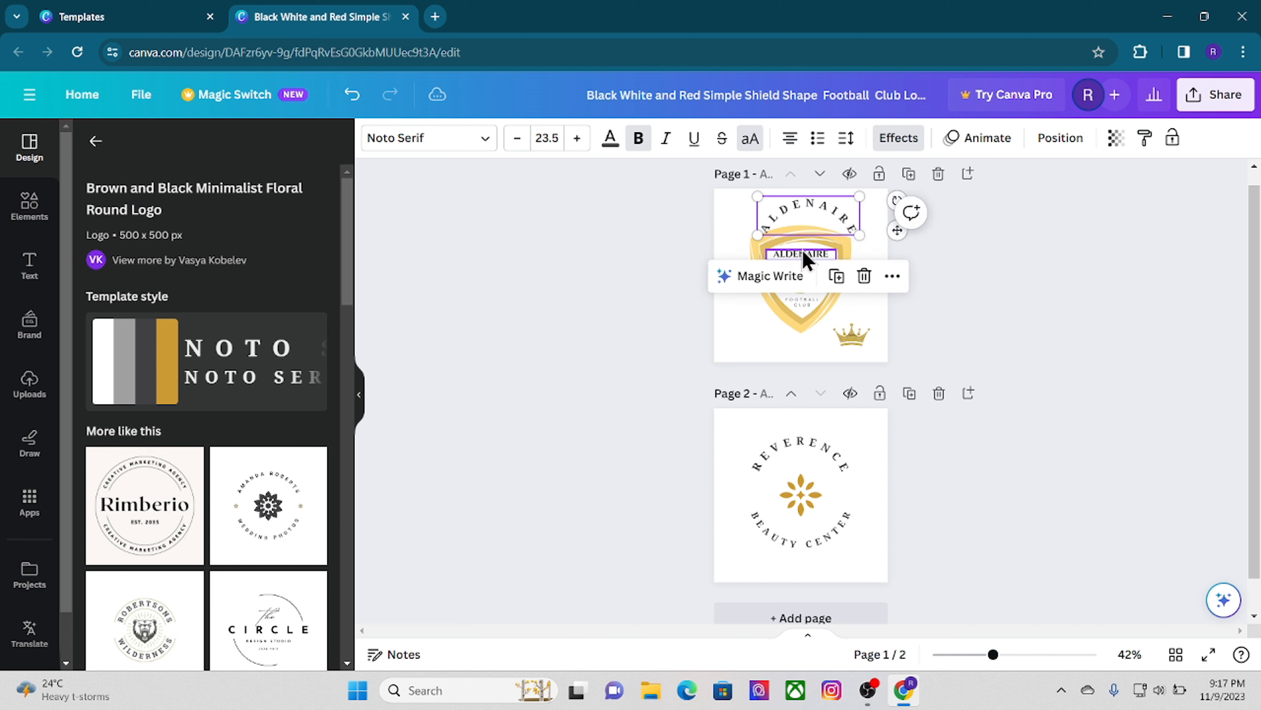
{"action": "left_click", "coordinate": [806, 256]}
{"action": "left_click", "coordinate": [857, 207]}
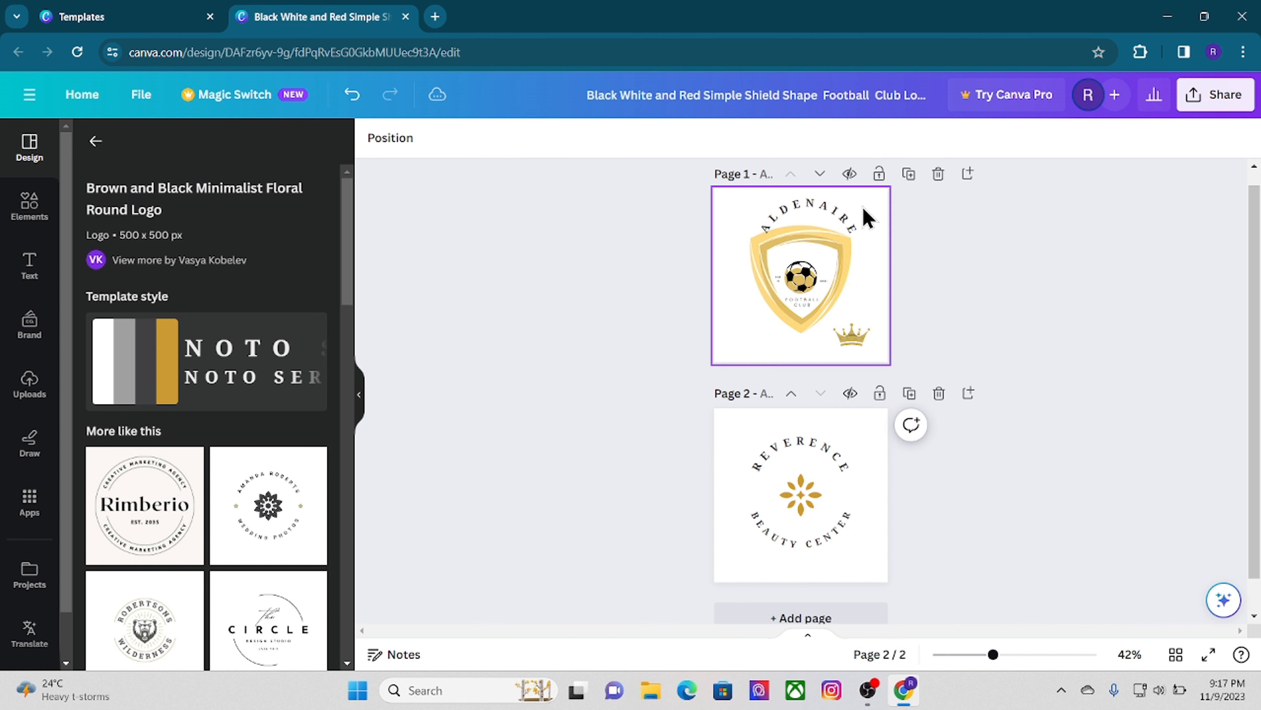
- Move the curved ALDENAIRE text down onto the shield, try shrinking it, and undo the resize
{"action": "left_click", "coordinate": [841, 221]}
{"action": "left_click_drag", "start_coordinate": [841, 221], "coordinate": [773, 250]}
{"action": "left_click", "coordinate": [781, 271]}
{"action": "left_click_drag", "start_coordinate": [771, 260], "coordinate": [773, 258]}
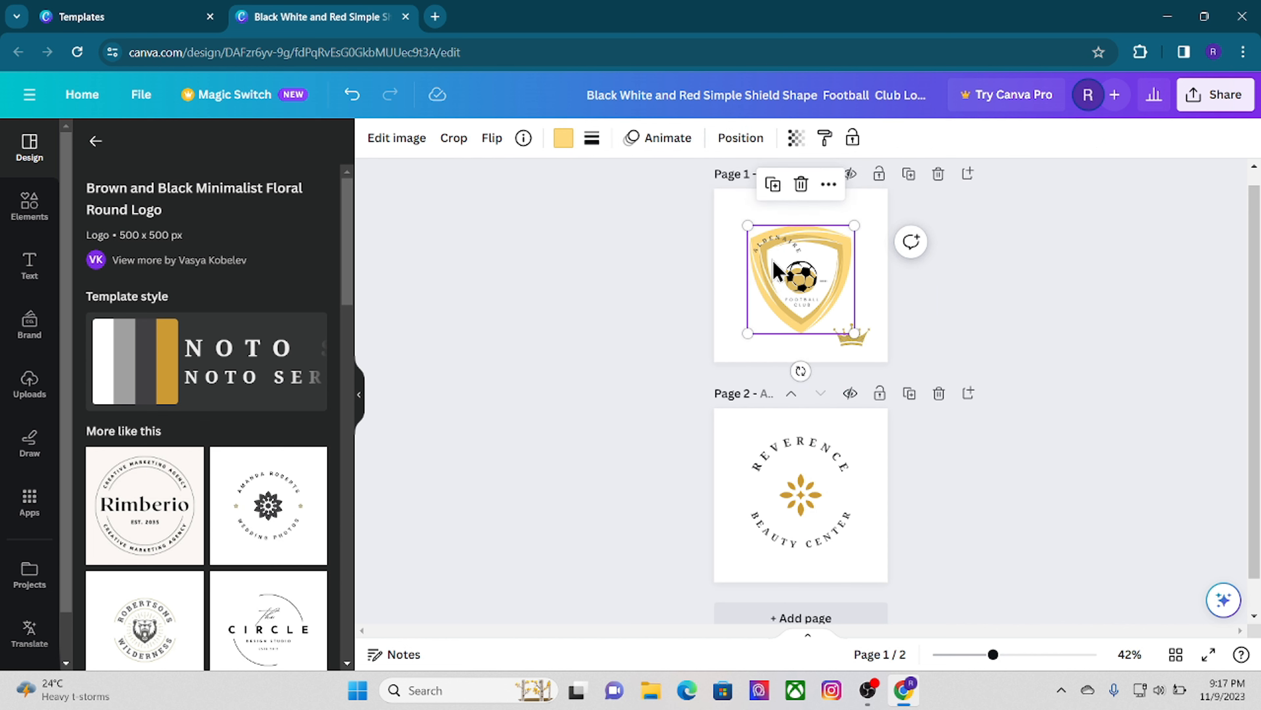
{"action": "left_click", "coordinate": [351, 95]}
{"action": "left_click", "coordinate": [352, 95]}
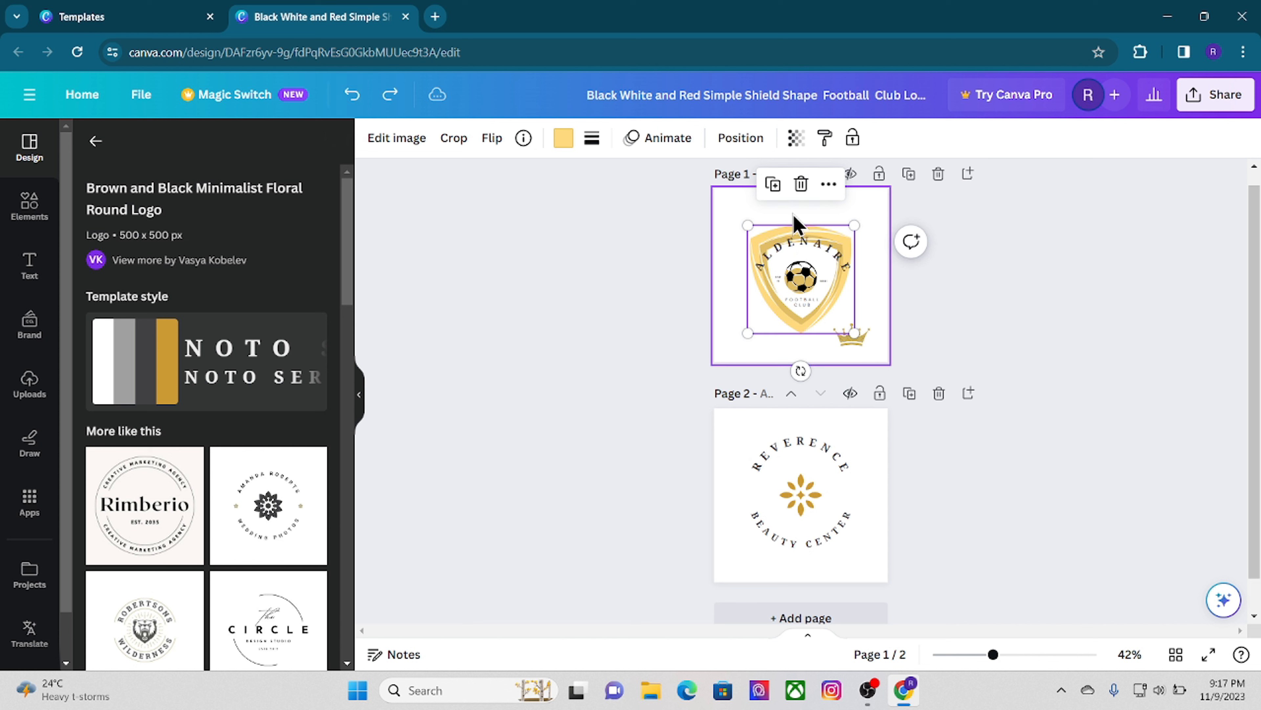
- Shrink the curved ALDENAIRE text to about size 13.6 around the football's top, and place a reduced gold crown above it
{"action": "left_click", "coordinate": [838, 270]}
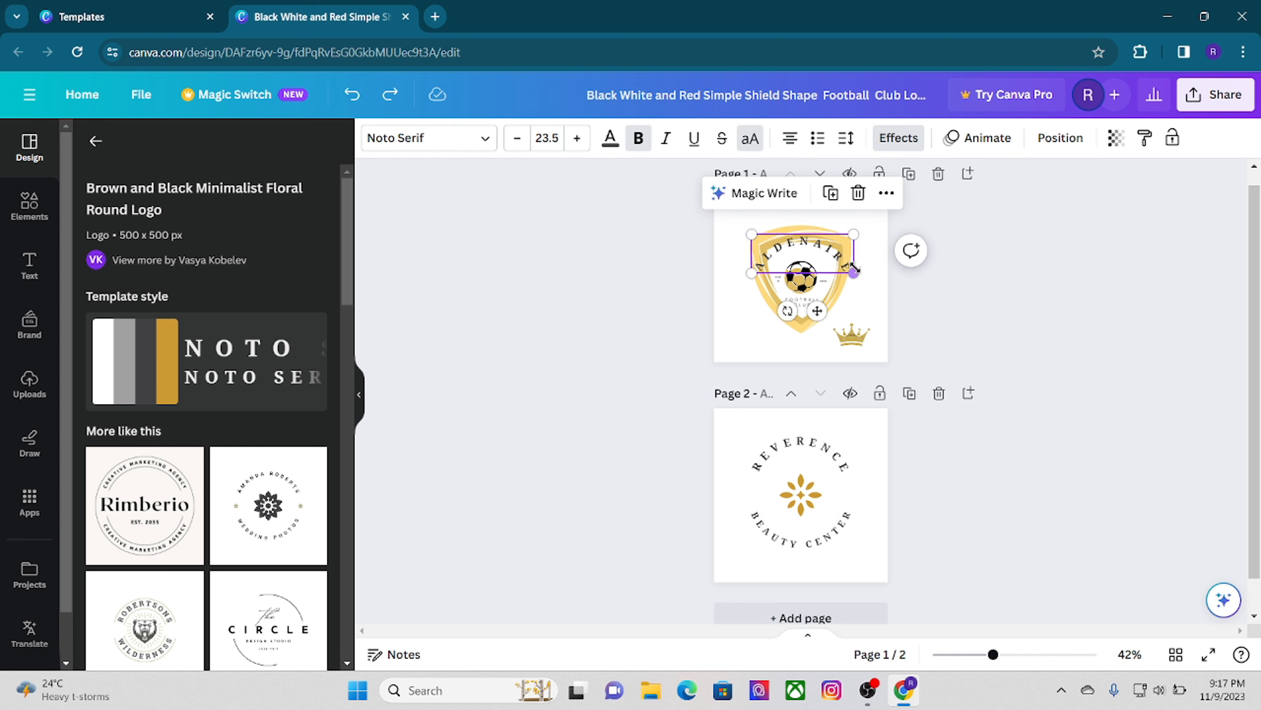
{"action": "left_click_drag", "start_coordinate": [854, 272], "coordinate": [812, 263]}
{"action": "left_click_drag", "start_coordinate": [853, 337], "coordinate": [807, 252]}
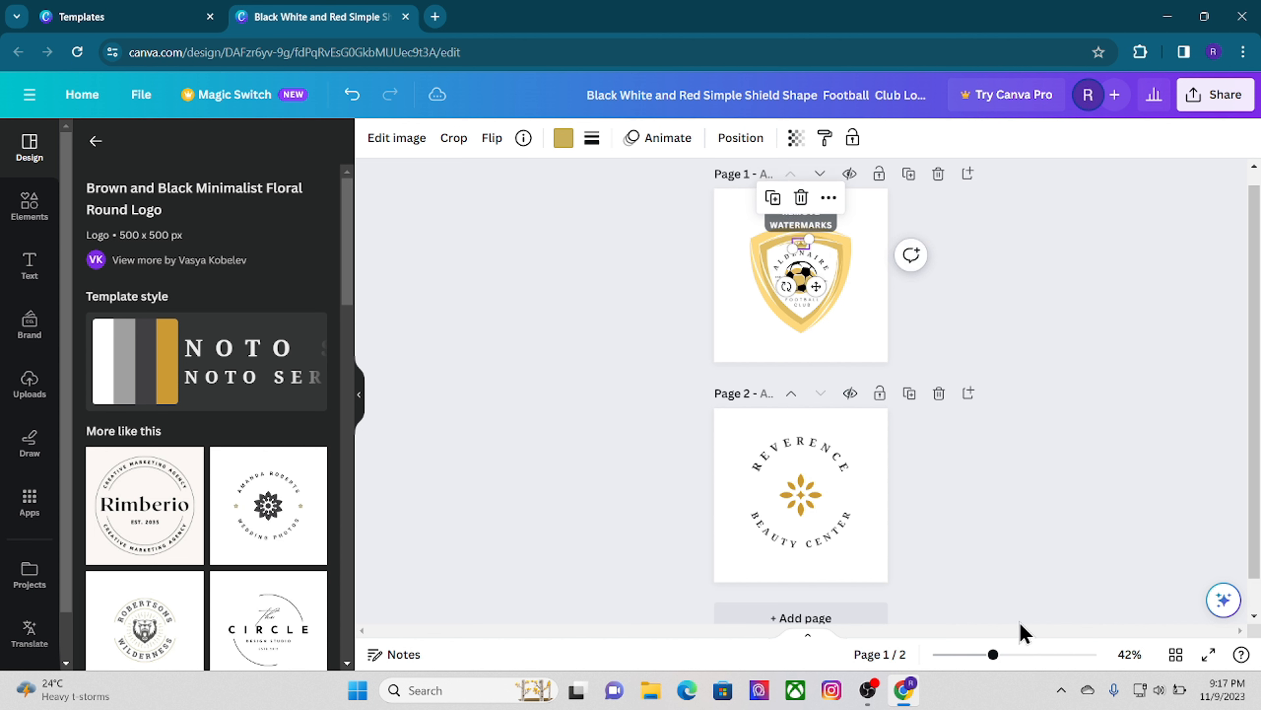
- Fine-tune the top of the shield by making the crown slightly smaller and centring it just above the curved club name
{"action": "left_click_drag", "start_coordinate": [993, 655], "coordinate": [1041, 655]}
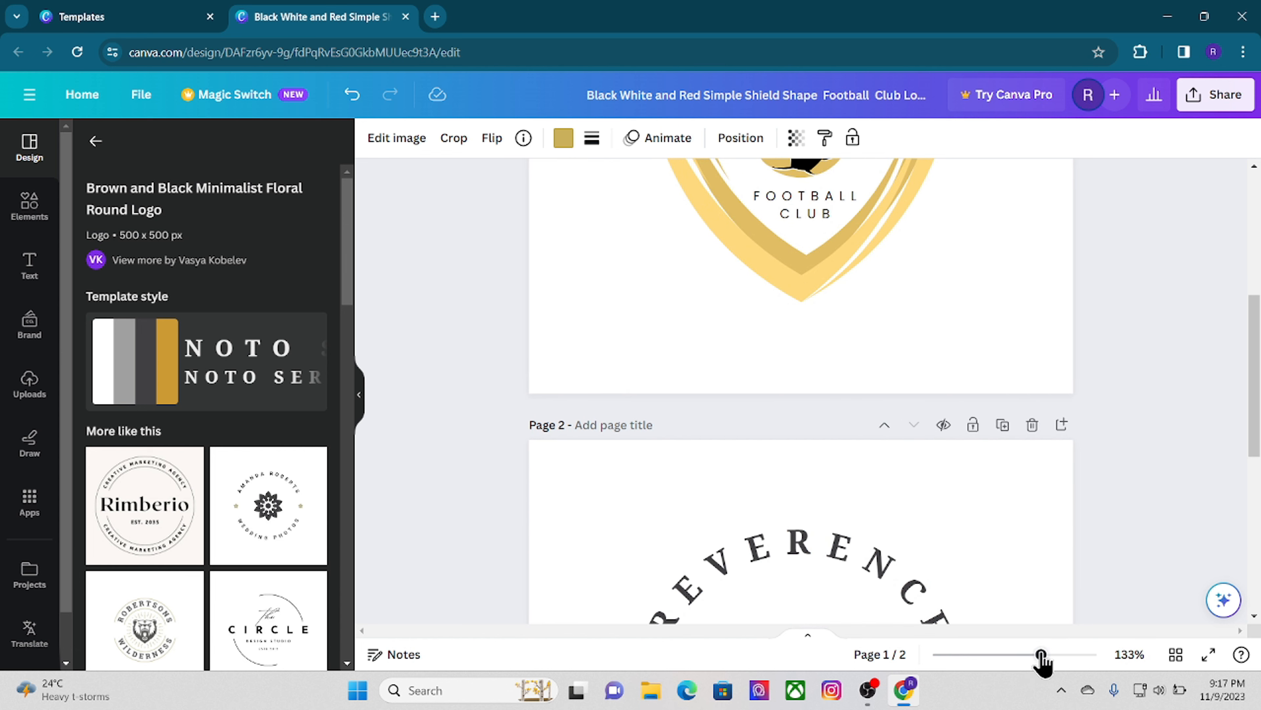
{"action": "scroll", "coordinate": [1154, 323], "scroll_direction": "up", "scroll_amount": 3}
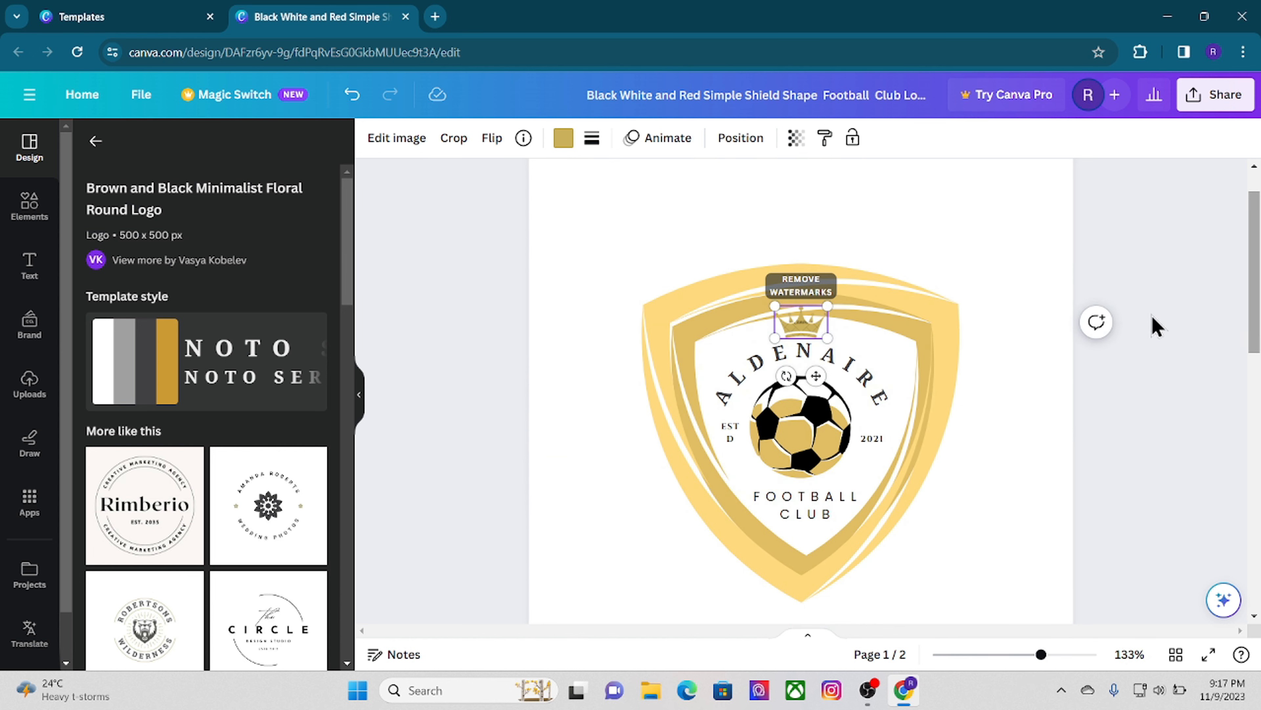
{"action": "left_click", "coordinate": [870, 397]}
{"action": "left_click_drag", "start_coordinate": [869, 398], "coordinate": [862, 395]}
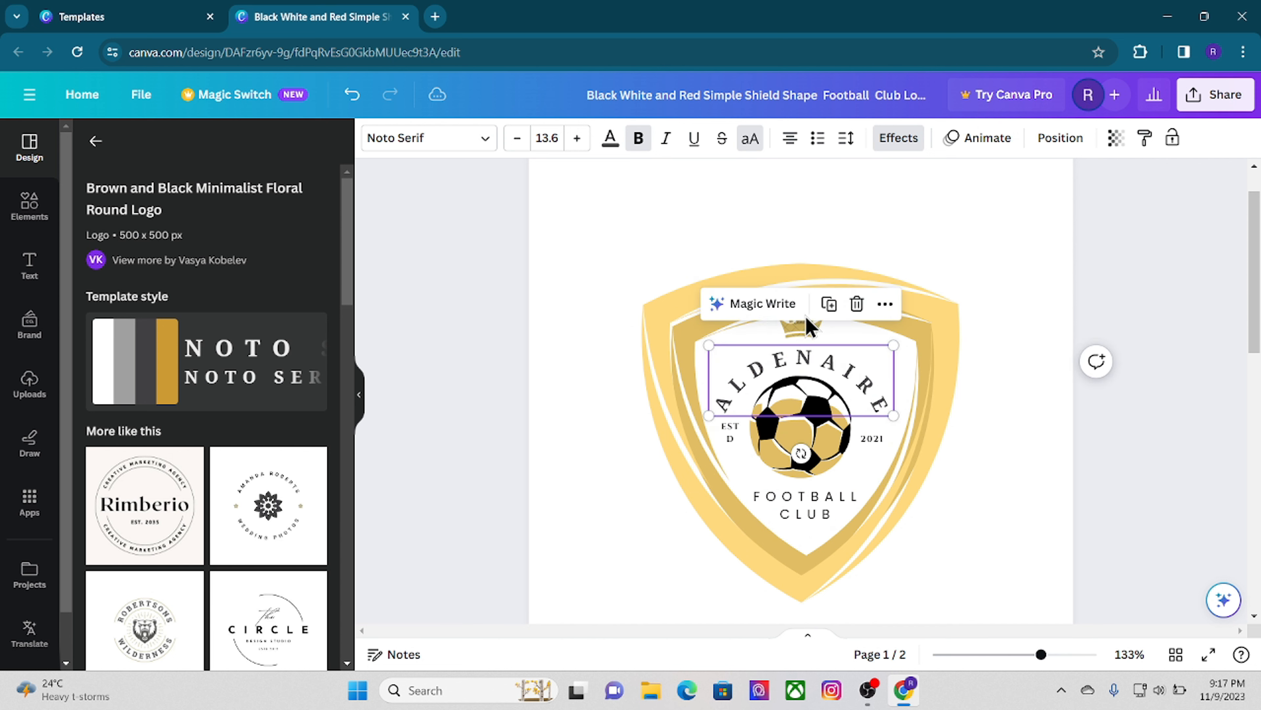
{"action": "mouse_move", "coordinate": [807, 332]}
{"action": "left_mouse_down"}
{"action": "mouse_move", "coordinate": [826, 343]}
{"action": "mouse_move", "coordinate": [803, 336]}
{"action": "left_mouse_up"}
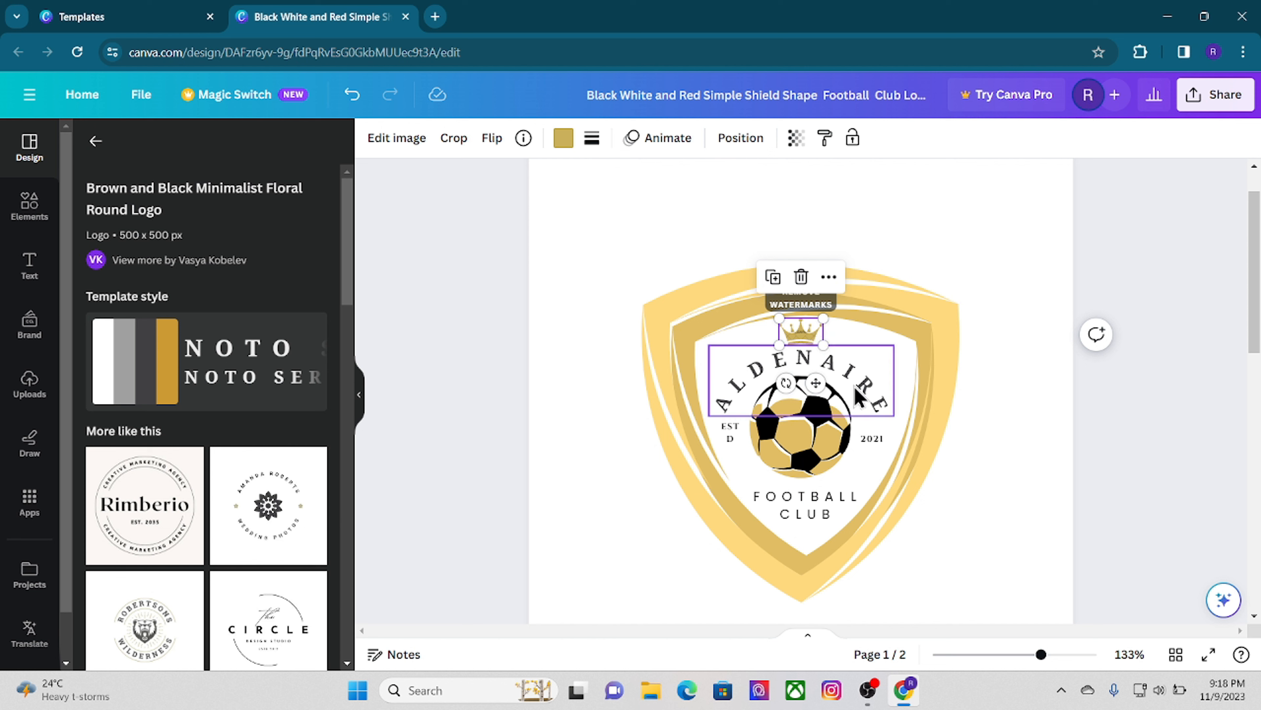
- Reduce the curved ALDENAIRE text to font size 12.5 and centre it between the crown and the football
{"action": "left_click", "coordinate": [858, 396]}
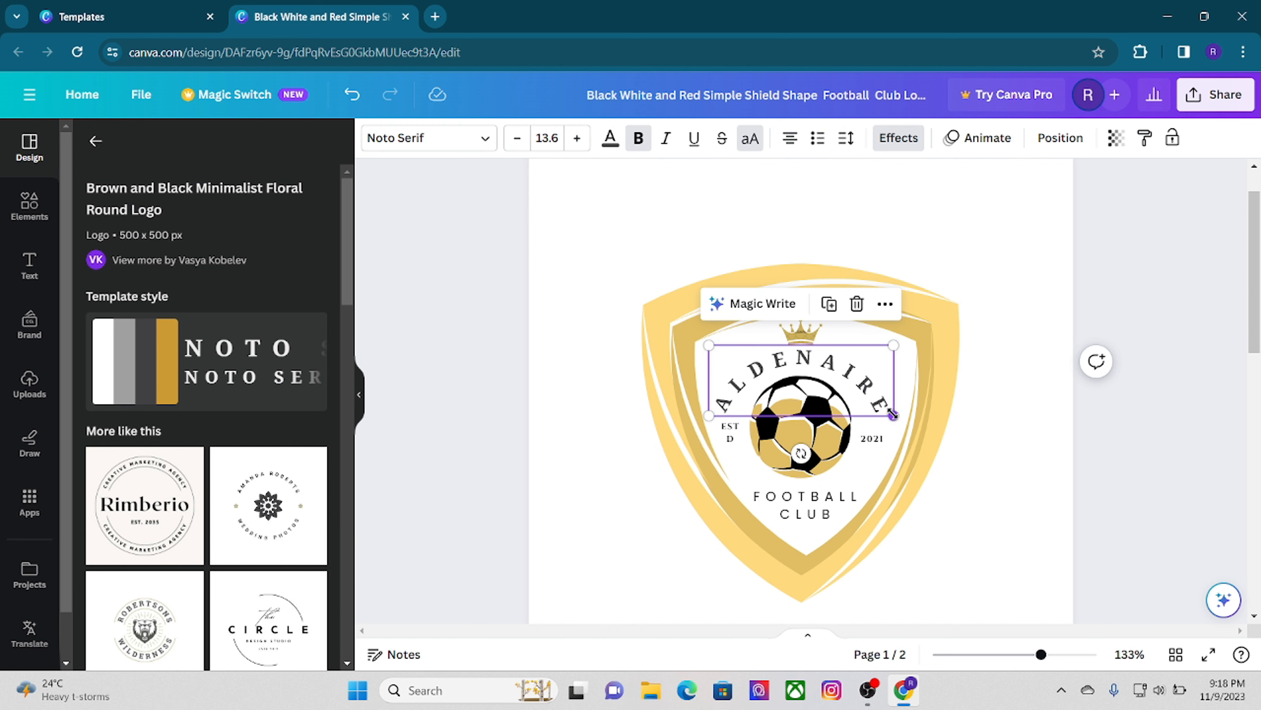
{"action": "mouse_move", "coordinate": [892, 415]}
{"action": "left_mouse_down"}
{"action": "mouse_move", "coordinate": [863, 403]}
{"action": "mouse_move", "coordinate": [900, 410]}
{"action": "mouse_move", "coordinate": [878, 408]}
{"action": "left_mouse_up"}
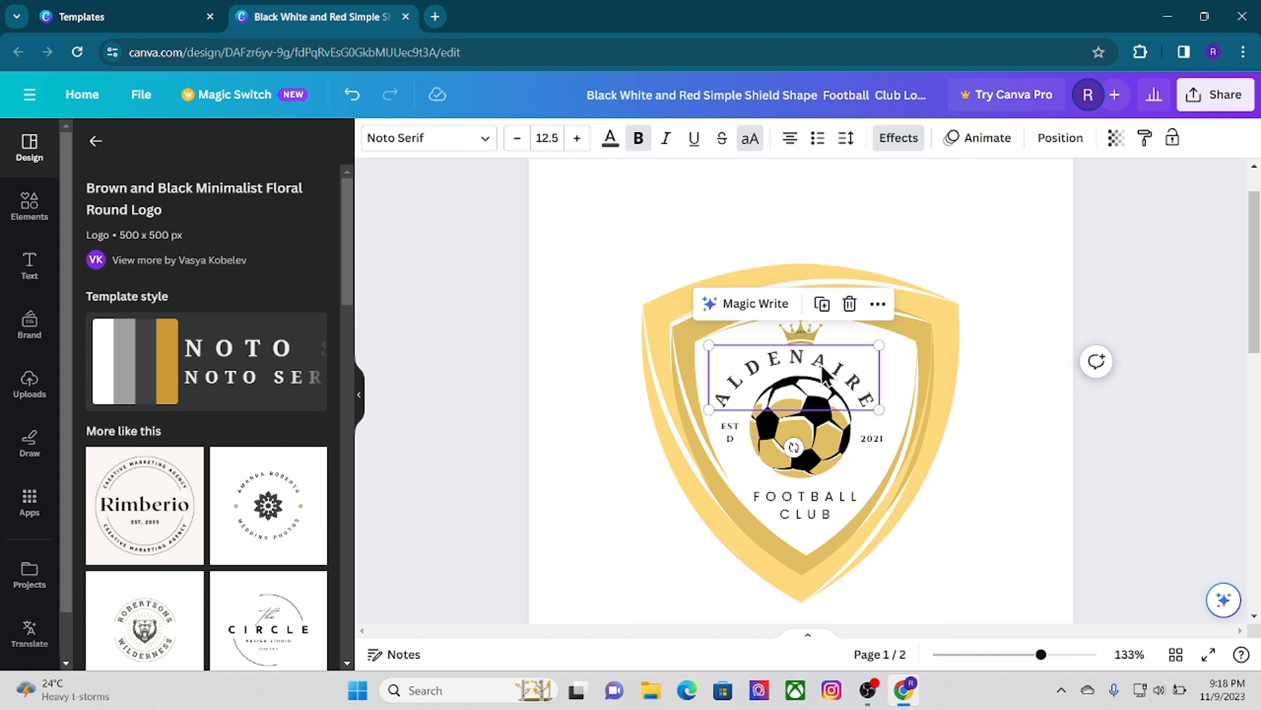
{"action": "left_click_drag", "start_coordinate": [822, 373], "coordinate": [831, 365]}
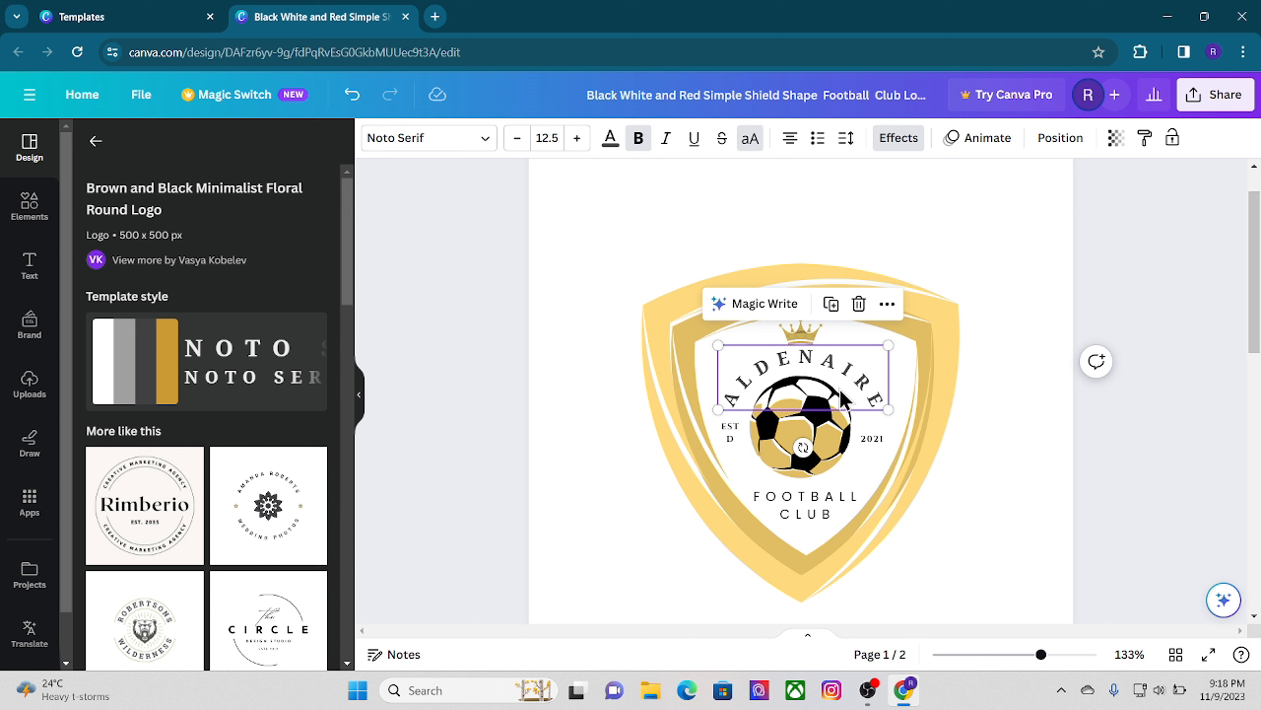
{"action": "left_click_drag", "start_coordinate": [851, 393], "coordinate": [844, 374]}
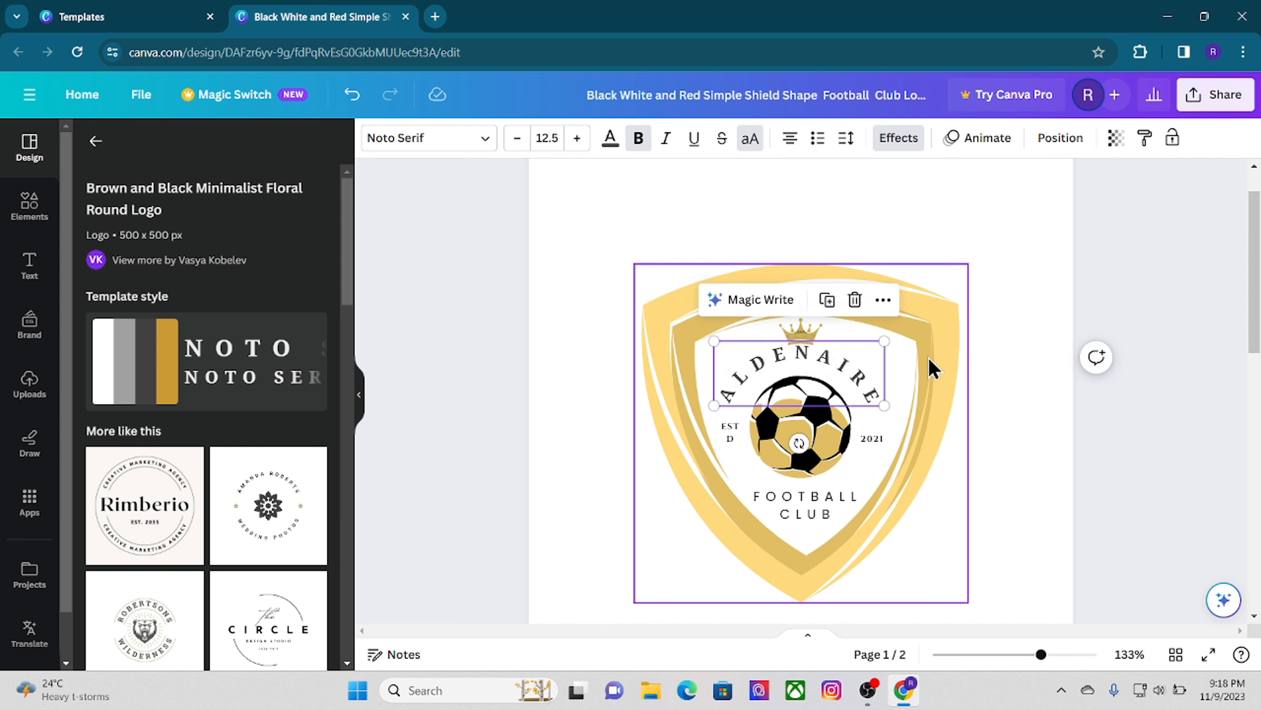
{"action": "left_click", "coordinate": [1011, 378]}
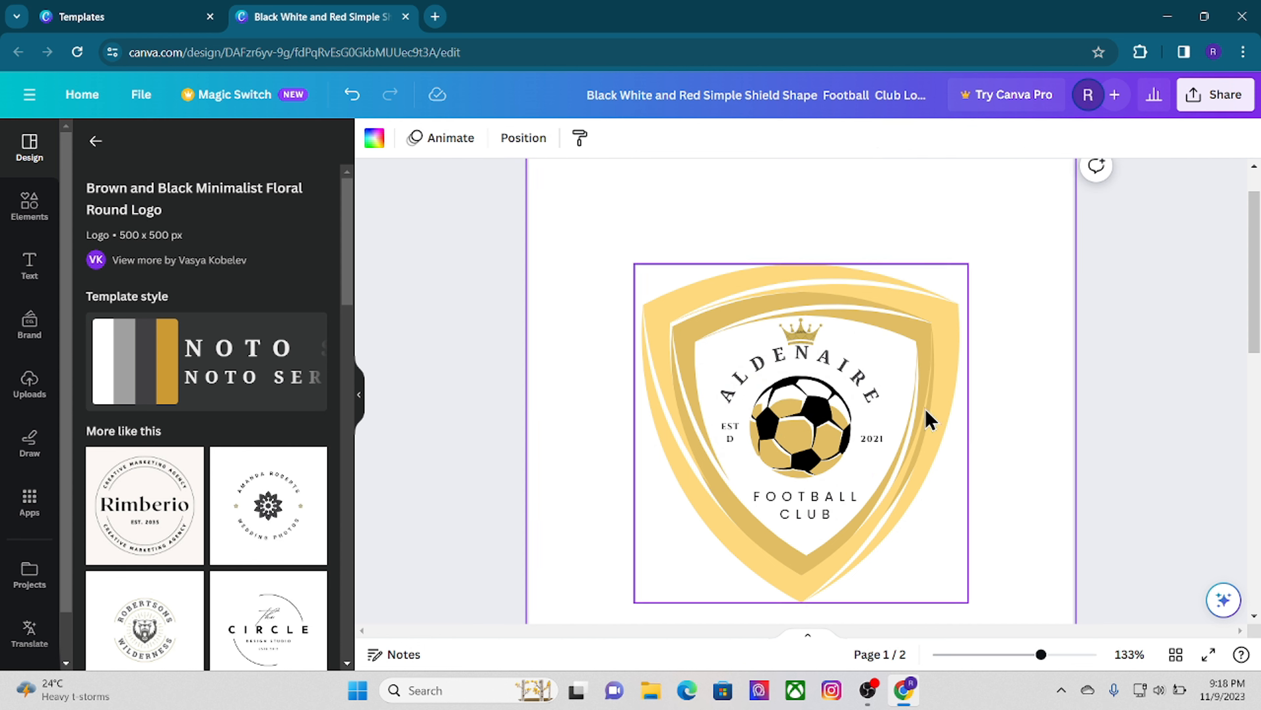
{"action": "scroll", "coordinate": [801, 392], "scroll_direction": "down", "scroll_amount": 3}
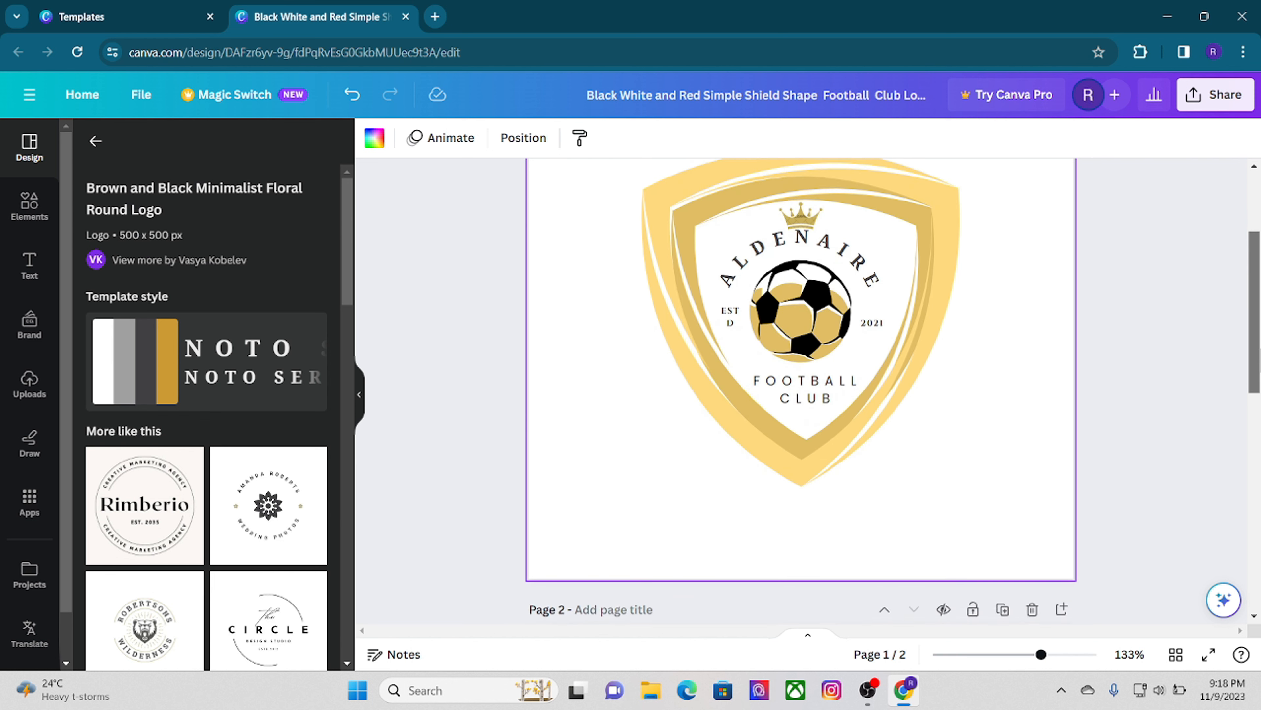
- Delete the leftover Reverence template page and duplicate the page containing the finished gold shield logo
{"action": "scroll", "coordinate": [800, 392], "scroll_direction": "up", "scroll_amount": 2}
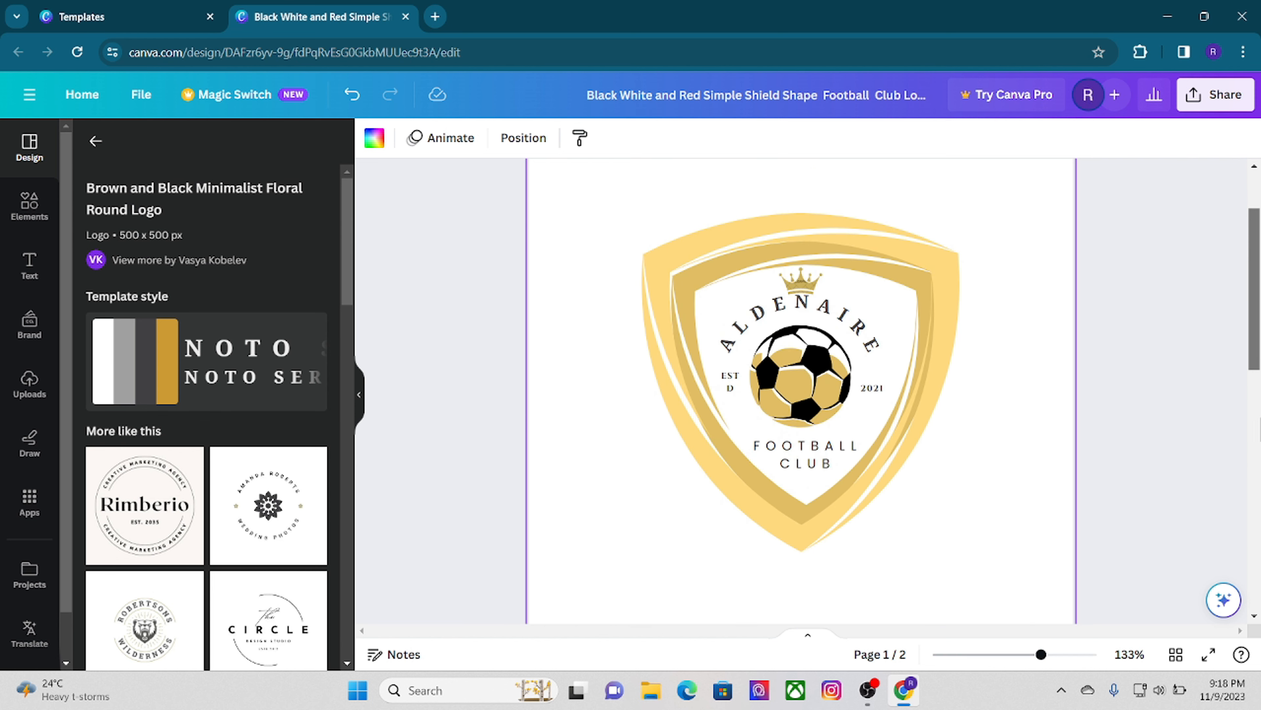
{"action": "scroll", "coordinate": [1080, 397], "scroll_direction": "down", "scroll_amount": 5}
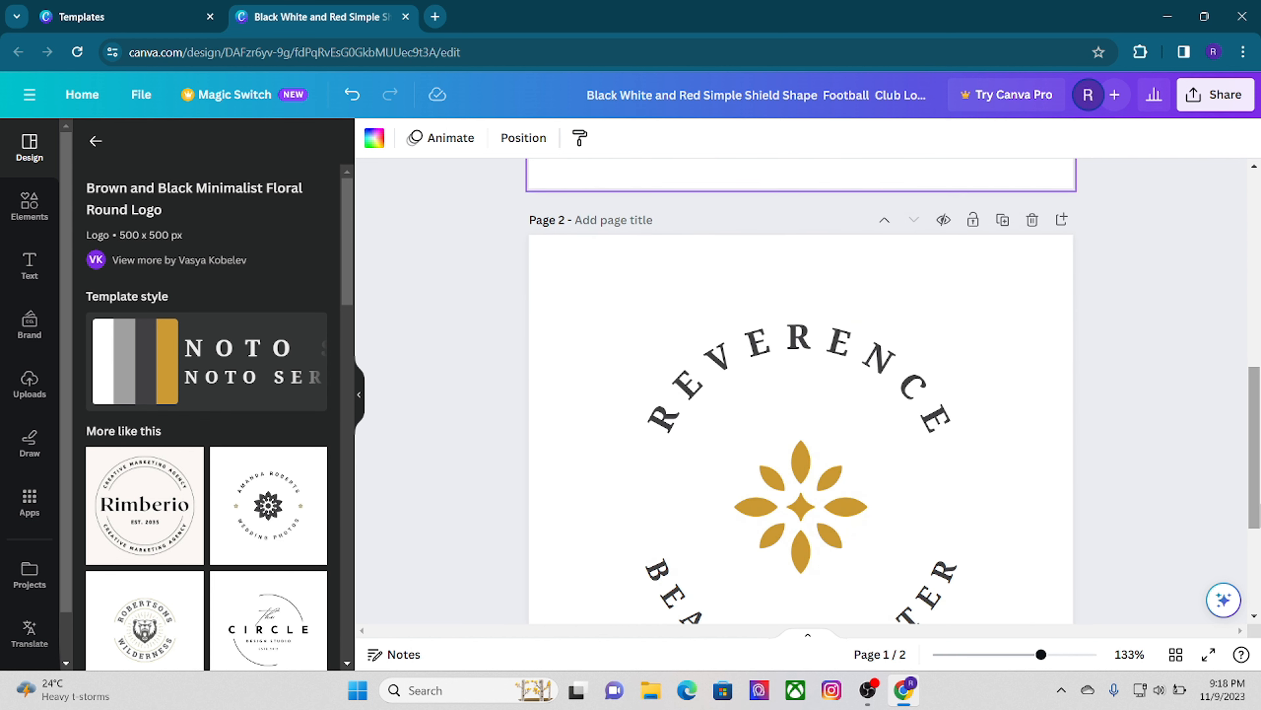
{"action": "left_click", "coordinate": [1034, 221]}
{"action": "left_click_drag", "start_coordinate": [1253, 496], "coordinate": [1256, 363]}
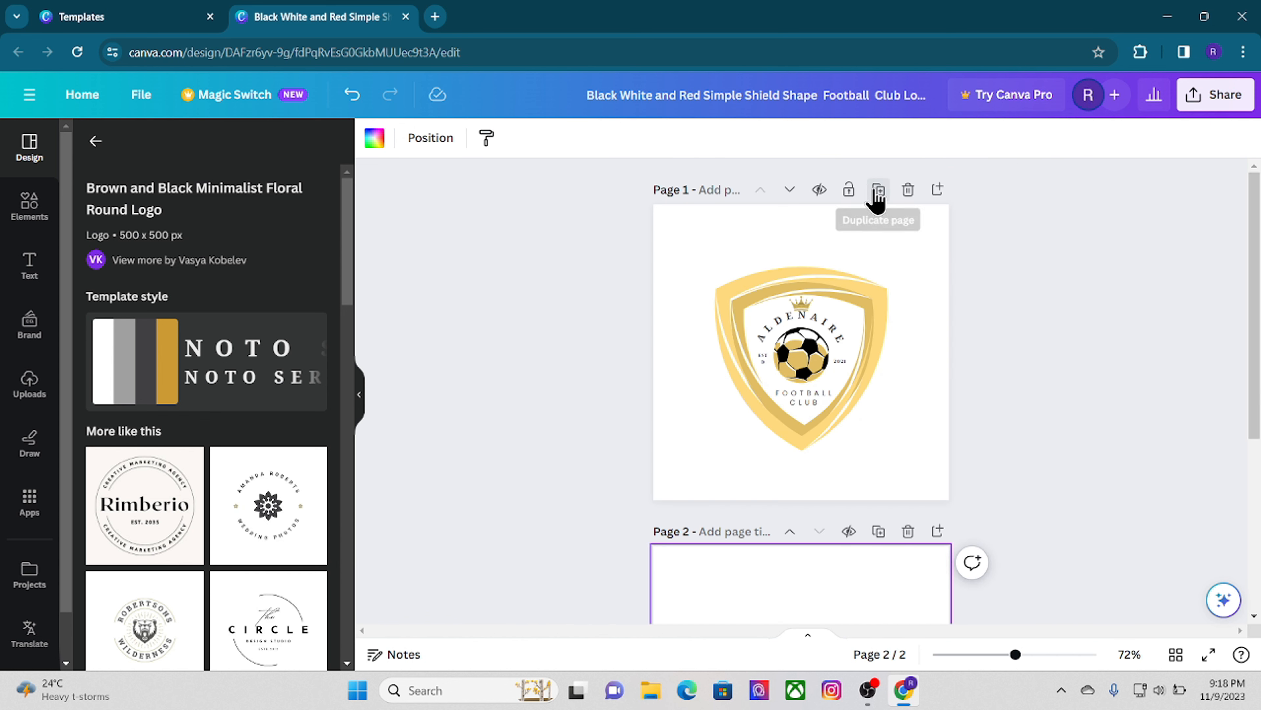
{"action": "left_click", "coordinate": [878, 192]}
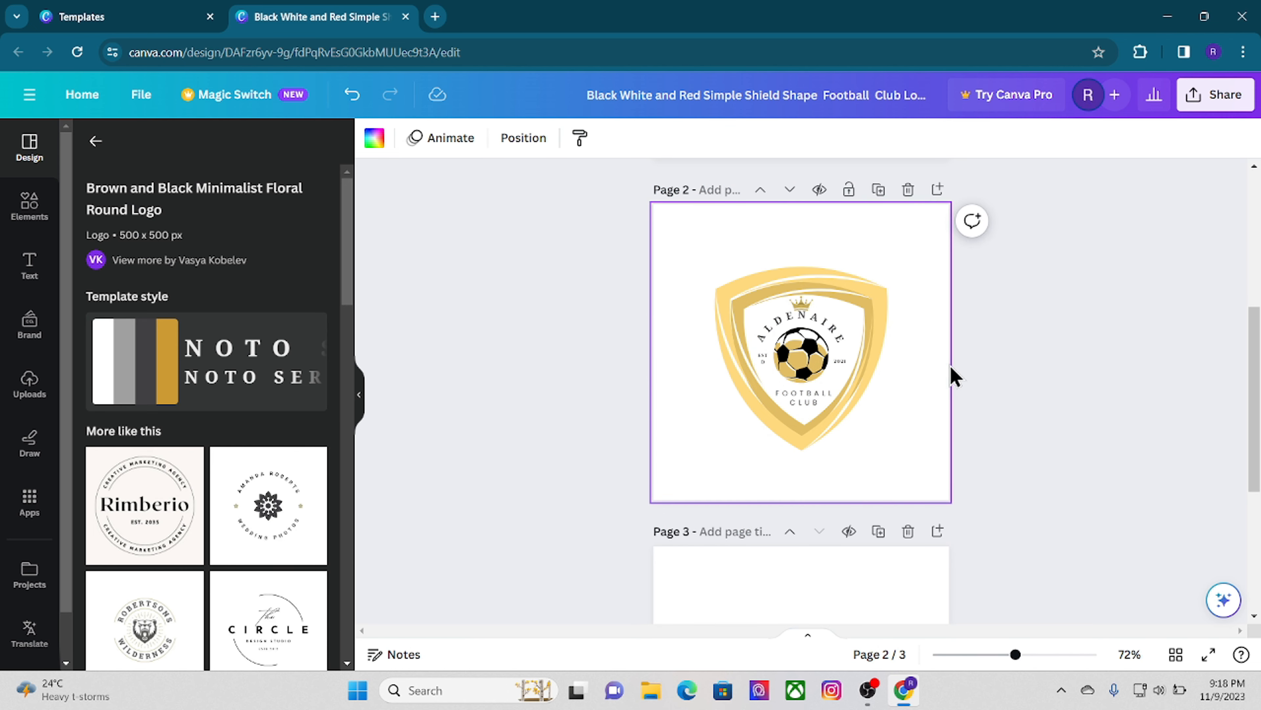
- Try the floral round logo template's Noto Serif style on the duplicated logo page and shuffle its colours
{"action": "left_click", "coordinate": [194, 364]}
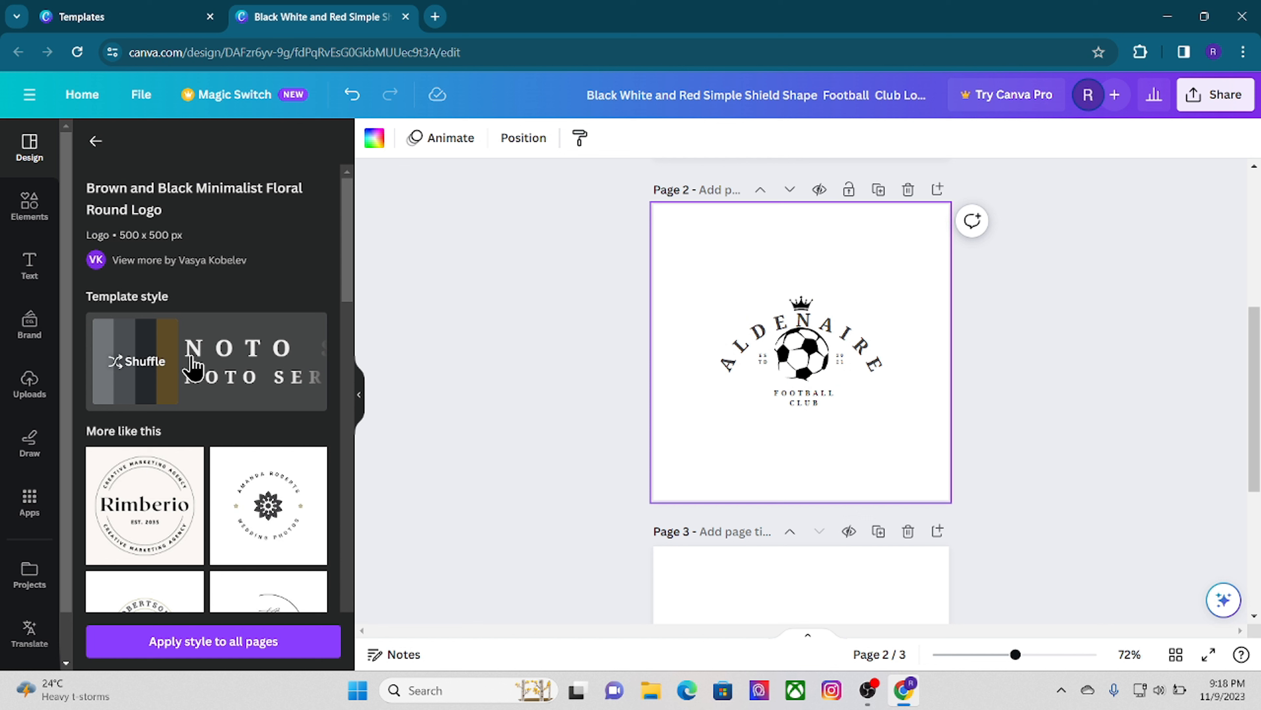
{"action": "left_click", "coordinate": [194, 364]}
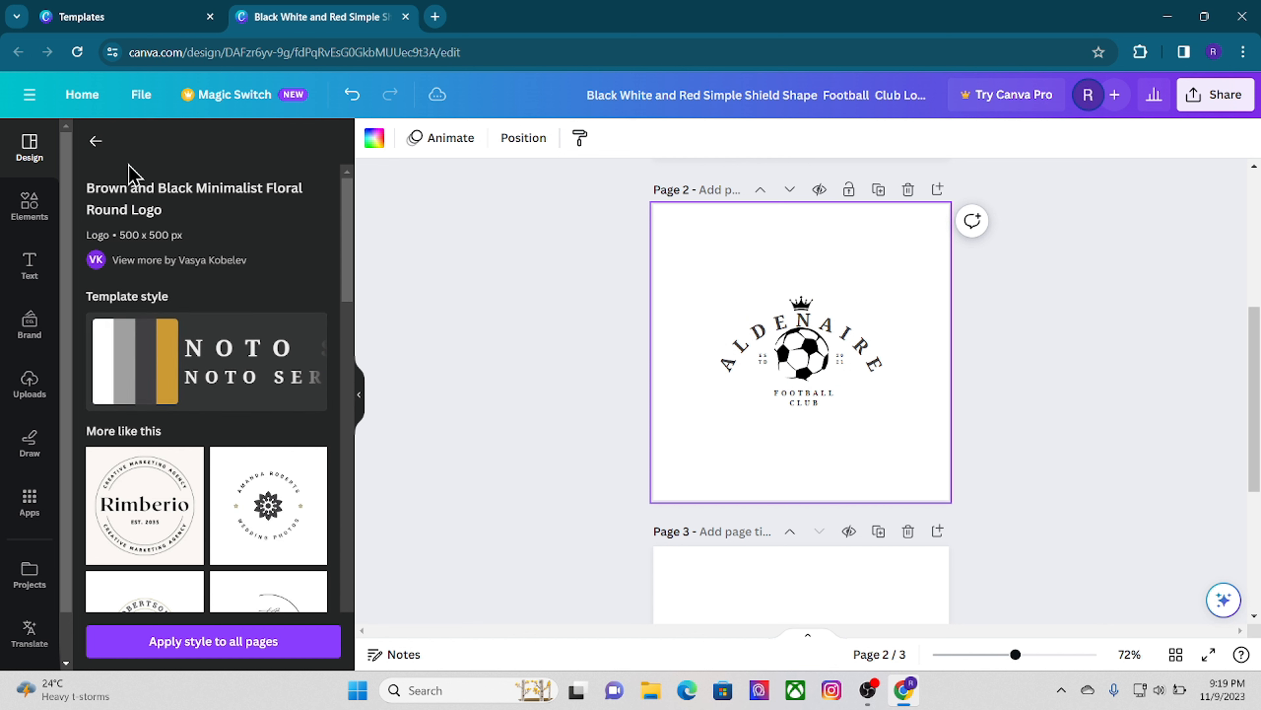
- Search the design templates for king
{"action": "left_click", "coordinate": [96, 142]}
{"action": "left_click", "coordinate": [136, 144]}
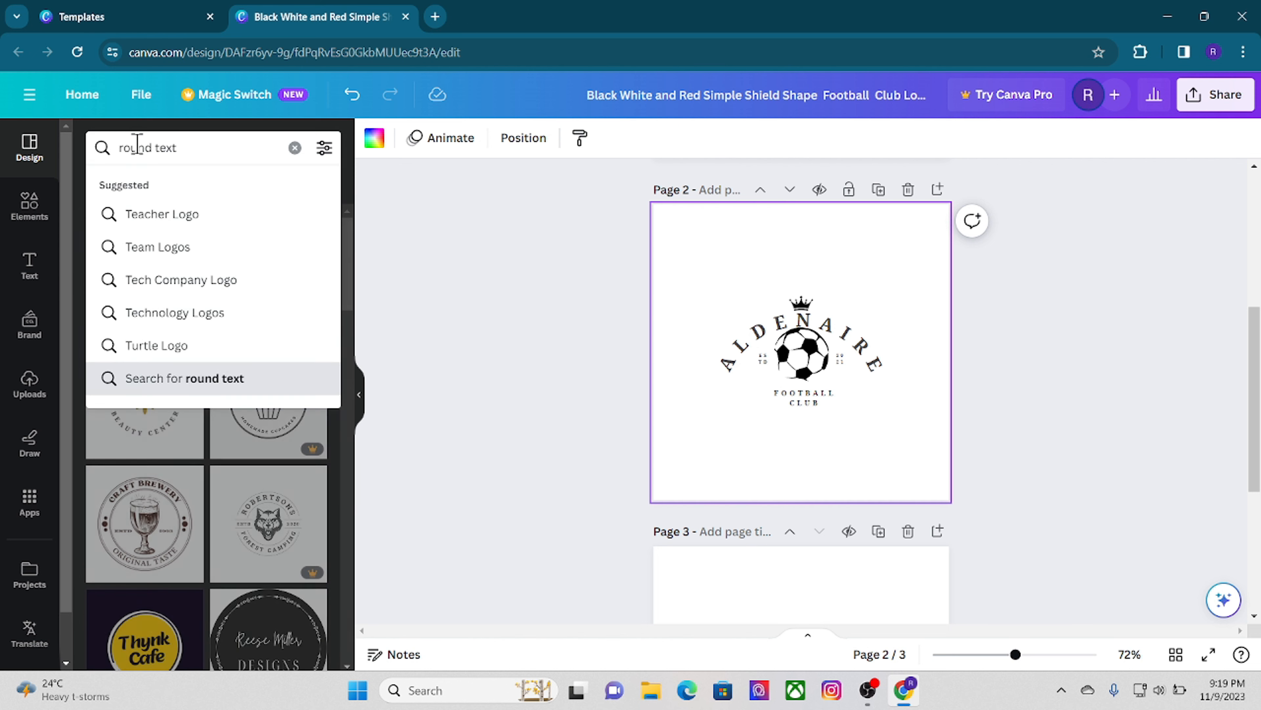
{"action": "left_click_drag", "start_coordinate": [188, 149], "coordinate": [63, 148]}
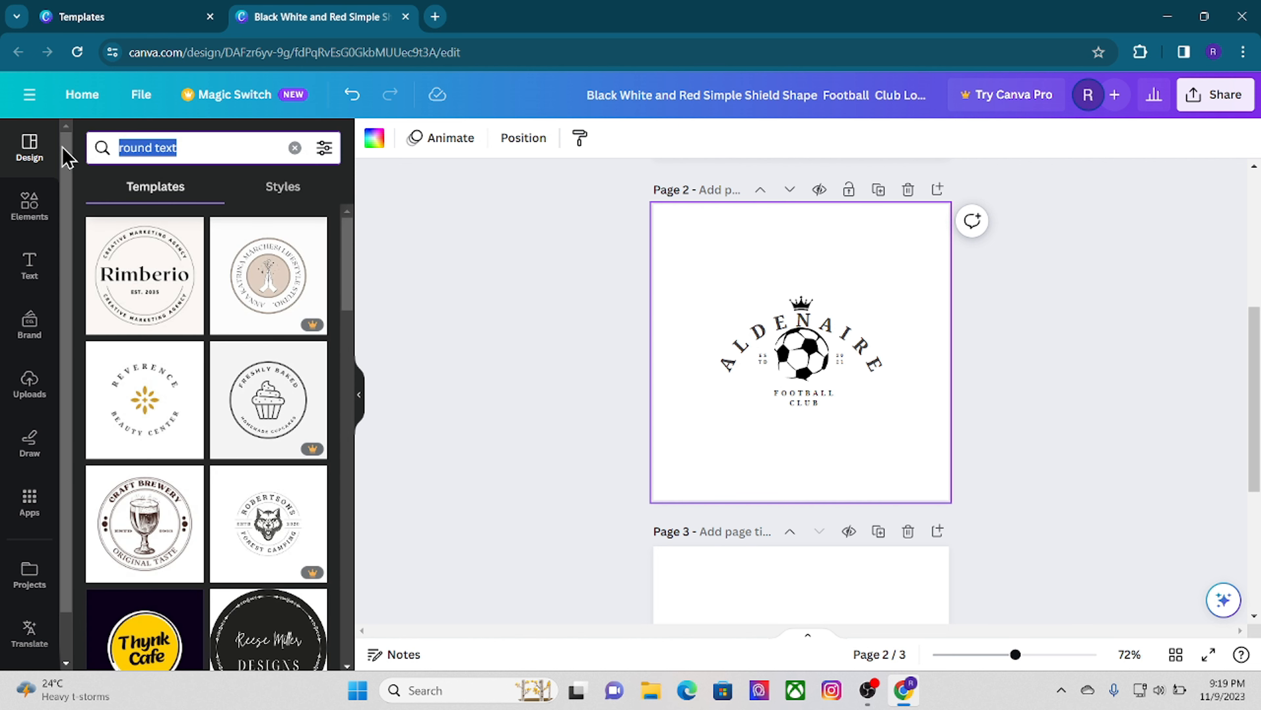
{"action": "type", "text": "ki"}
{"action": "left_click", "coordinate": [121, 221]}
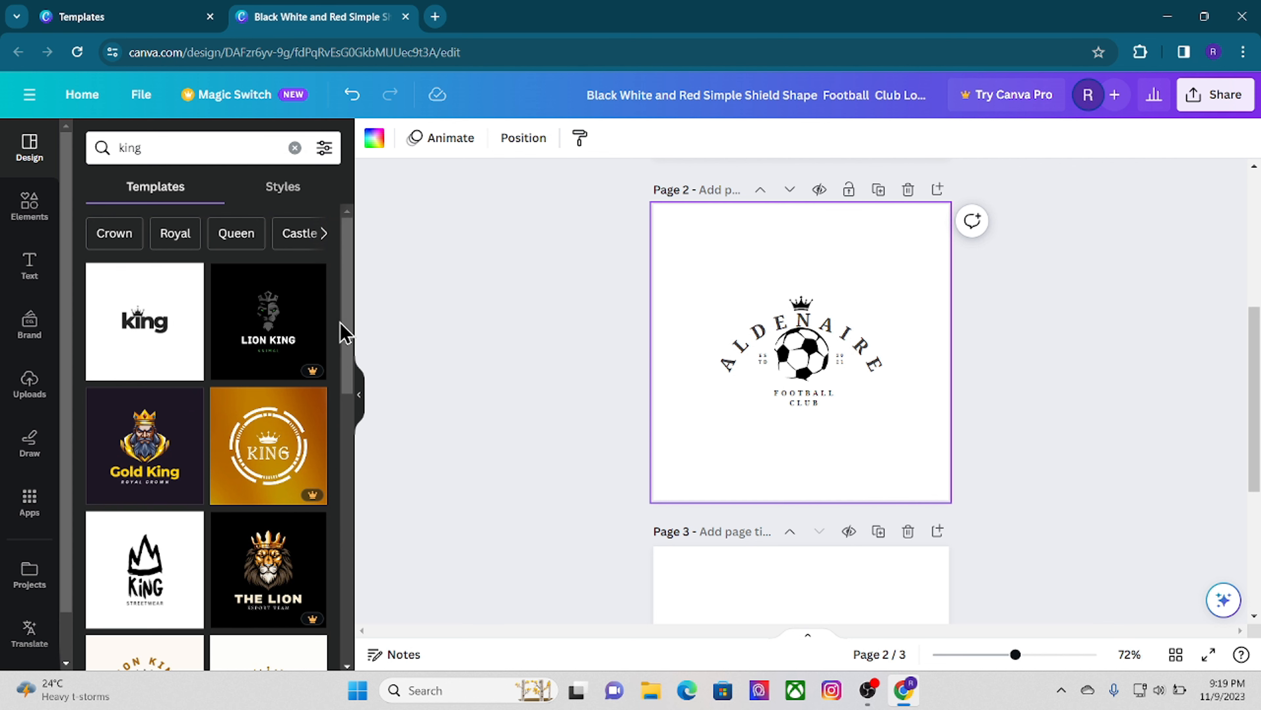
- Add the Black Gold White Elegant Royal Crown Logo template as a new page
{"action": "left_click_drag", "start_coordinate": [349, 330], "coordinate": [344, 479]}
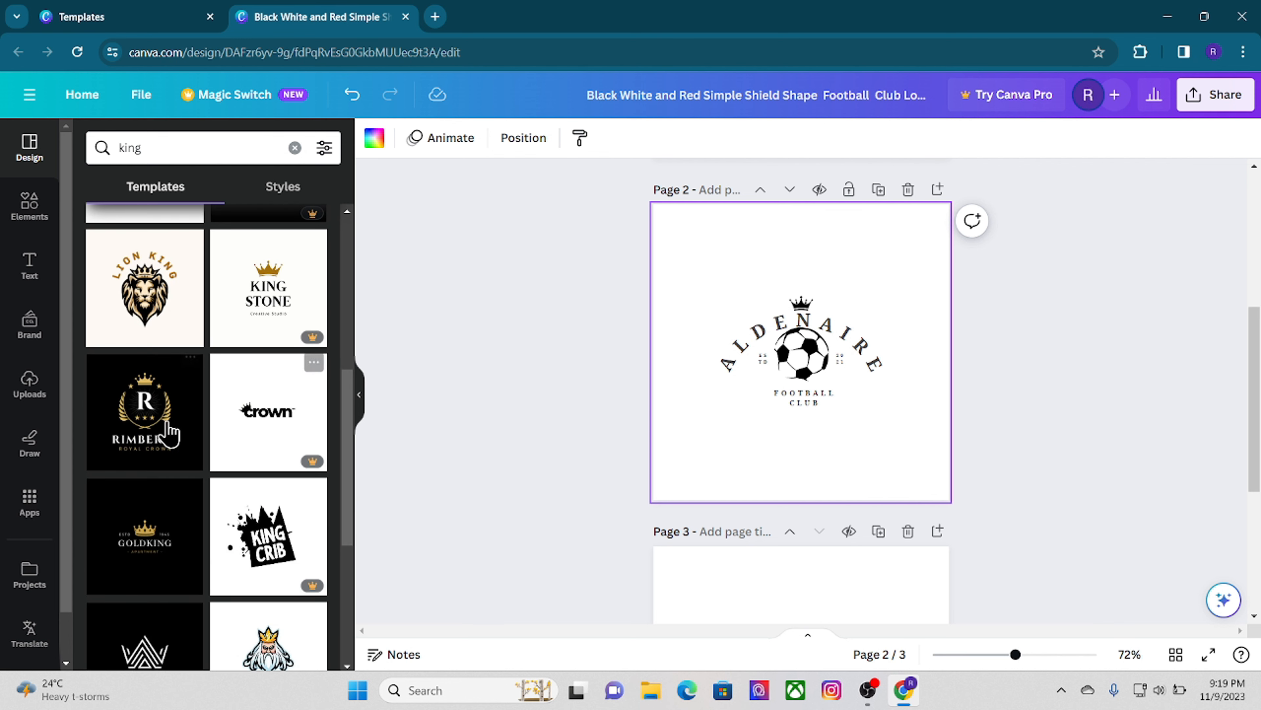
{"action": "left_click", "coordinate": [148, 426]}
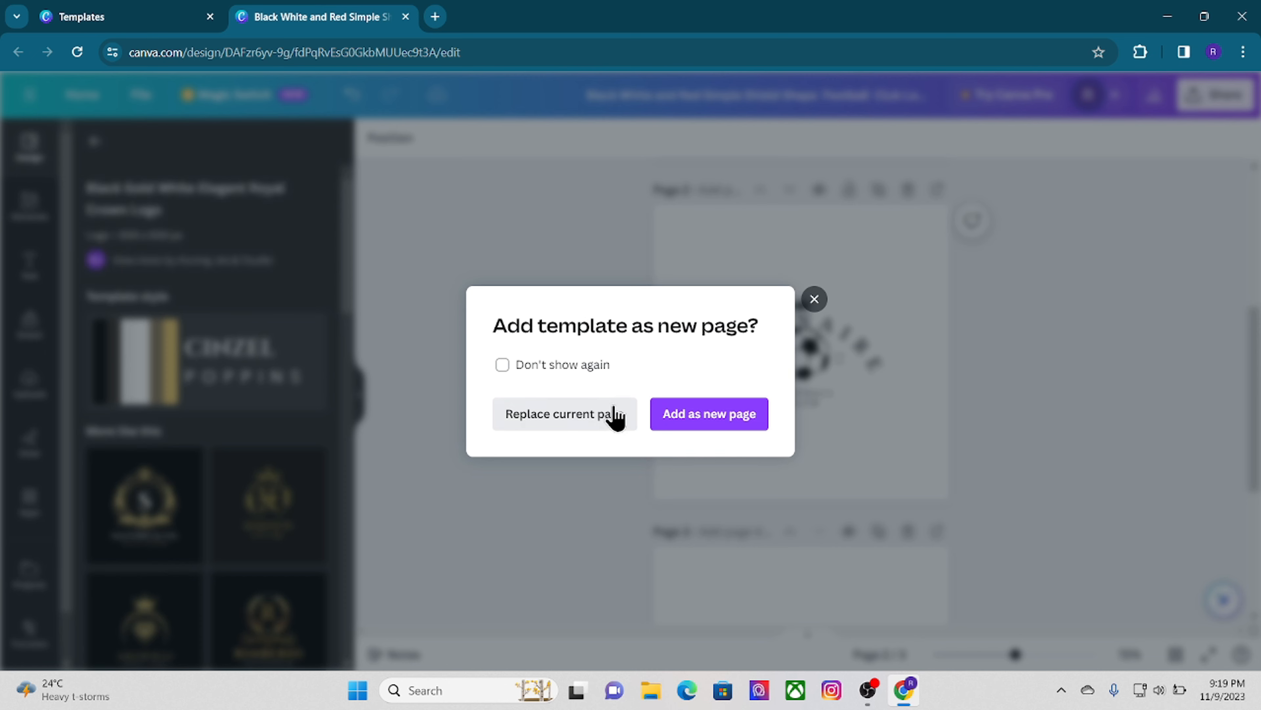
{"action": "left_click", "coordinate": [676, 427]}
- Apply the royal crown template's Cinzel and Poppins style to the duplicated logo on page 2, and select its curved club name
{"action": "scroll", "coordinate": [1163, 400], "scroll_direction": "up", "scroll_amount": 8}
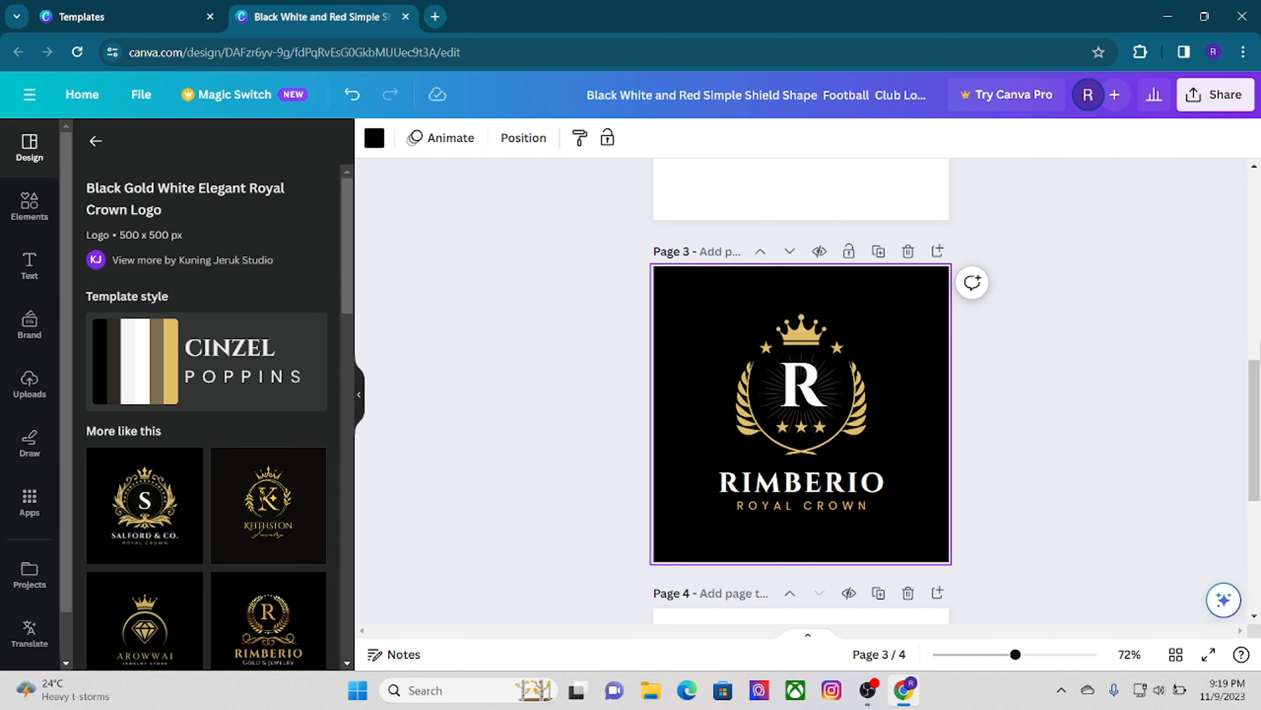
{"action": "left_click", "coordinate": [895, 357]}
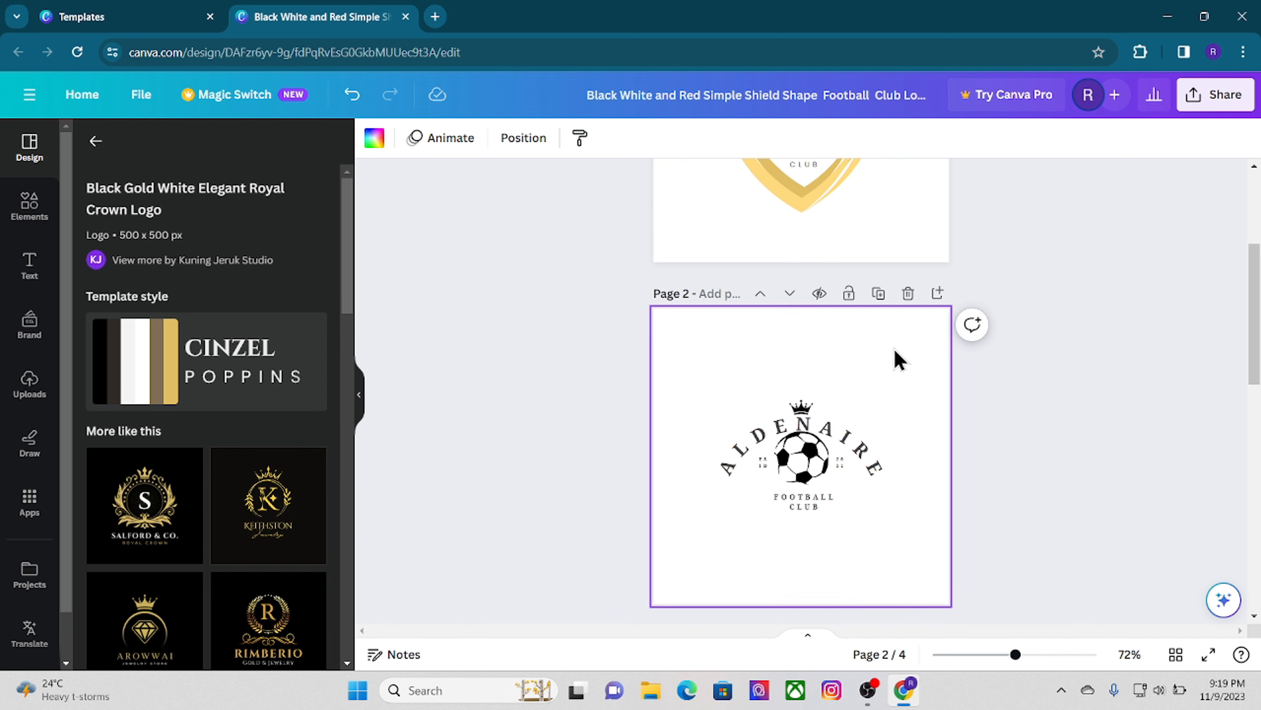
{"action": "left_click", "coordinate": [141, 370]}
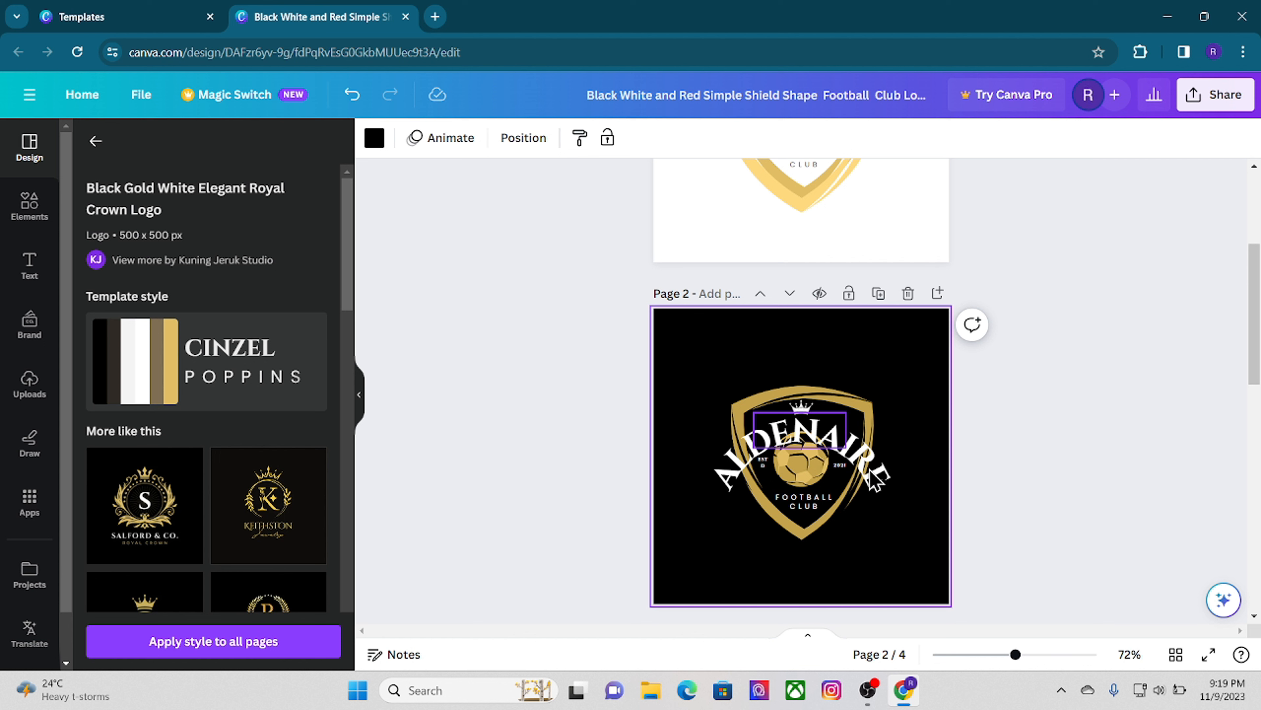
{"action": "left_click", "coordinate": [878, 487]}
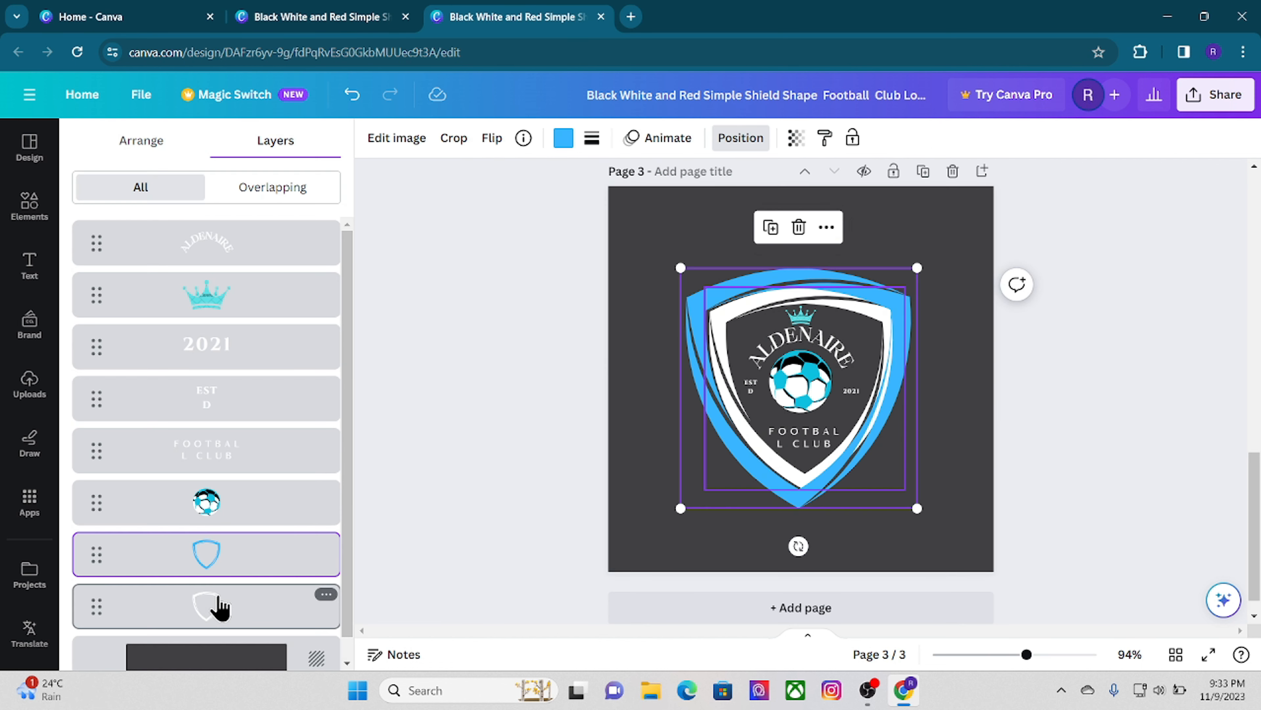
- Delete the inner white shield from the blue logo on page 3 and add a page after it
{"action": "left_click", "coordinate": [218, 606]}
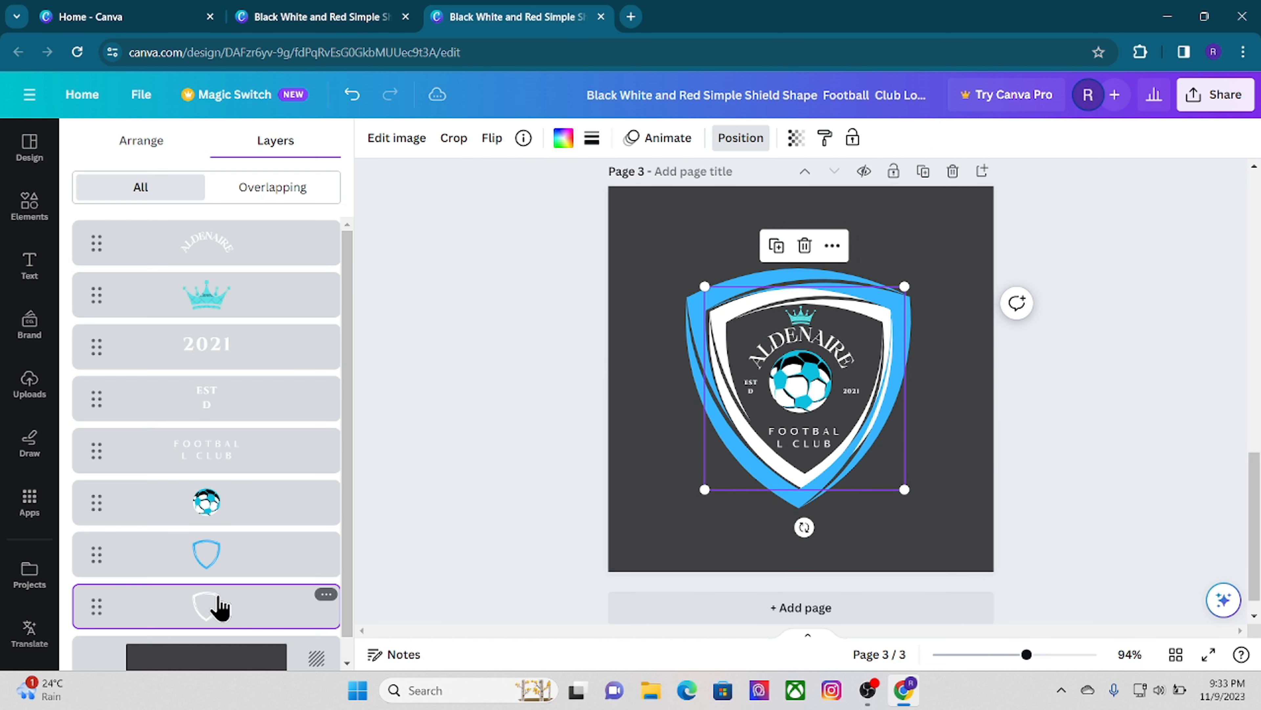
{"action": "key", "text": "Delete"}
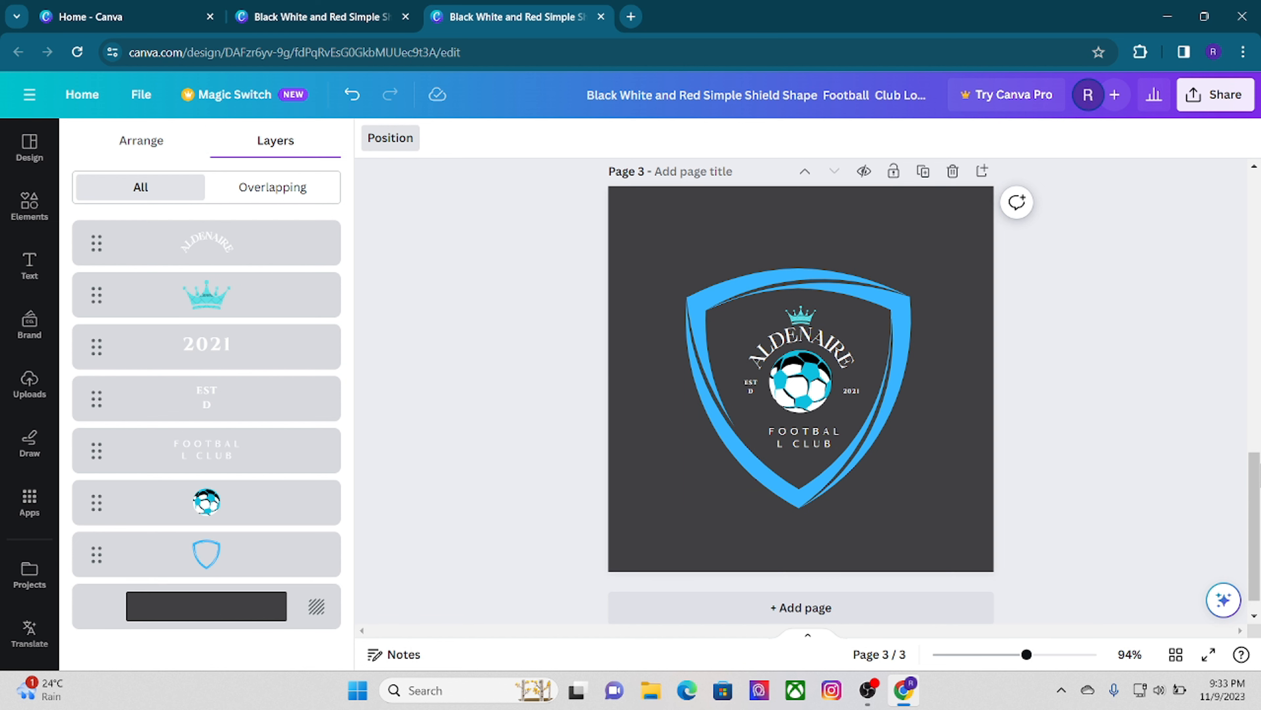
{"action": "left_click_drag", "start_coordinate": [1260, 466], "coordinate": [1257, 302]}
{"action": "left_click_drag", "start_coordinate": [1256, 345], "coordinate": [1257, 523]}
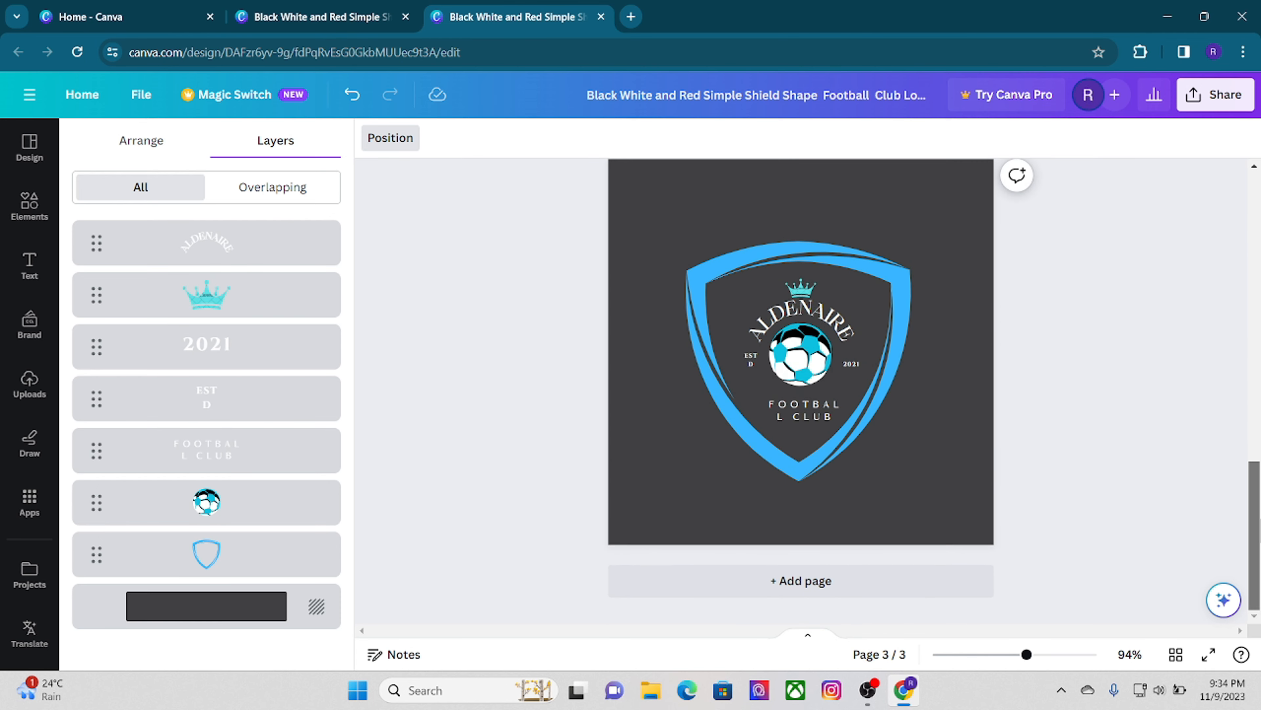
{"action": "left_click", "coordinate": [886, 599]}
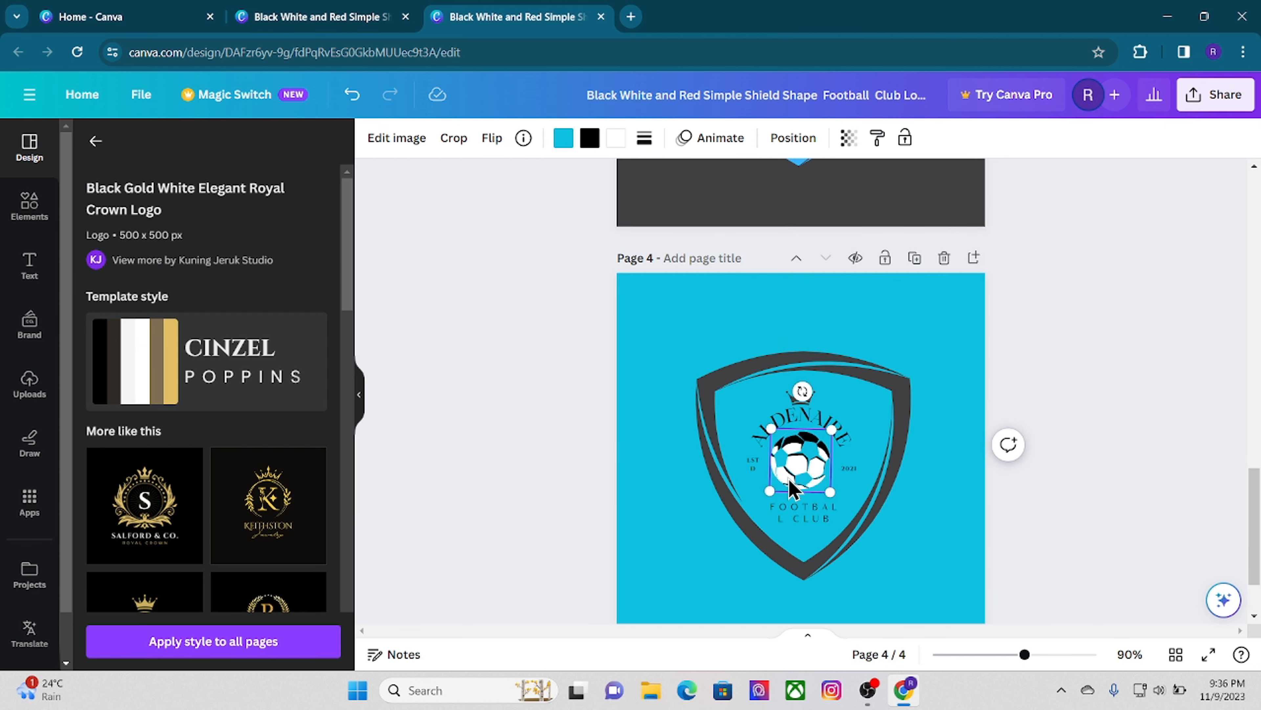
- Recolour the page 4 football, changing its turquoise parts to dark grey #414042 and its black parts to turquoise
{"action": "left_click", "coordinate": [563, 139]}
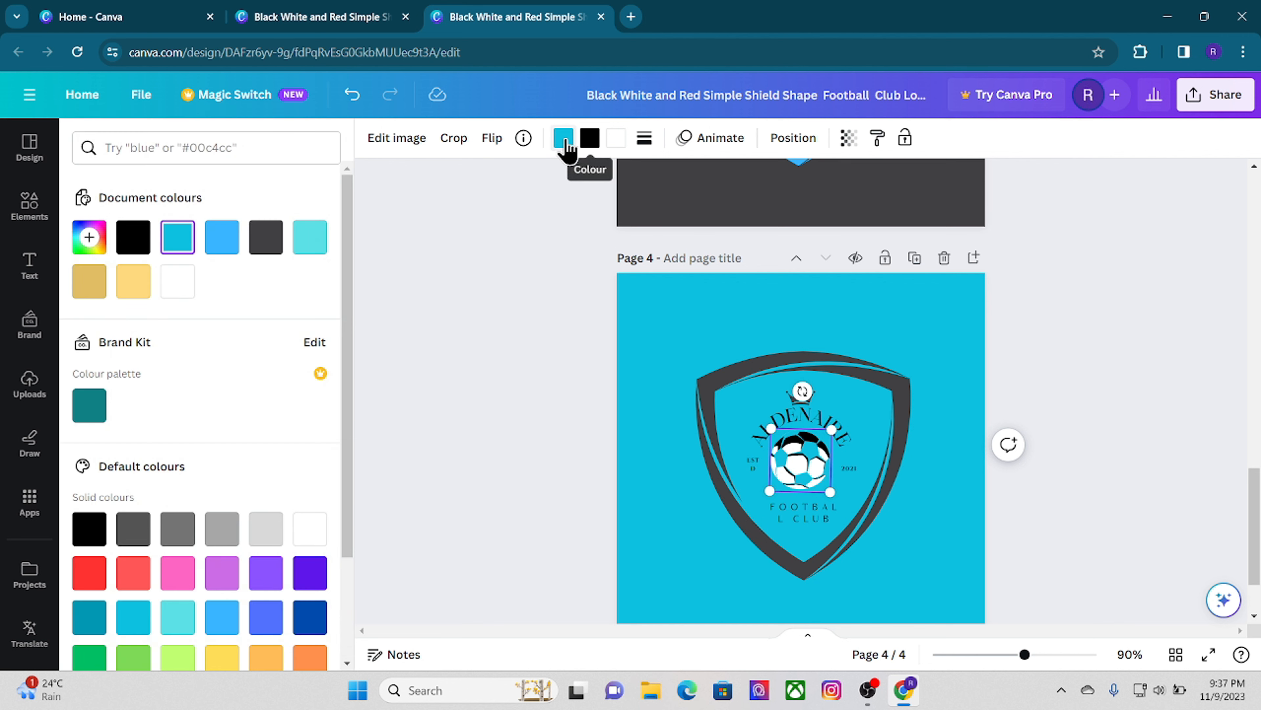
{"action": "left_click", "coordinate": [266, 238]}
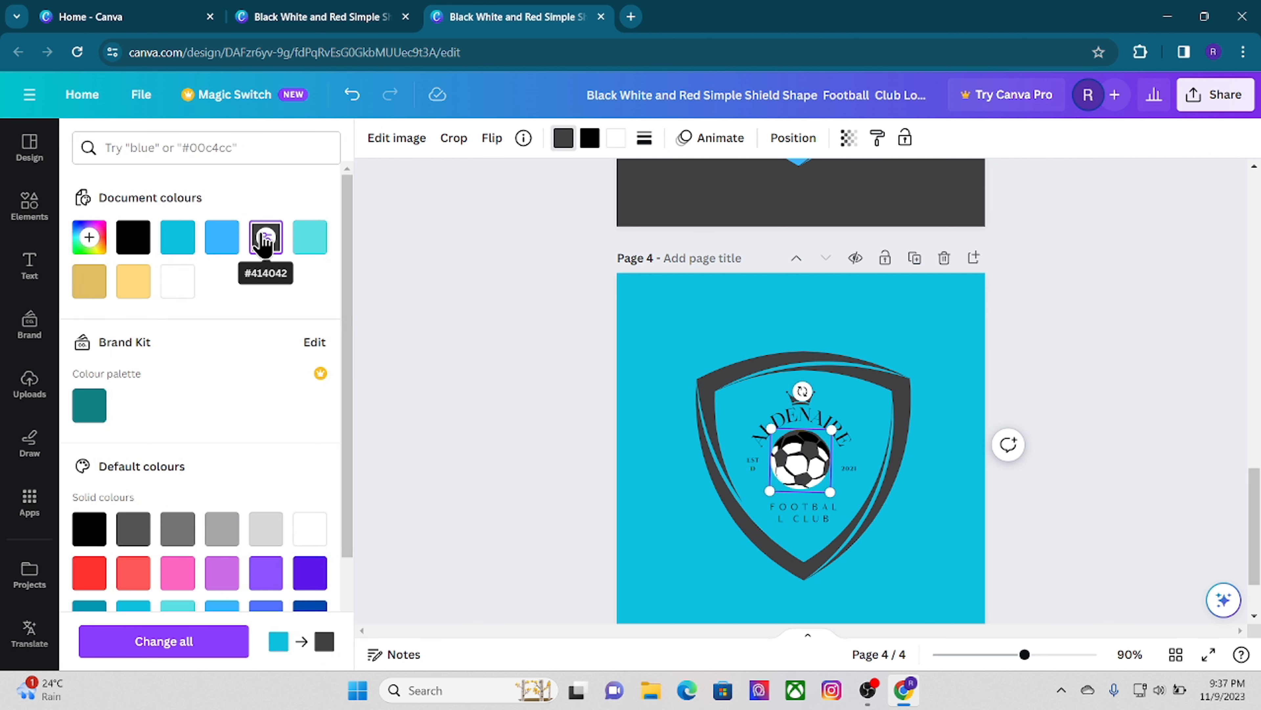
{"action": "left_click", "coordinate": [616, 141]}
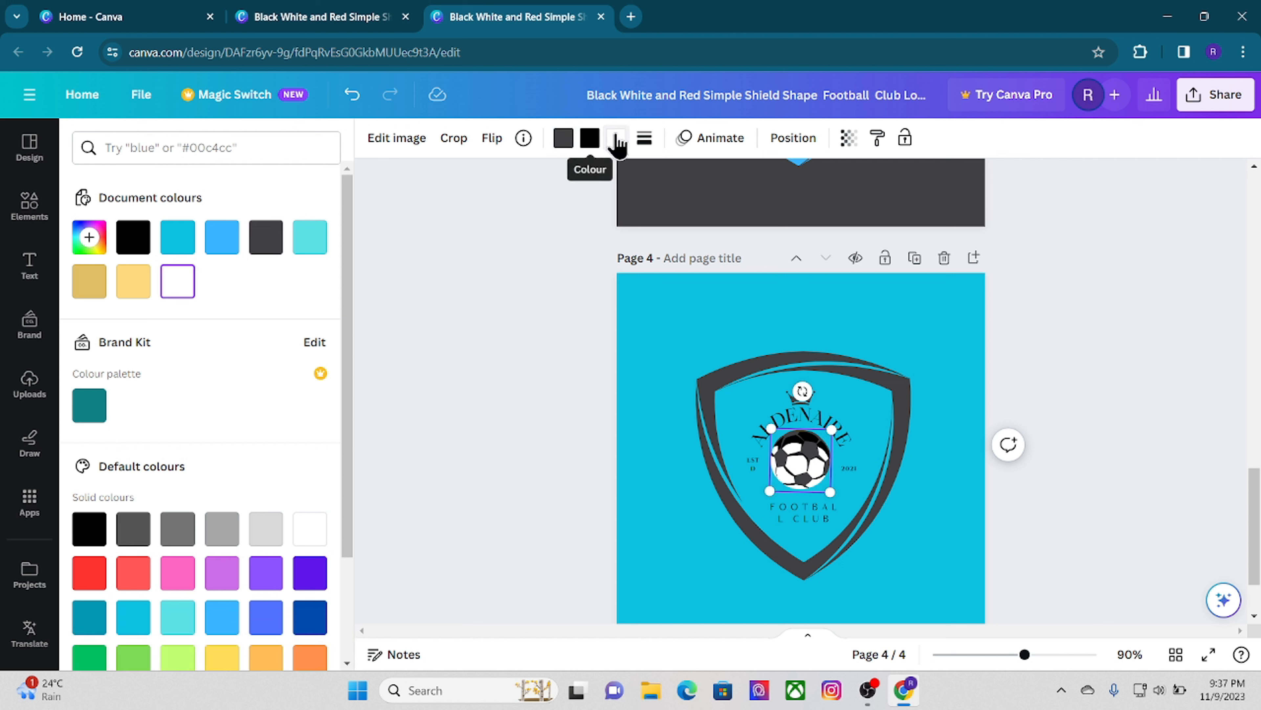
{"action": "left_click", "coordinate": [590, 140]}
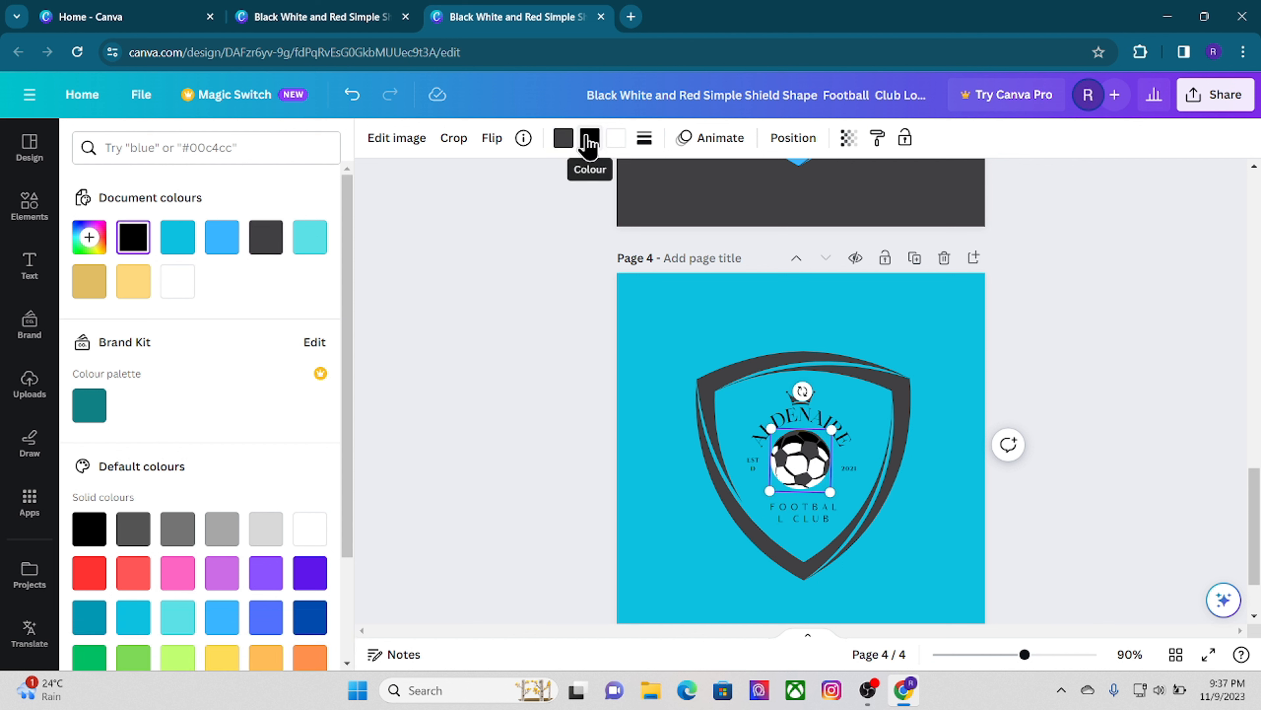
{"action": "left_click", "coordinate": [174, 241]}
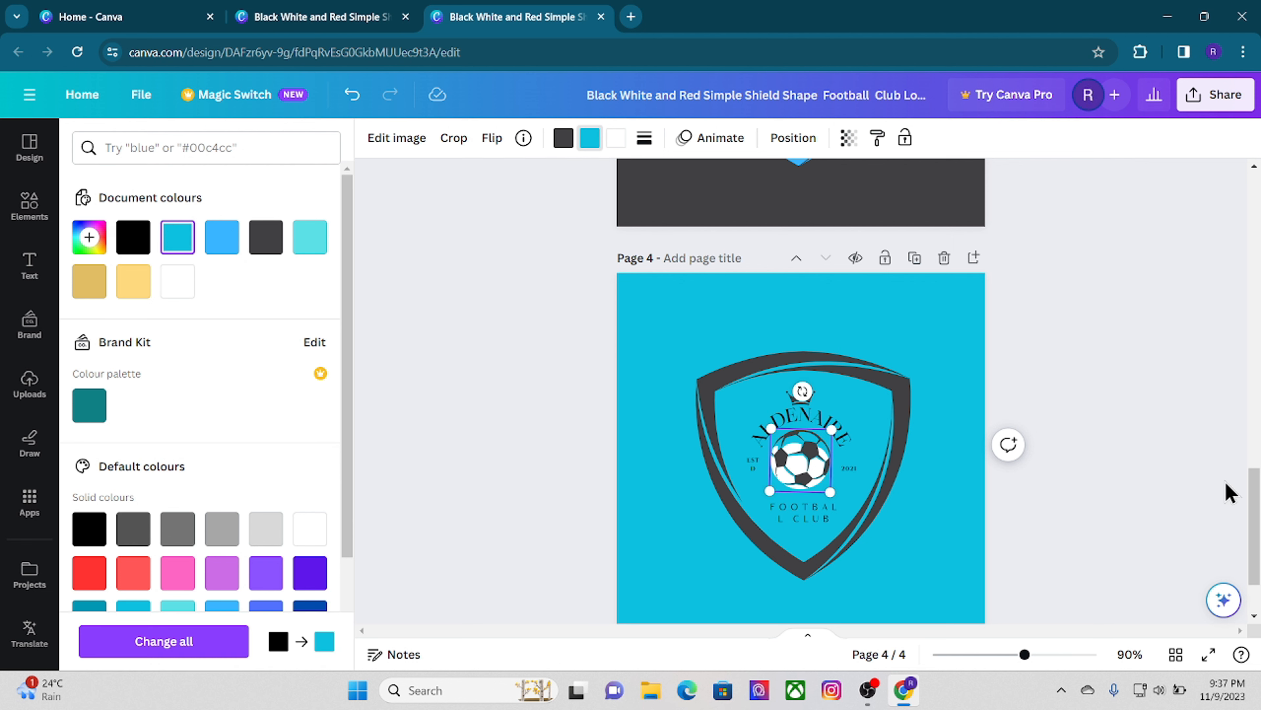
- Compare the recoloured football on page 4 with the blue shield logo on page 3
{"action": "scroll", "coordinate": [801, 392], "scroll_direction": "up", "scroll_amount": 3}
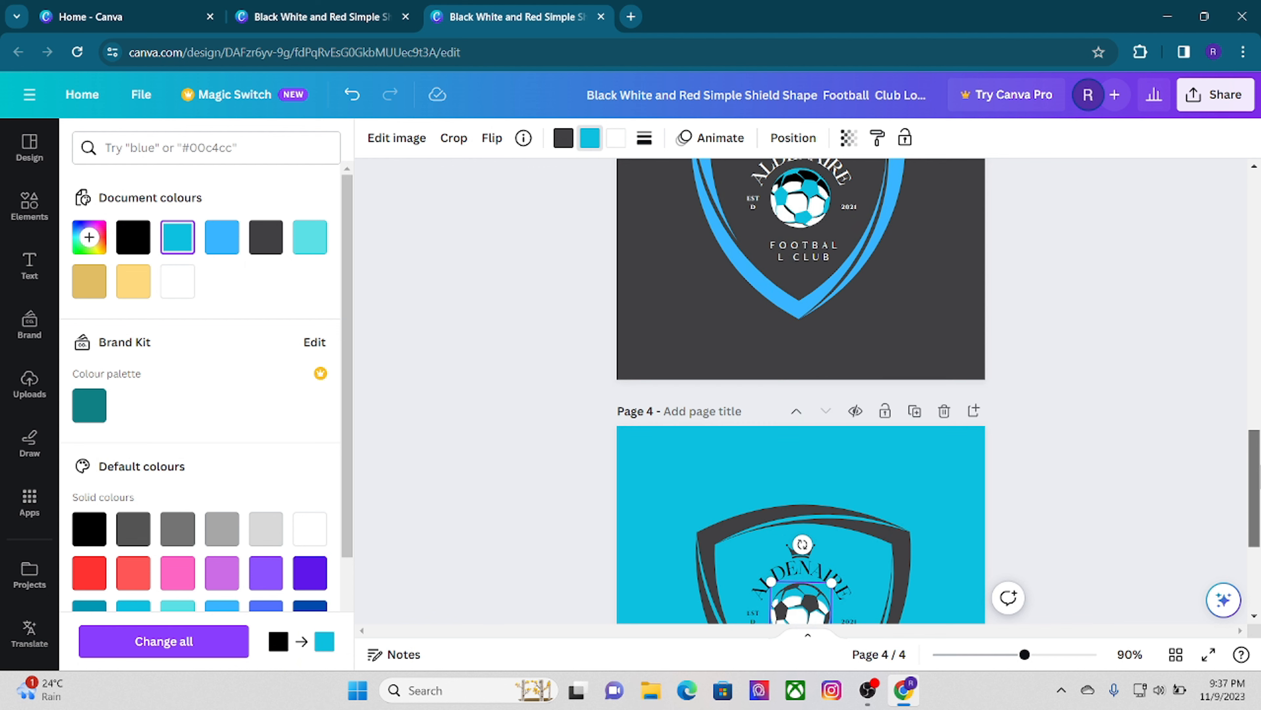
{"action": "scroll", "coordinate": [801, 392], "scroll_direction": "down", "scroll_amount": 2}
{"action": "scroll", "coordinate": [800, 392], "scroll_direction": "up", "scroll_amount": 3}
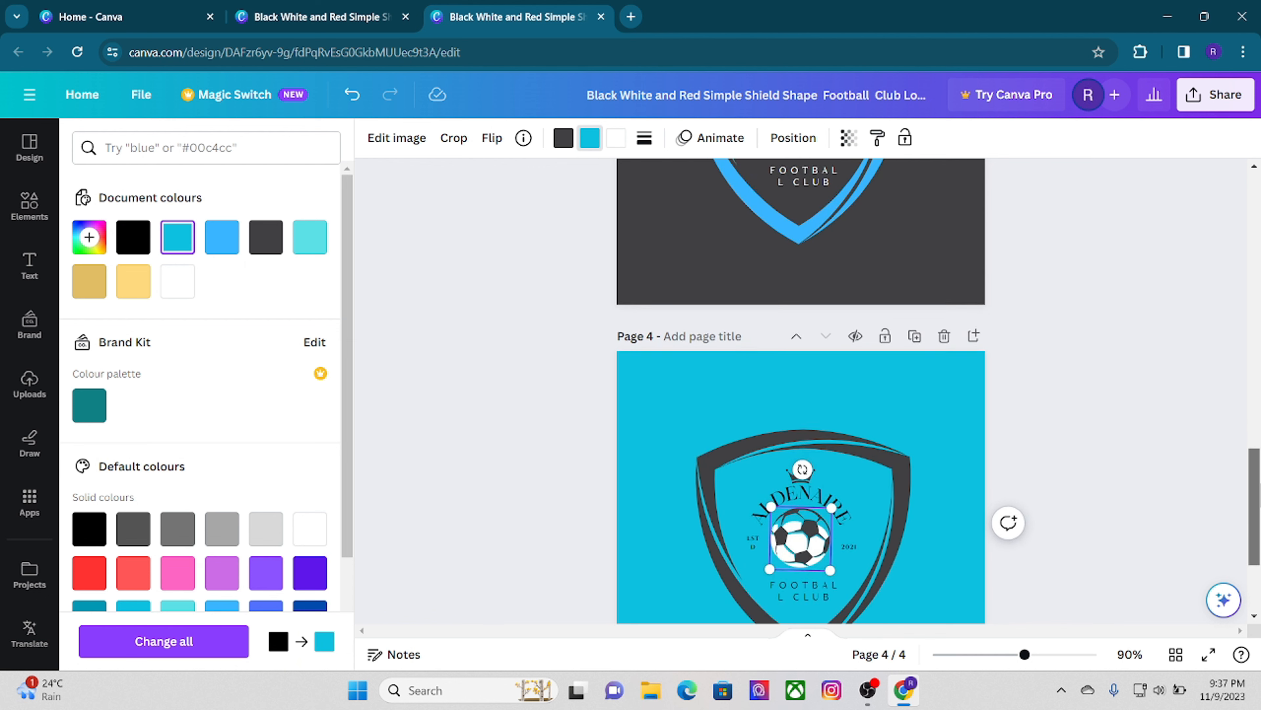
{"action": "scroll", "coordinate": [801, 392], "scroll_direction": "down", "scroll_amount": 4}
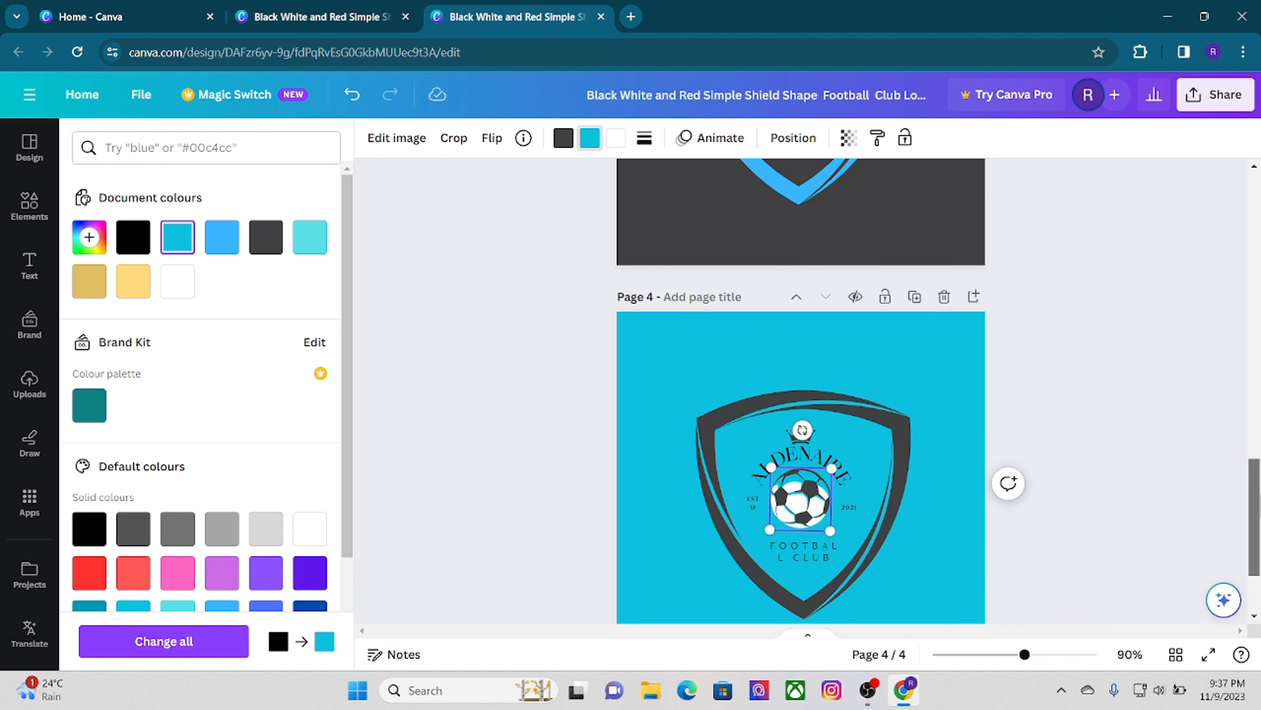
{"action": "scroll", "coordinate": [1257, 464], "scroll_direction": "up", "scroll_amount": 3}
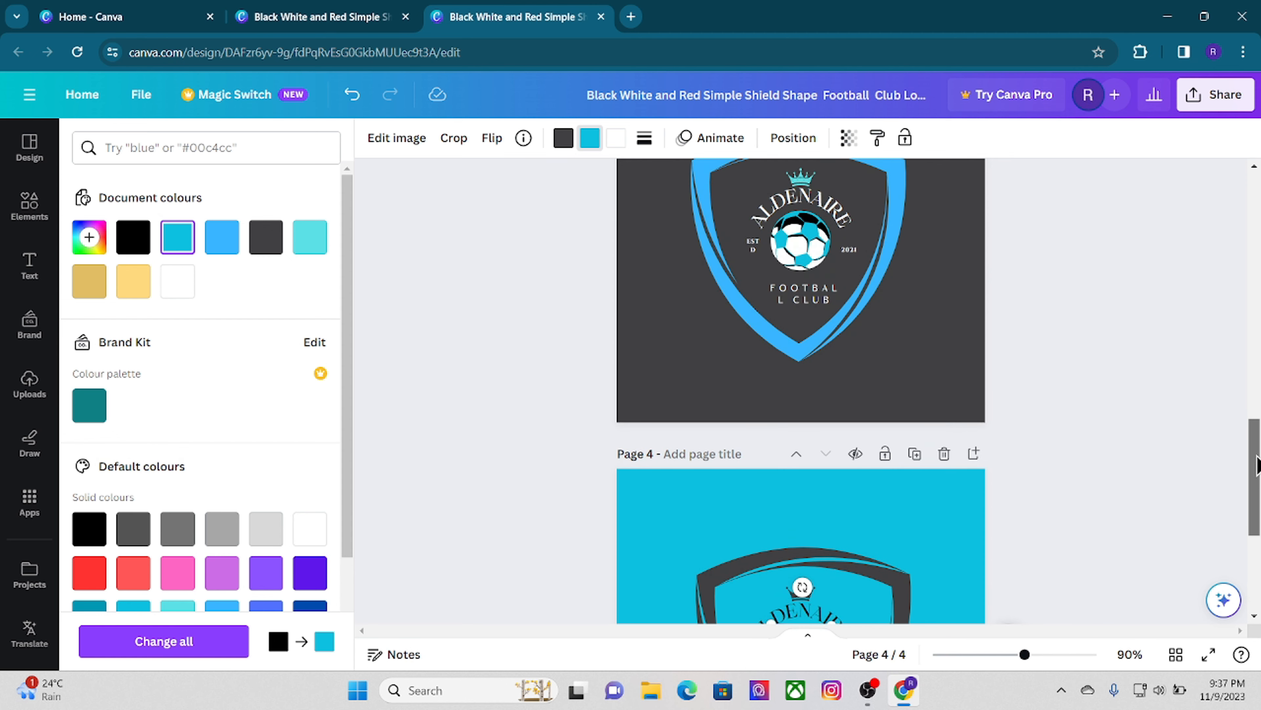
{"action": "scroll", "coordinate": [1258, 465], "scroll_direction": "down", "scroll_amount": 2}
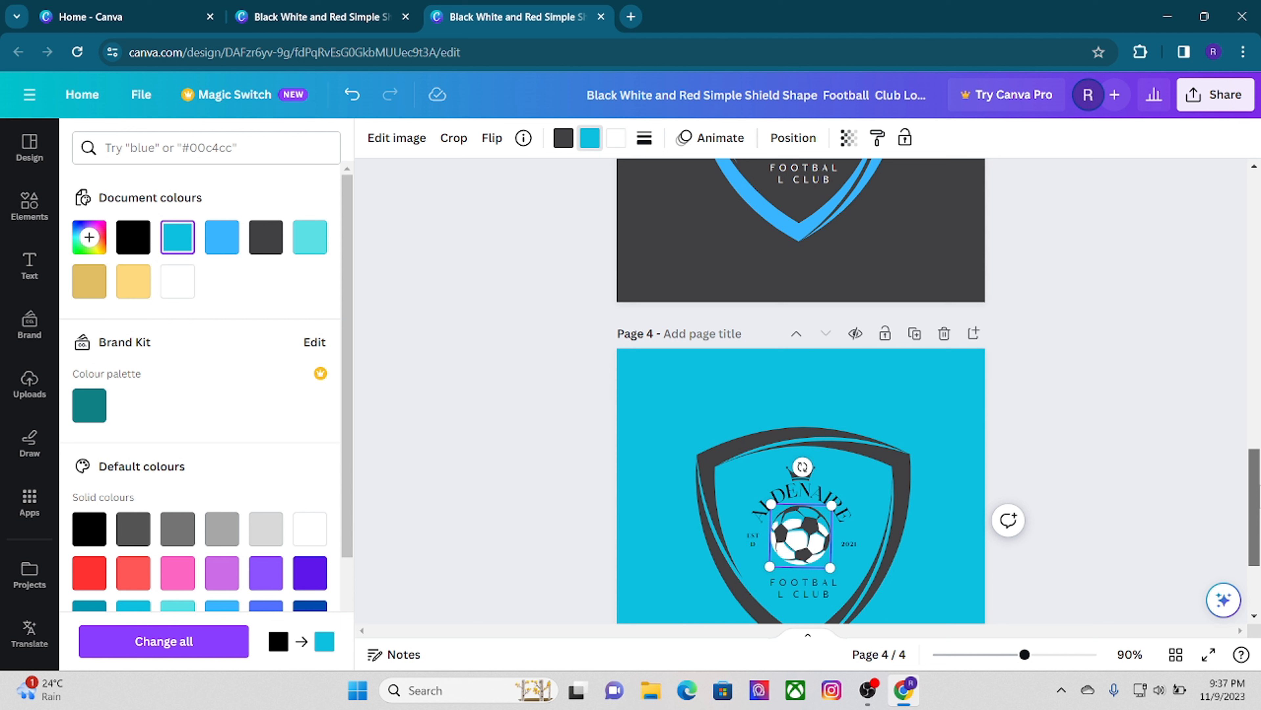
{"action": "left_click_drag", "start_coordinate": [1258, 485], "coordinate": [1257, 483]}
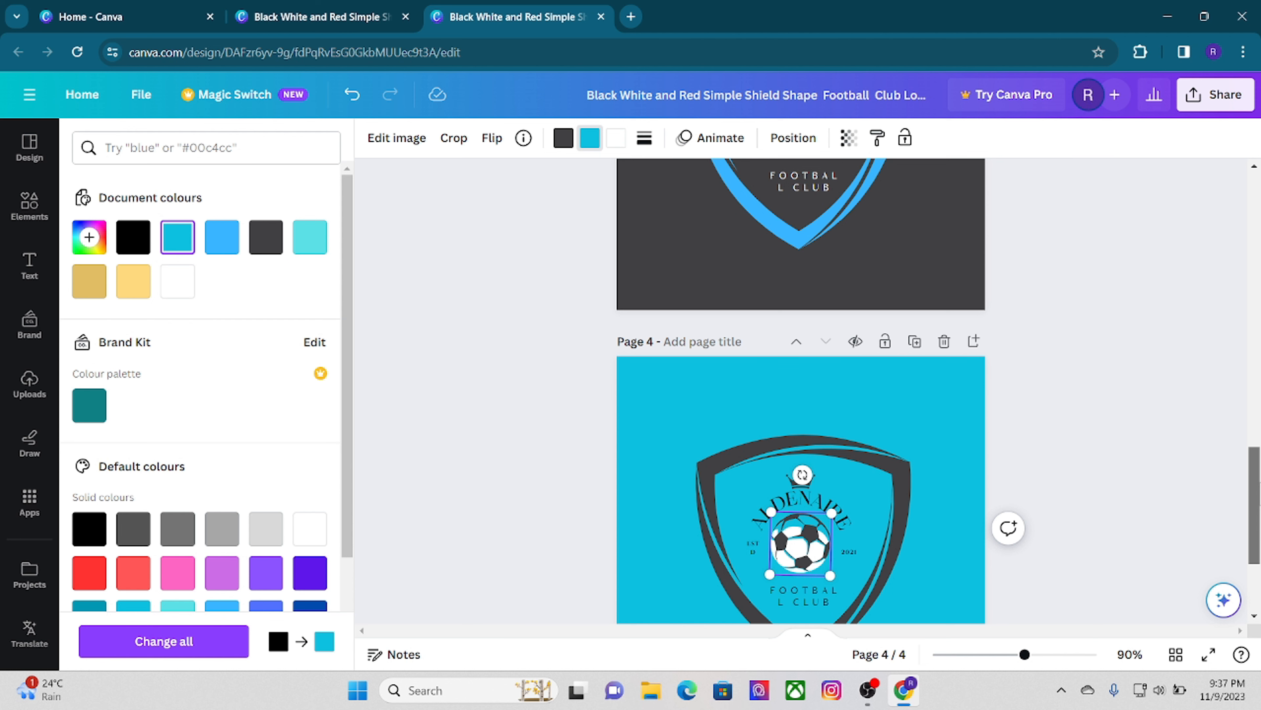
- Try bright blue and light turquoise on the football's turquoise parts, return them to the original turquoise, and deselect the football
{"action": "left_click", "coordinate": [232, 239]}
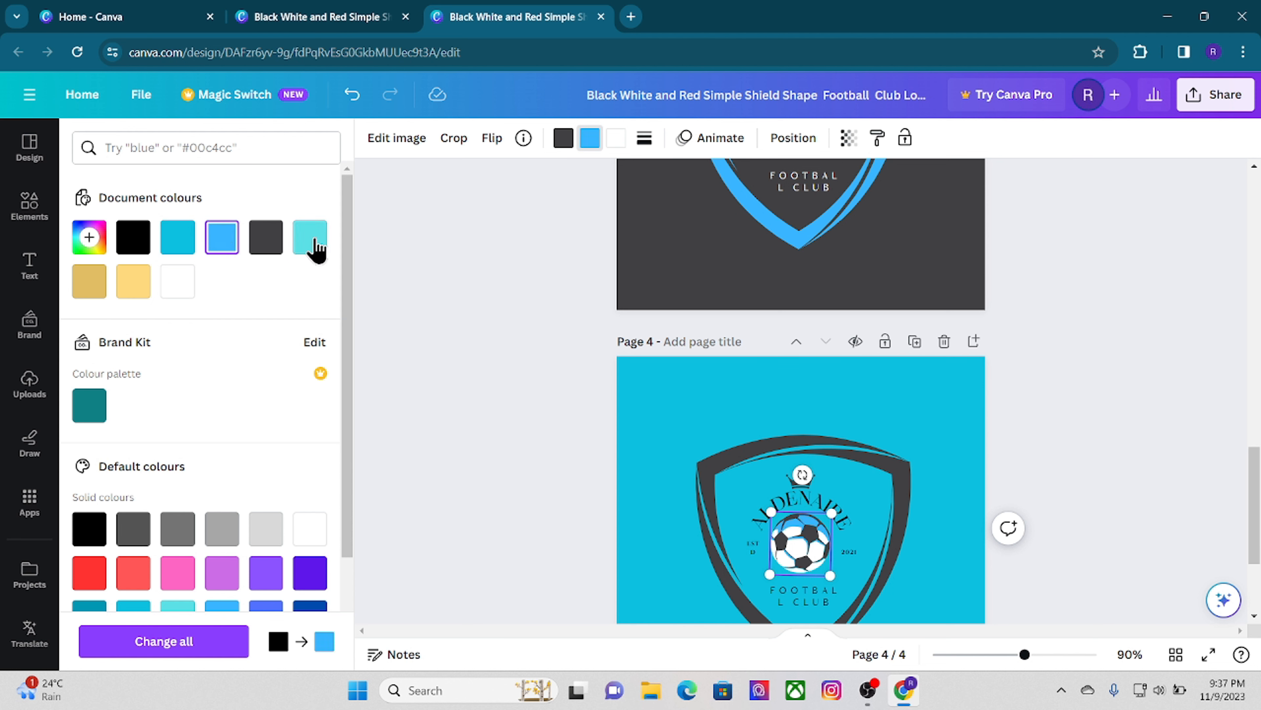
{"action": "left_click", "coordinate": [309, 241]}
{"action": "left_click", "coordinate": [177, 238]}
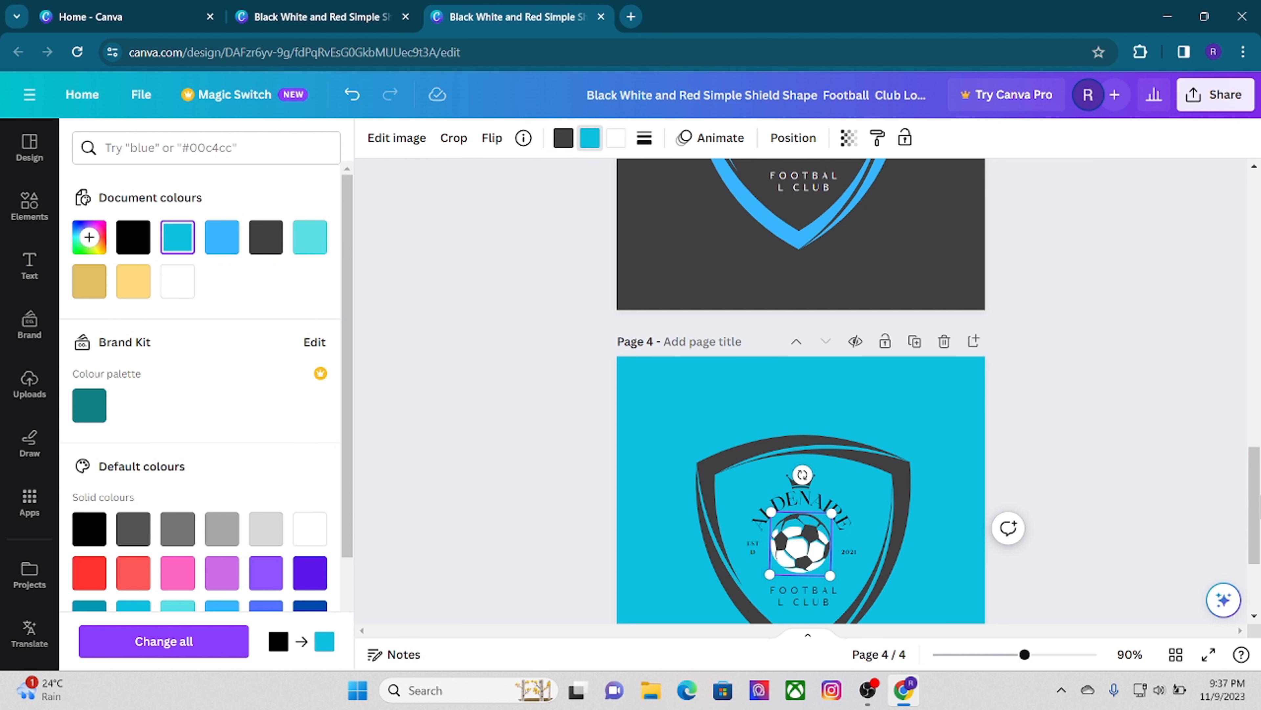
{"action": "mouse_move", "coordinate": [1259, 512]}
{"action": "left_mouse_down"}
{"action": "mouse_move", "coordinate": [1260, 480]}
{"action": "mouse_move", "coordinate": [1259, 507]}
{"action": "left_mouse_up"}
{"action": "left_click", "coordinate": [1158, 488]}
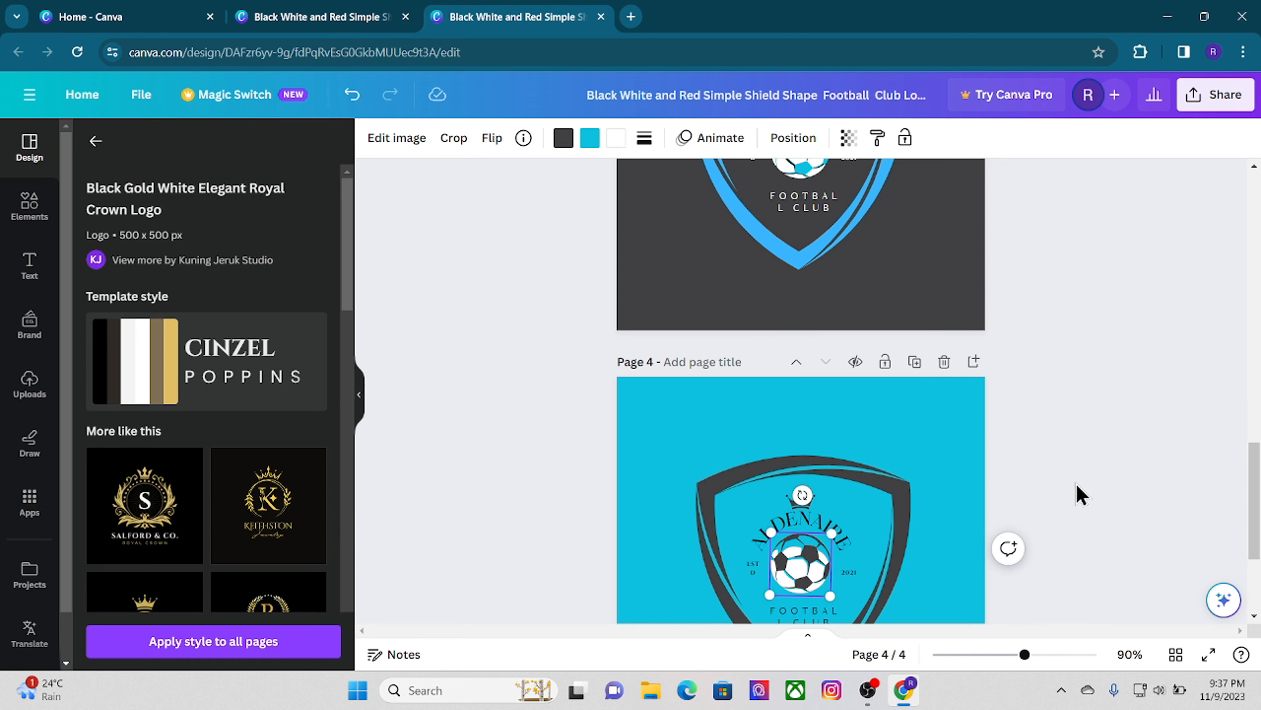
{"action": "left_click", "coordinate": [946, 503]}
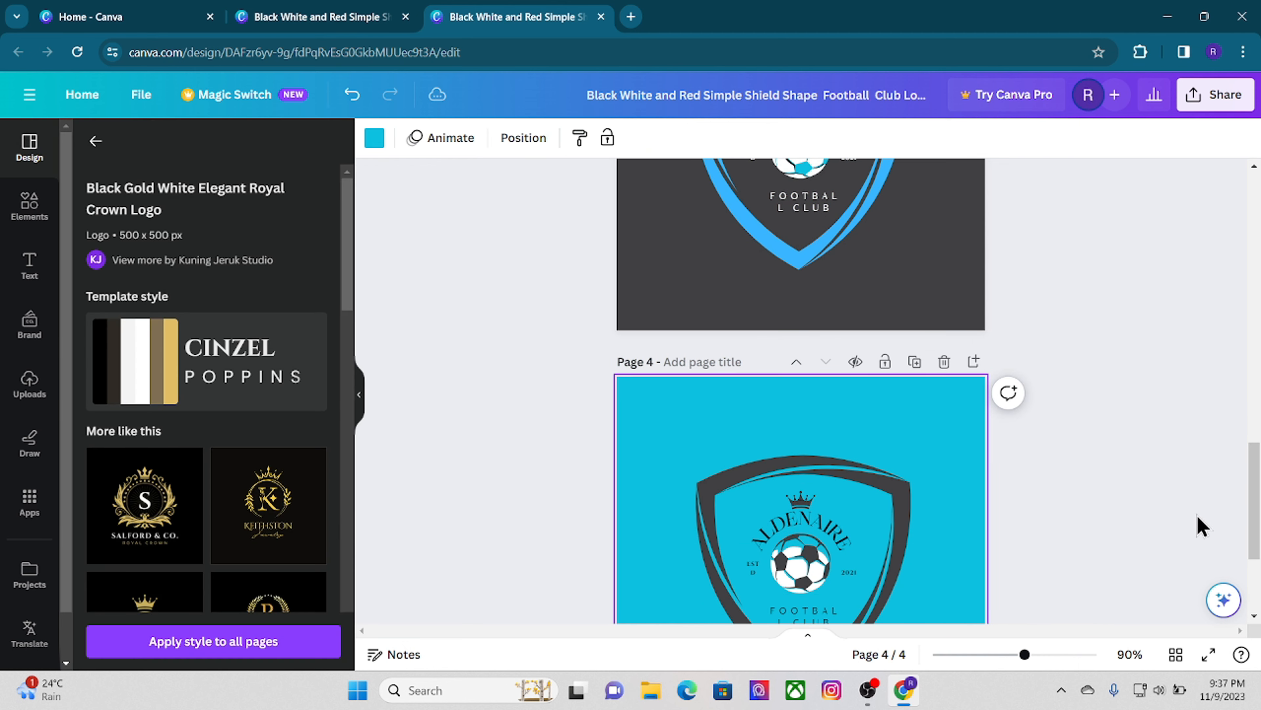
{"action": "left_click", "coordinate": [1212, 522]}
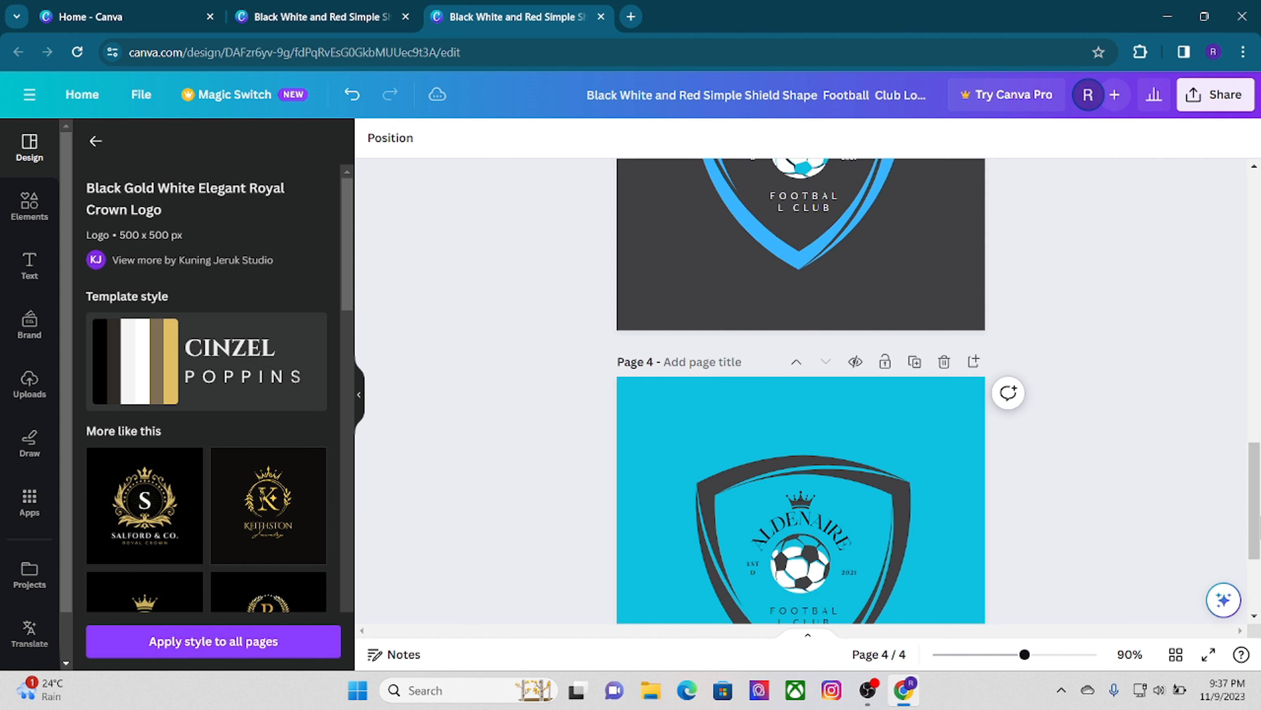
- Try white and light gold on the dark gold parts of the page 2 football, and return them to #e1be64
{"action": "scroll", "coordinate": [800, 392], "scroll_direction": "up", "scroll_amount": 20}
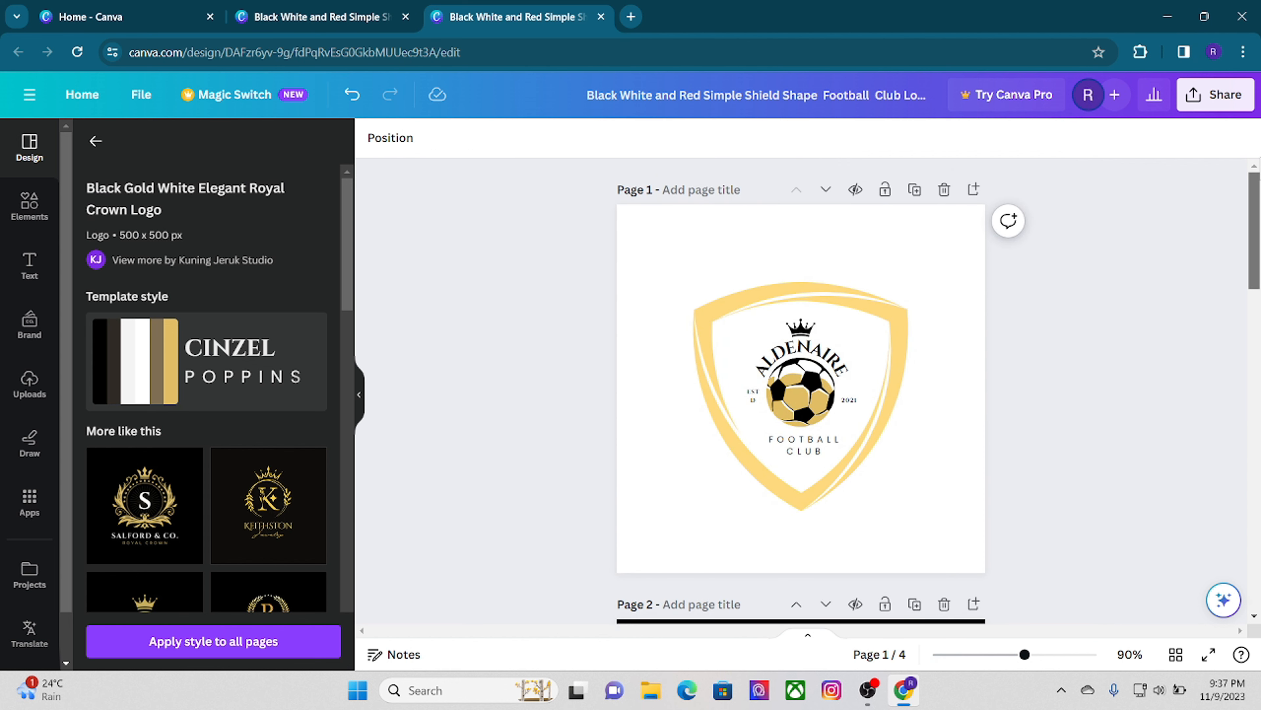
{"action": "scroll", "coordinate": [1259, 199], "scroll_direction": "down", "scroll_amount": 8}
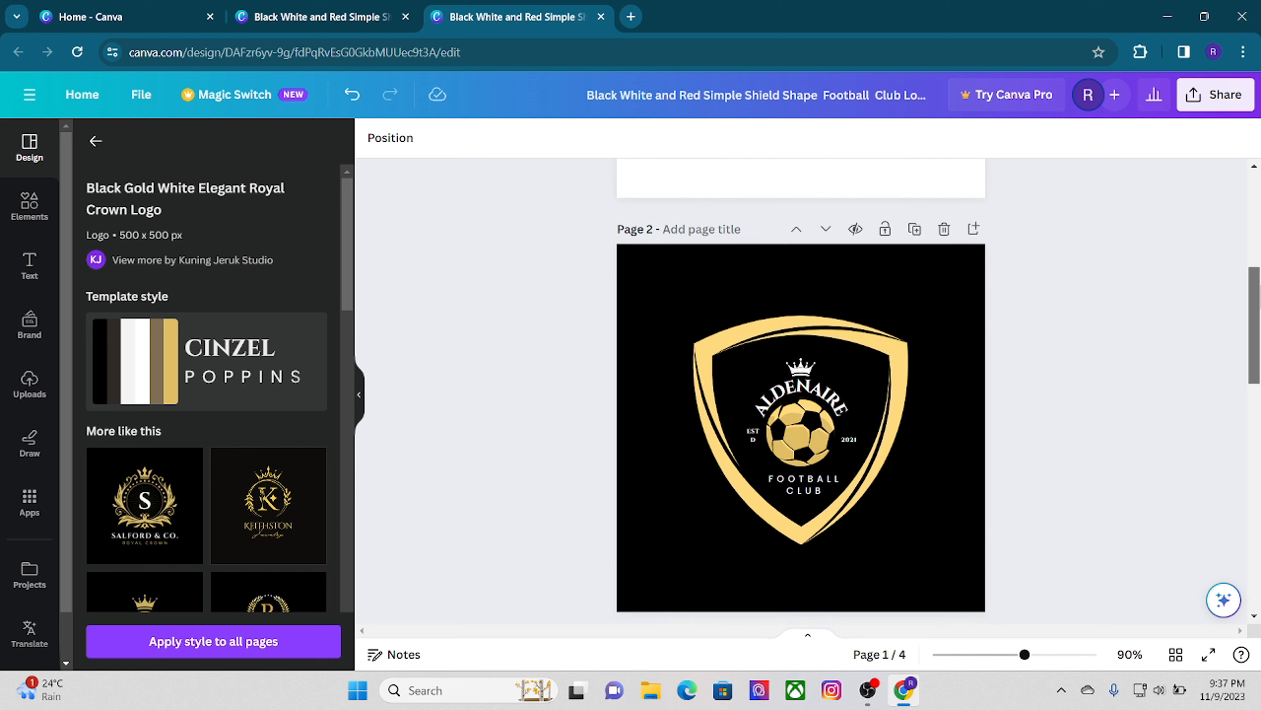
{"action": "mouse_move", "coordinate": [1260, 293]}
{"action": "left_mouse_down"}
{"action": "mouse_move", "coordinate": [1260, 239]}
{"action": "mouse_move", "coordinate": [1260, 378]}
{"action": "mouse_move", "coordinate": [1253, 209]}
{"action": "mouse_move", "coordinate": [1257, 338]}
{"action": "mouse_move", "coordinate": [1256, 231]}
{"action": "mouse_move", "coordinate": [1257, 273]}
{"action": "left_mouse_up"}
{"action": "mouse_move", "coordinate": [1260, 264]}
{"action": "left_mouse_down"}
{"action": "mouse_move", "coordinate": [1260, 211]}
{"action": "mouse_move", "coordinate": [1260, 281]}
{"action": "left_mouse_up"}
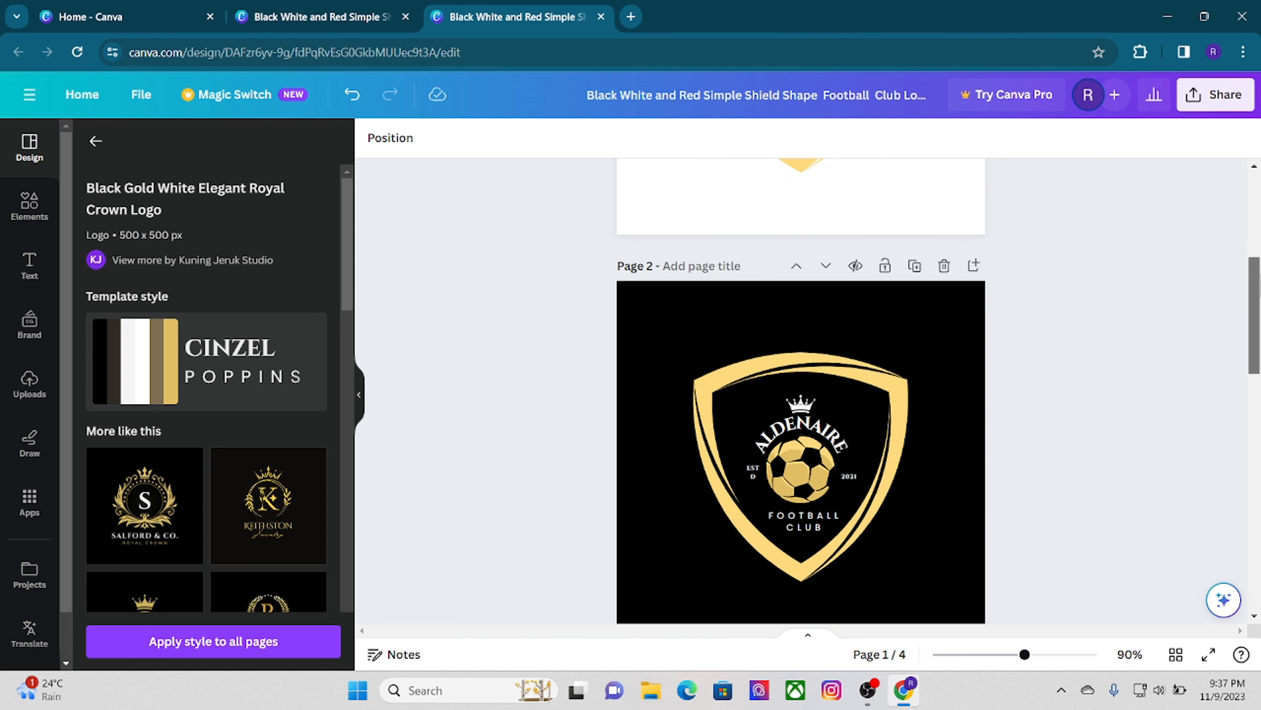
{"action": "left_click", "coordinate": [817, 472]}
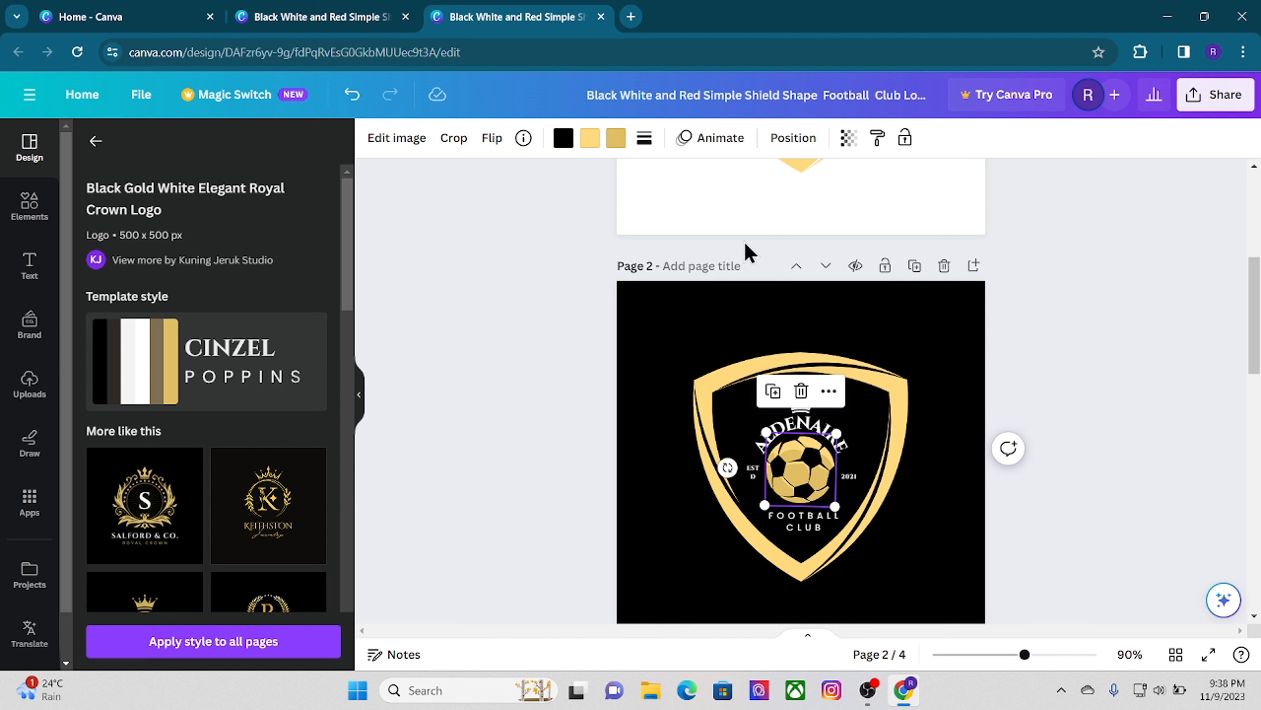
{"action": "left_click", "coordinate": [616, 138]}
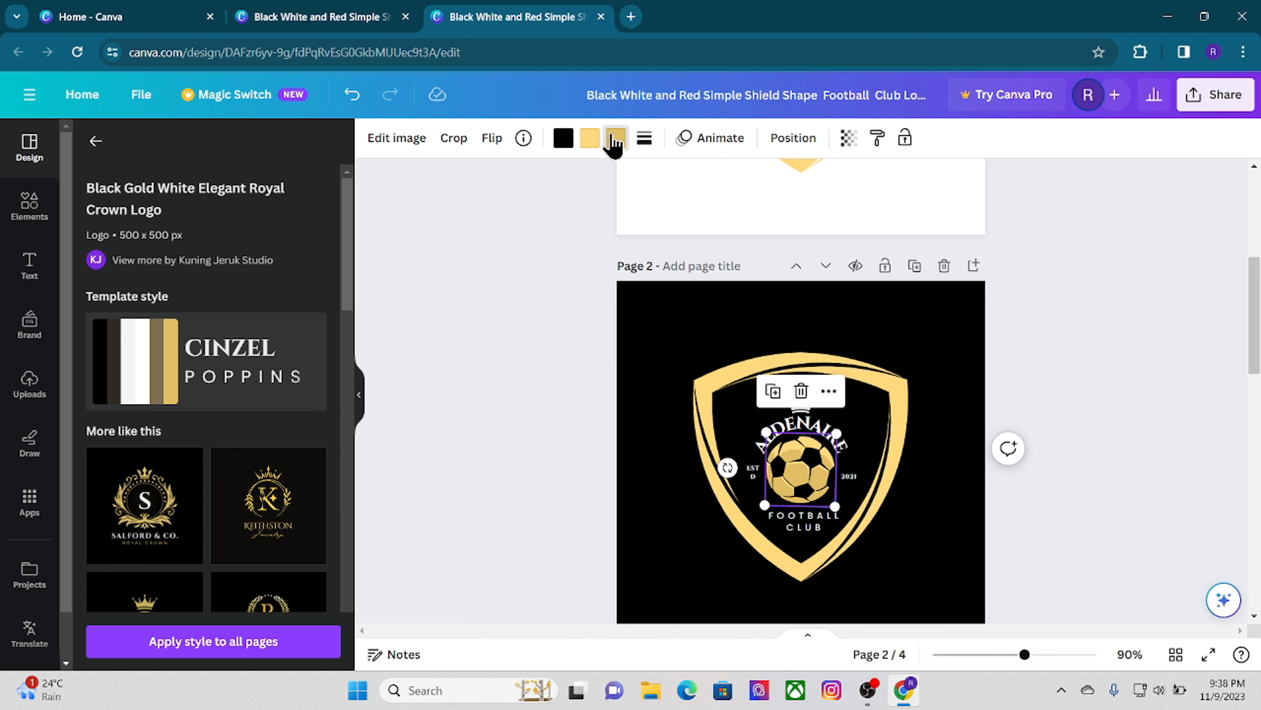
{"action": "left_click", "coordinate": [176, 284]}
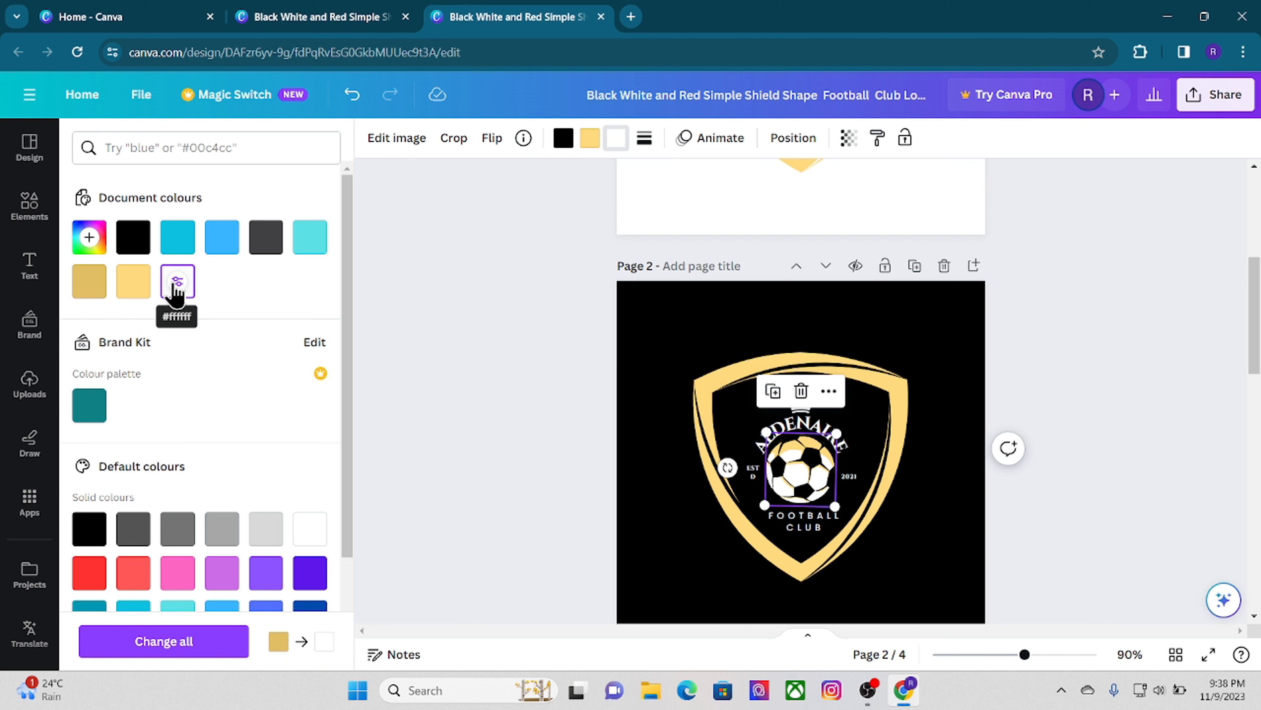
{"action": "left_click", "coordinate": [132, 284]}
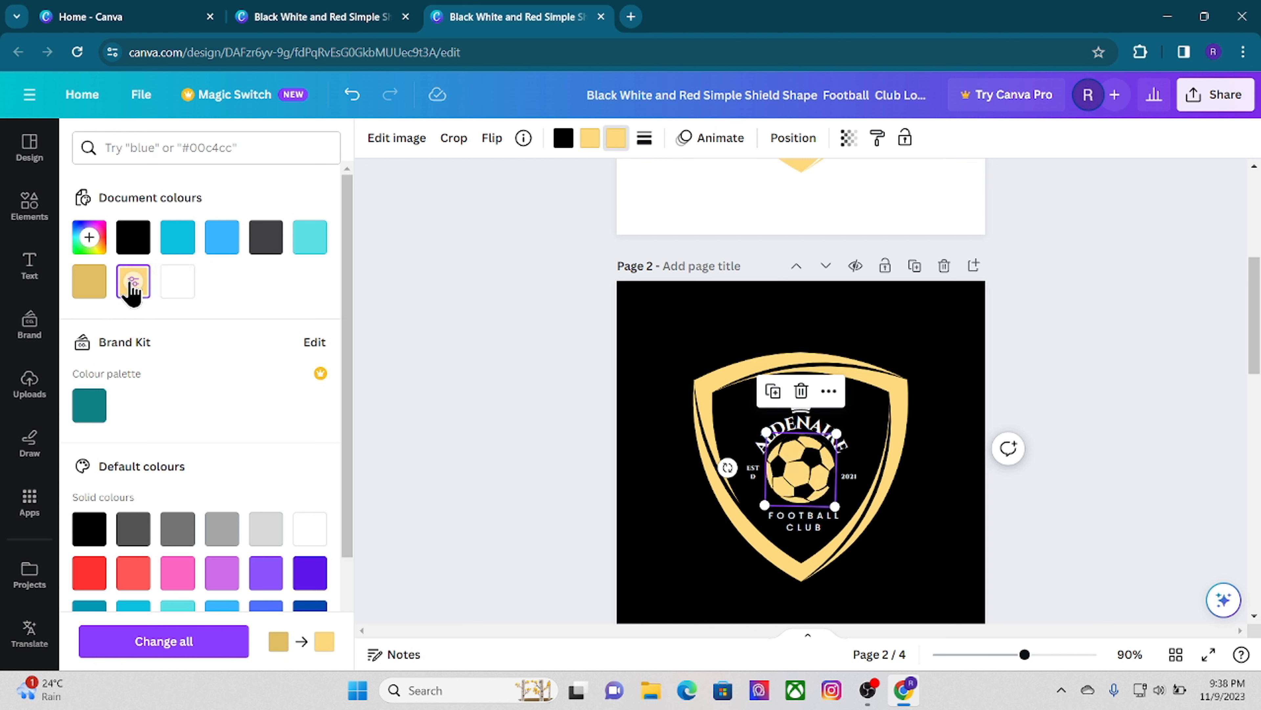
{"action": "left_click", "coordinate": [82, 284]}
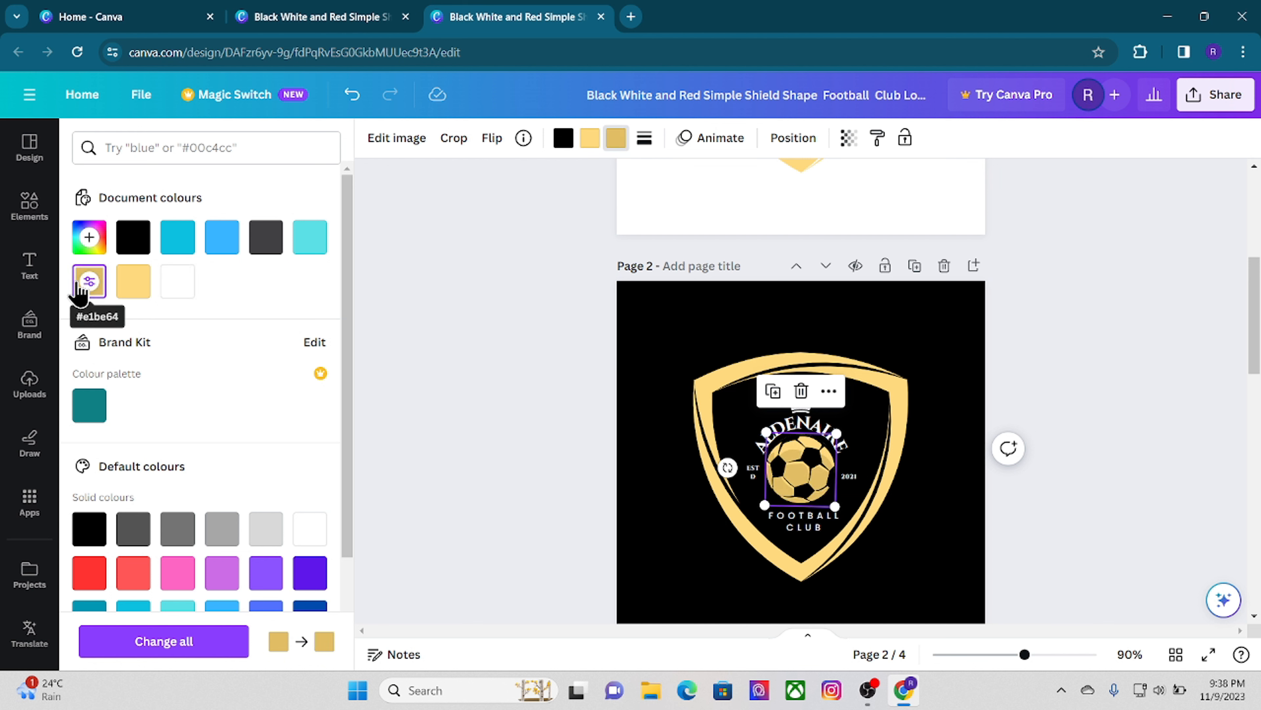
{"action": "left_click", "coordinate": [1113, 451]}
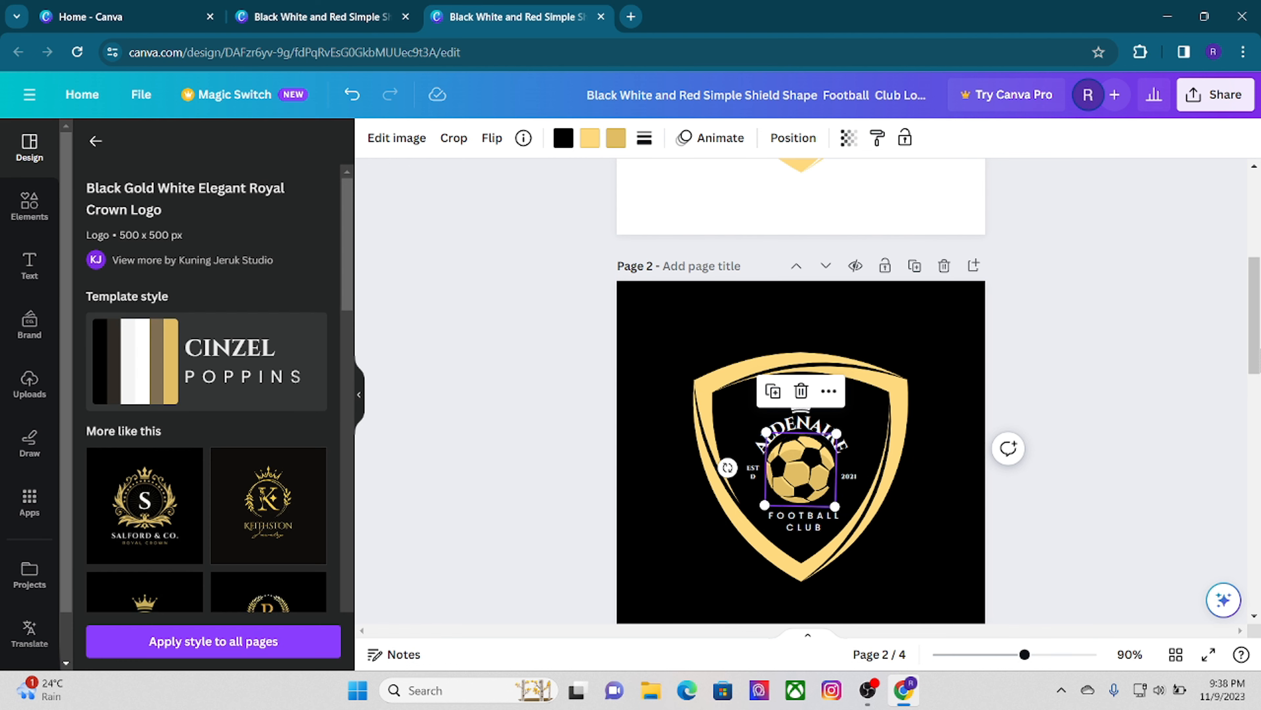
- Recolour the page 2 football, changing its black parts to white and its light gold parts to black
{"action": "mouse_move", "coordinate": [1256, 351]}
{"action": "left_mouse_down"}
{"action": "mouse_move", "coordinate": [1260, 314]}
{"action": "mouse_move", "coordinate": [1260, 347]}
{"action": "mouse_move", "coordinate": [1260, 329]}
{"action": "left_mouse_up"}
{"action": "left_click", "coordinate": [564, 141]}
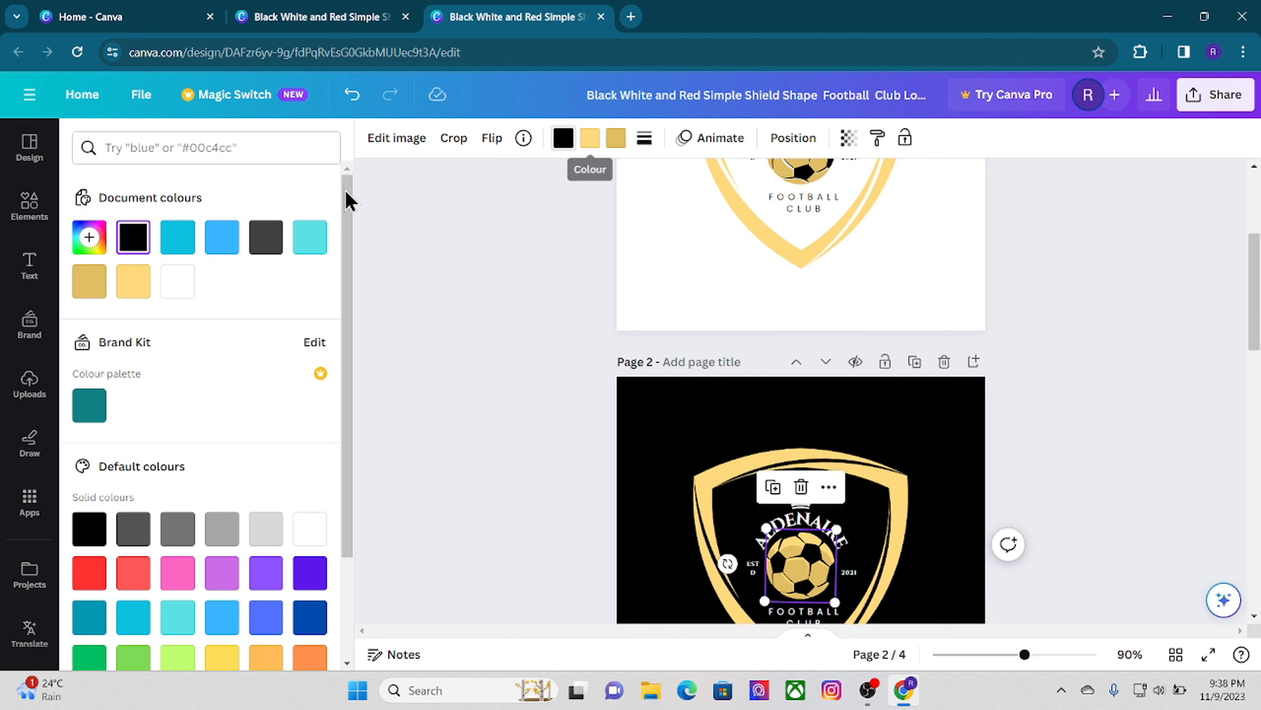
{"action": "left_click", "coordinate": [172, 291]}
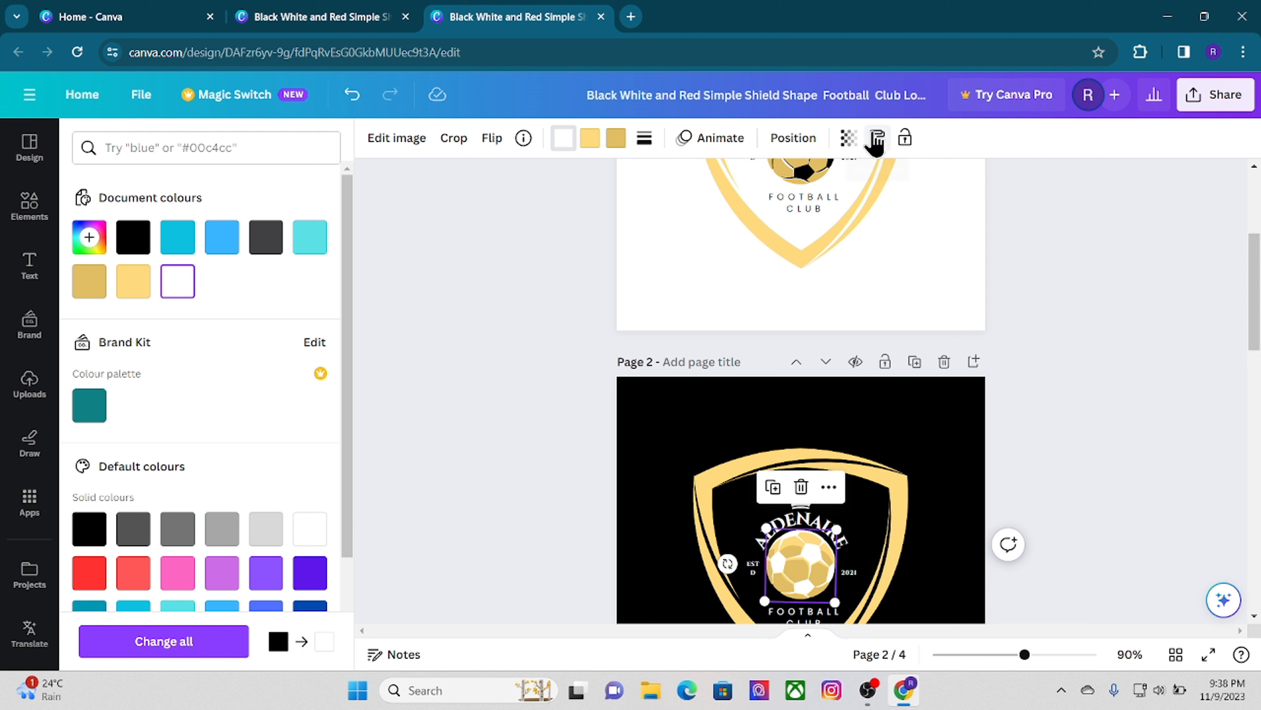
{"action": "scroll", "coordinate": [1092, 393], "scroll_direction": "up", "scroll_amount": 4}
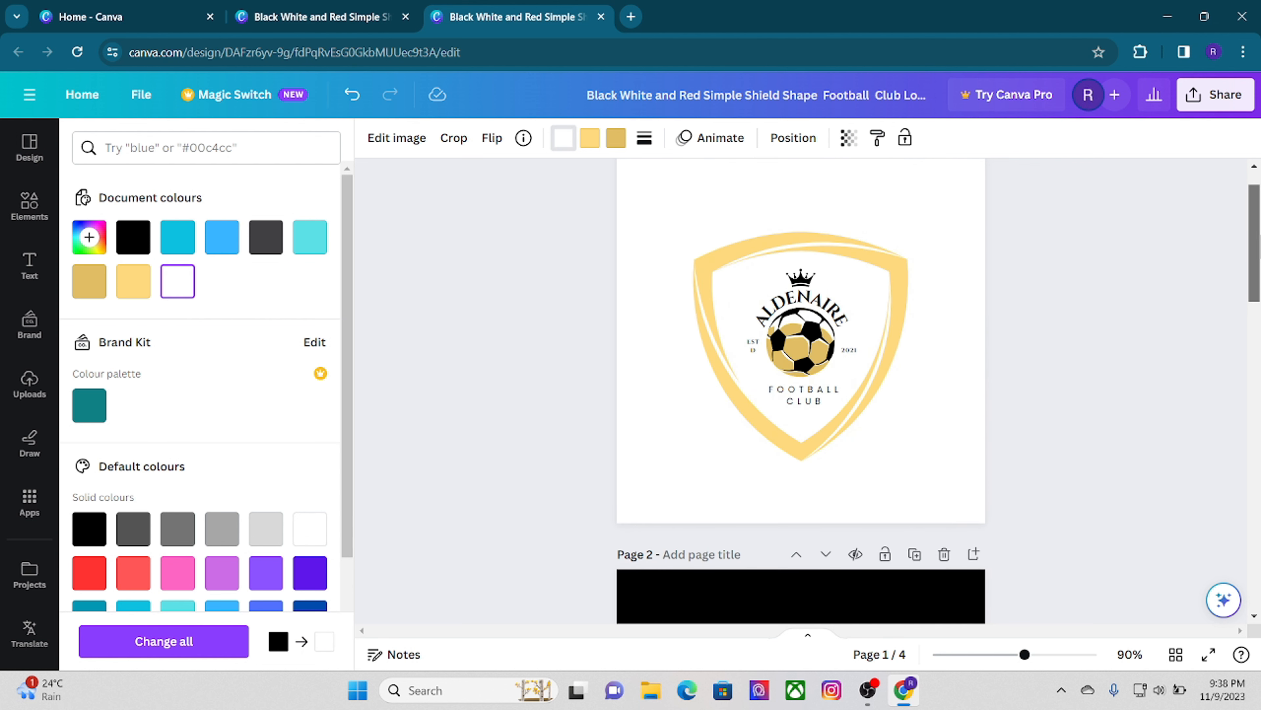
{"action": "scroll", "coordinate": [1093, 392], "scroll_direction": "down", "scroll_amount": 3}
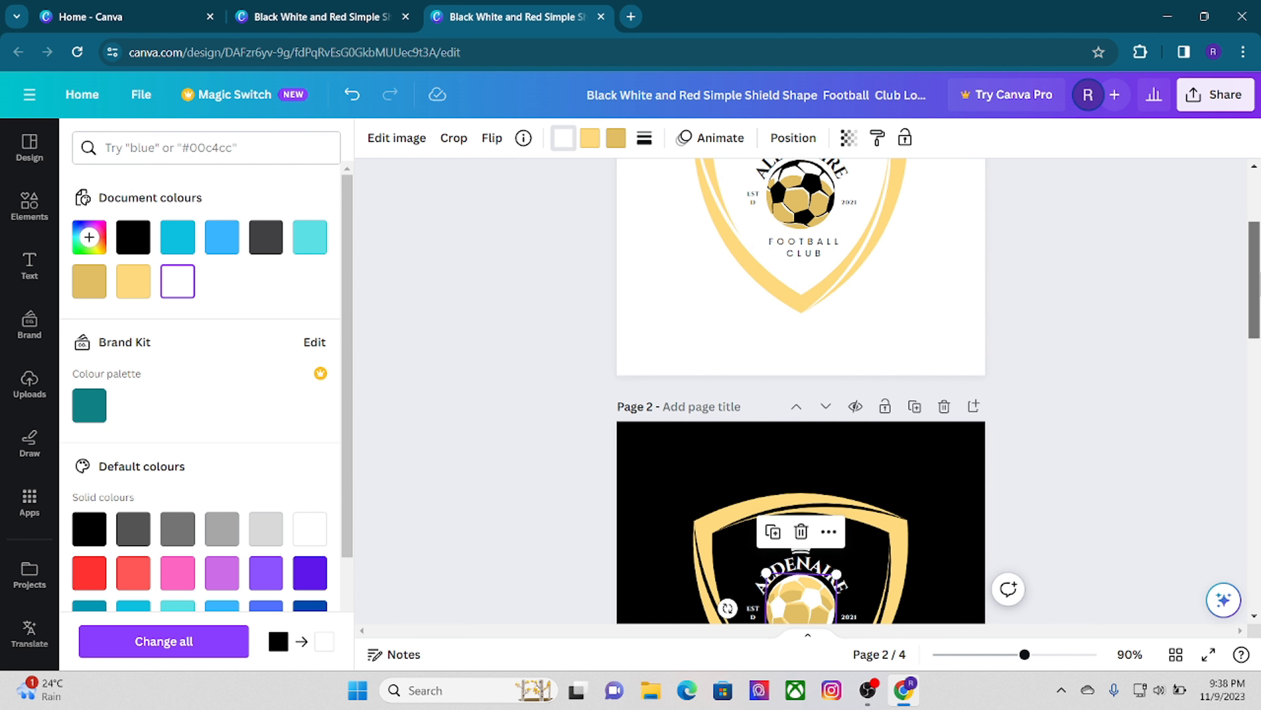
{"action": "left_click", "coordinate": [589, 139]}
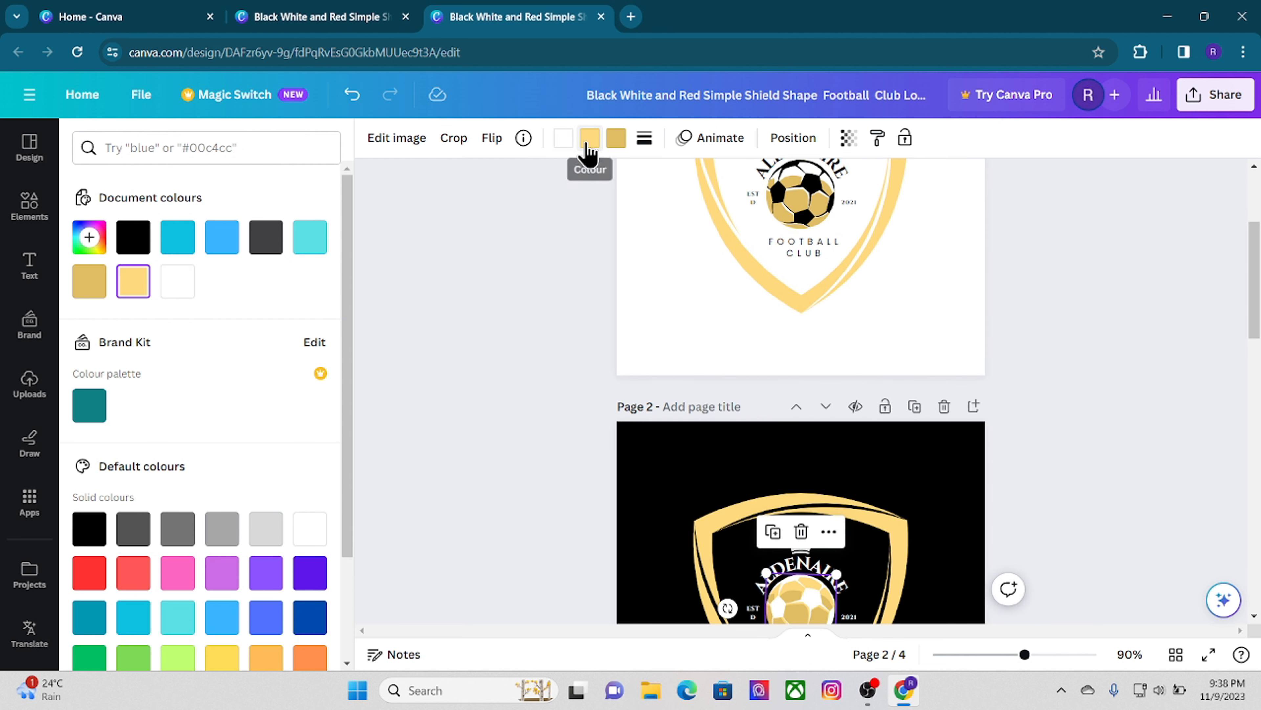
{"action": "left_click", "coordinate": [178, 282]}
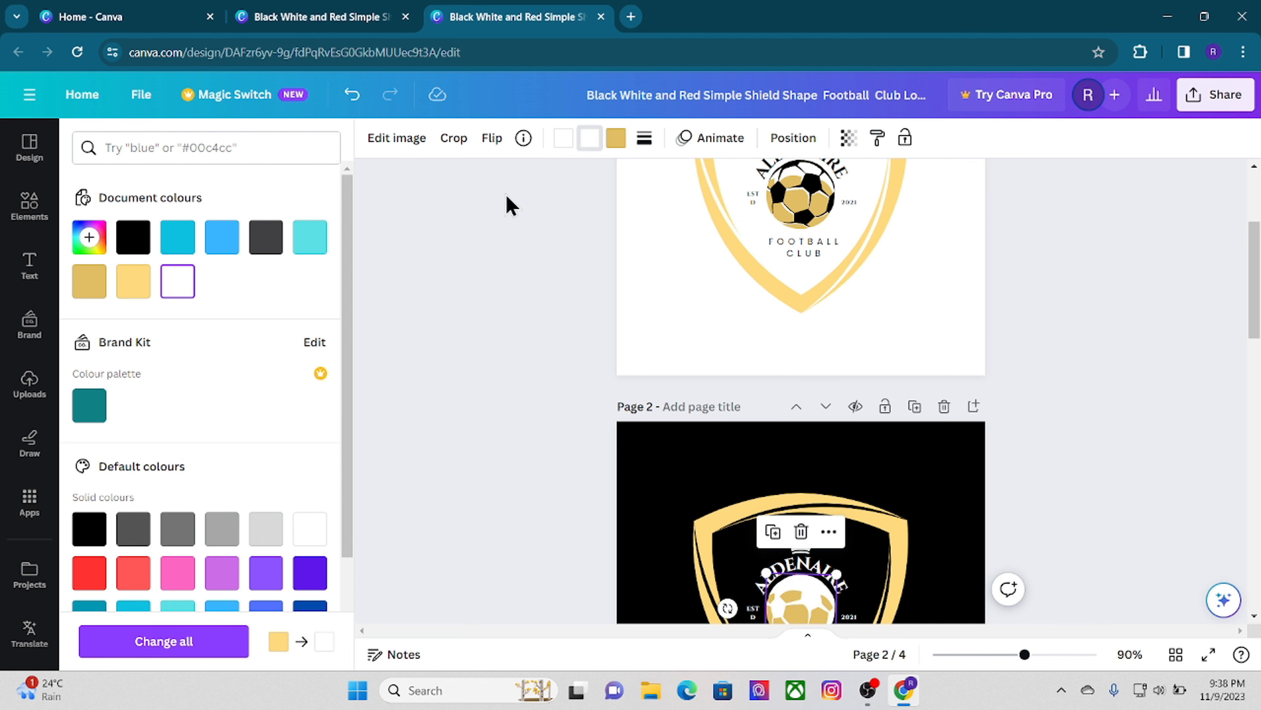
{"action": "left_click", "coordinate": [134, 244]}
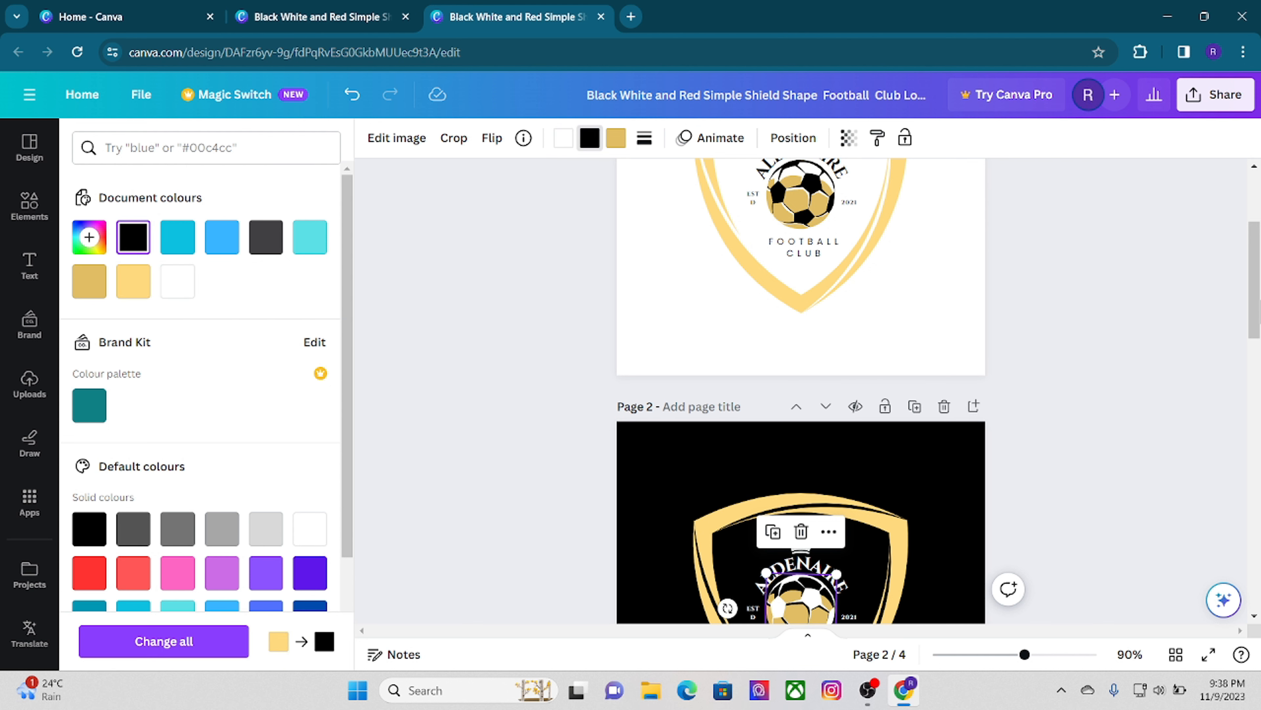
{"action": "scroll", "coordinate": [800, 392], "scroll_direction": "down", "scroll_amount": 2}
{"action": "scroll", "coordinate": [801, 393], "scroll_direction": "up", "scroll_amount": 5}
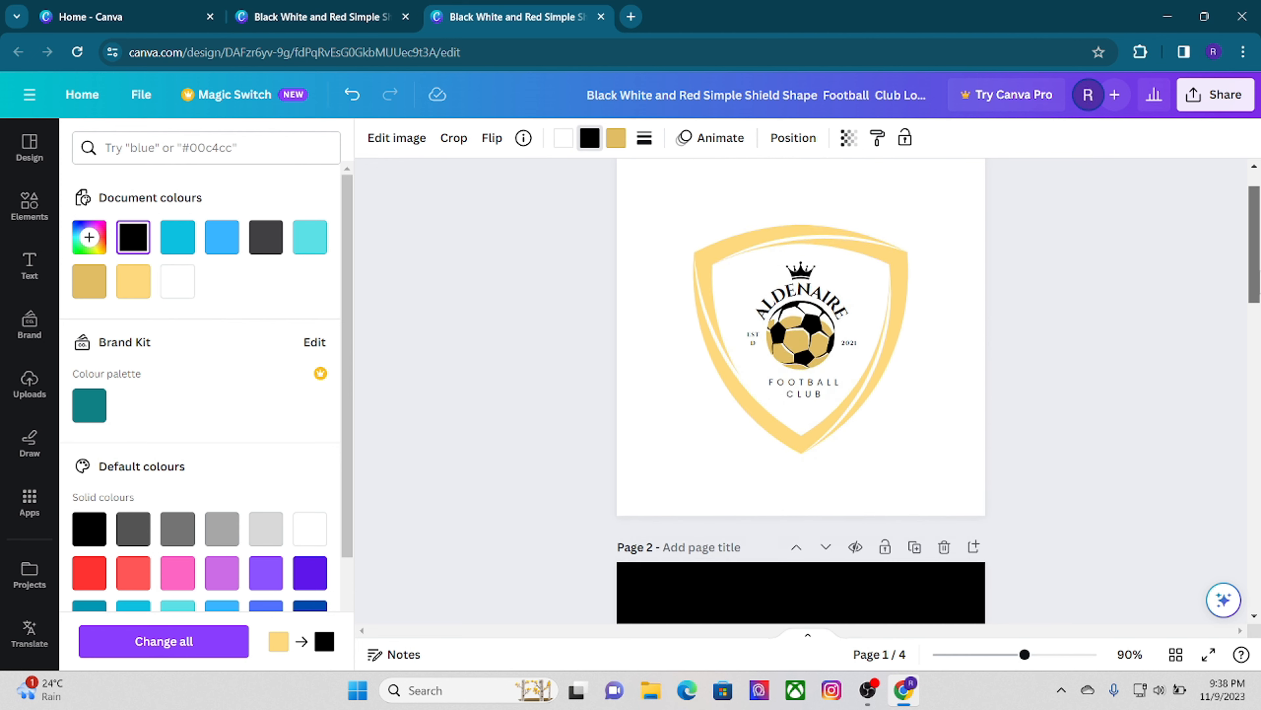
{"action": "left_click_drag", "start_coordinate": [1258, 273], "coordinate": [1259, 327]}
{"action": "left_click", "coordinate": [1139, 354]}
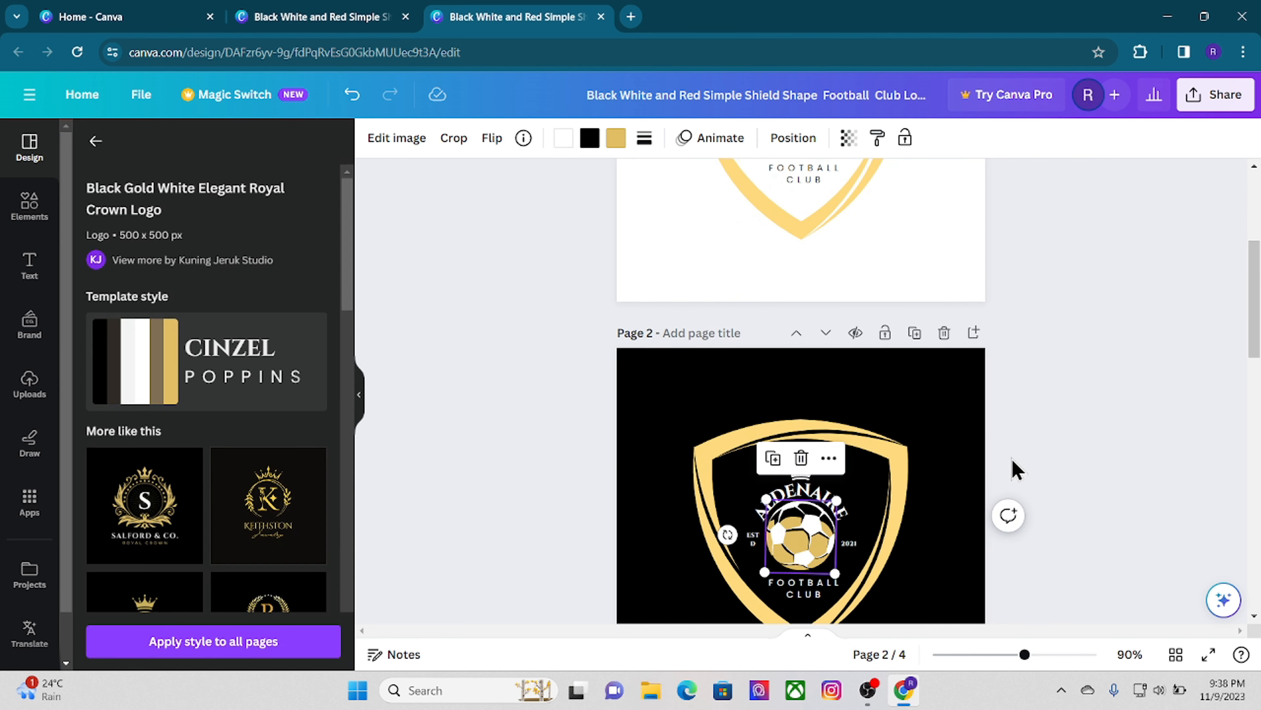
{"action": "left_click", "coordinate": [952, 490]}
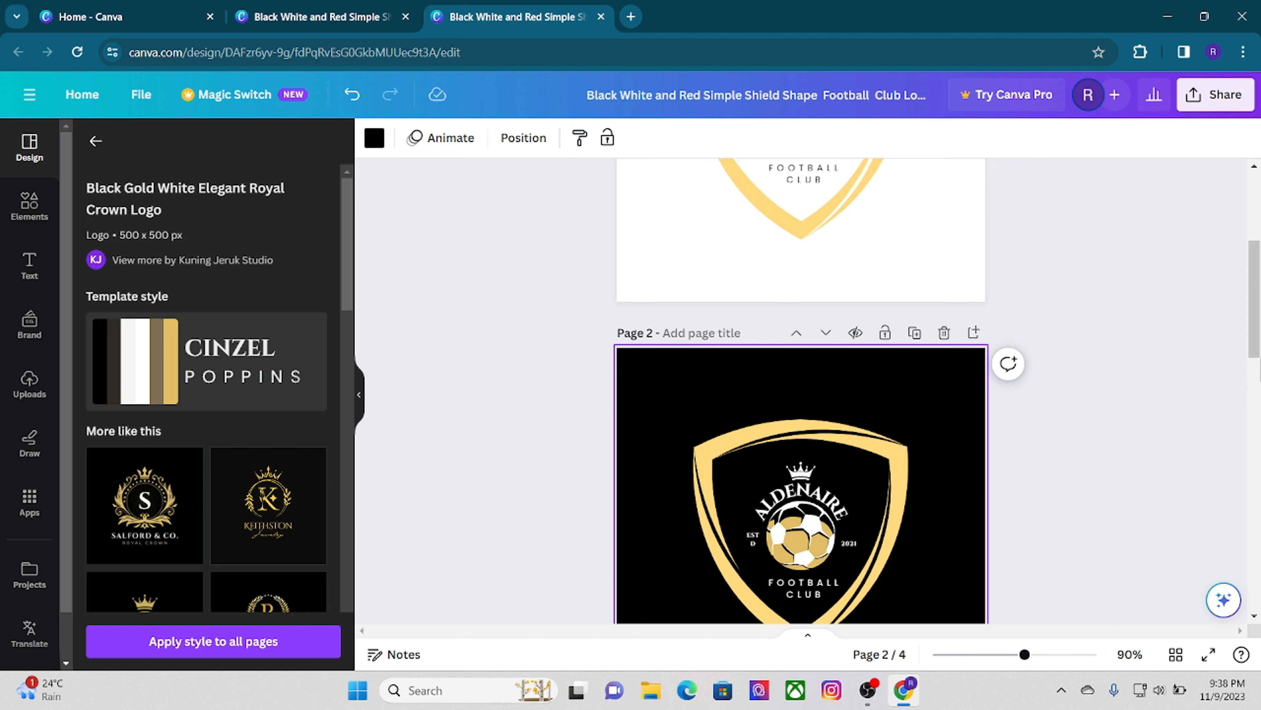
- Review the logo variations across the pages, examining the crown on page 2 and the curved club name on page 4
{"action": "scroll", "coordinate": [801, 392], "scroll_direction": "down", "scroll_amount": 3}
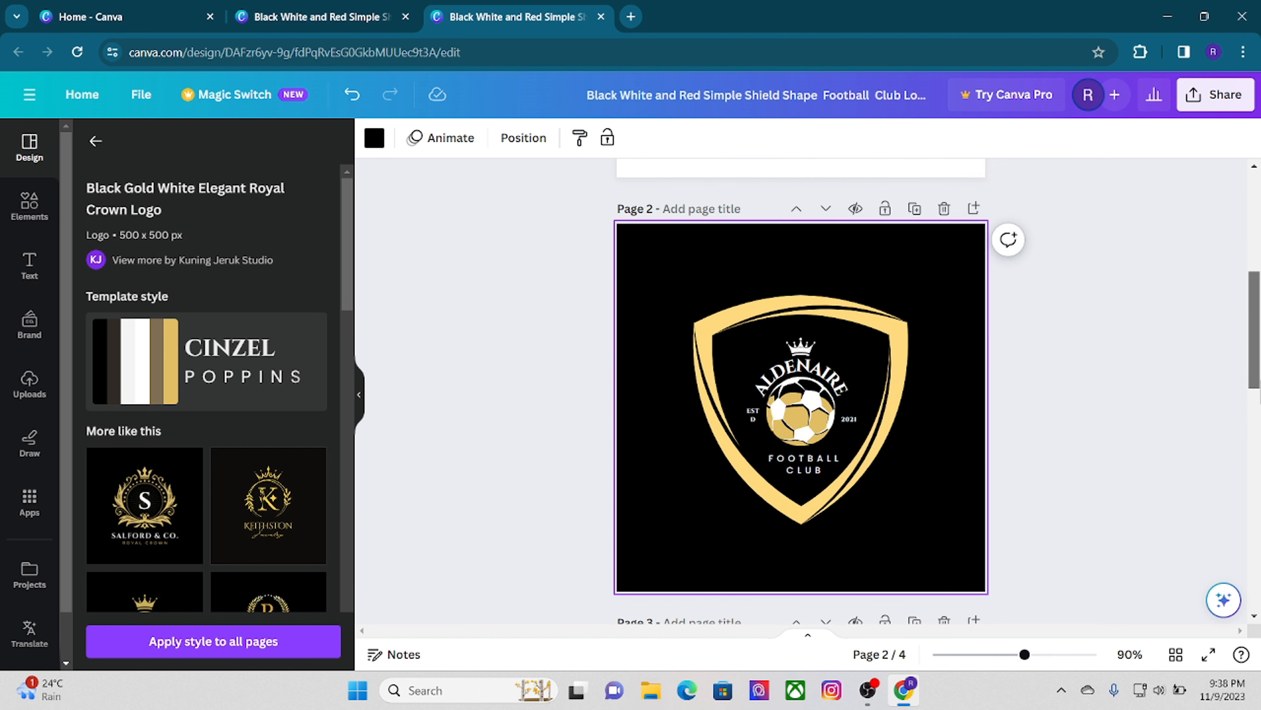
{"action": "scroll", "coordinate": [800, 393], "scroll_direction": "up", "scroll_amount": 6}
{"action": "scroll", "coordinate": [801, 392], "scroll_direction": "down", "scroll_amount": 5}
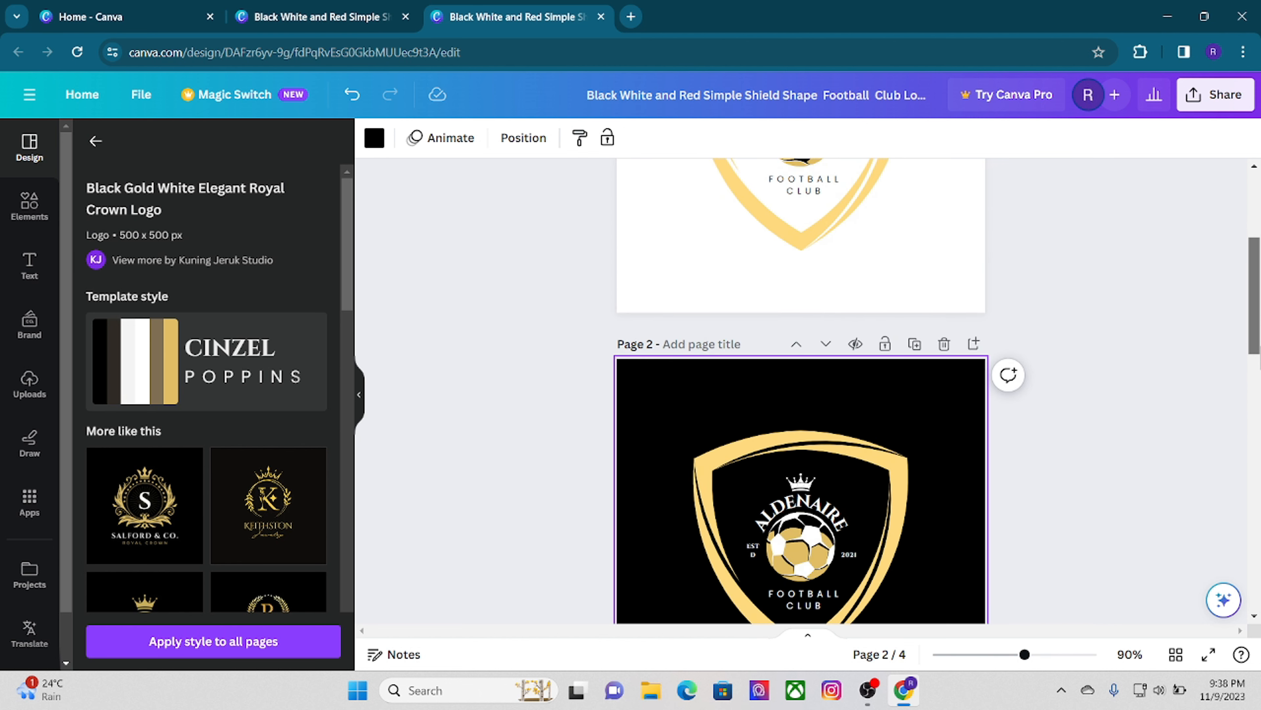
{"action": "scroll", "coordinate": [817, 283], "scroll_direction": "down", "scroll_amount": 4}
{"action": "scroll", "coordinate": [817, 283], "scroll_direction": "up", "scroll_amount": 1}
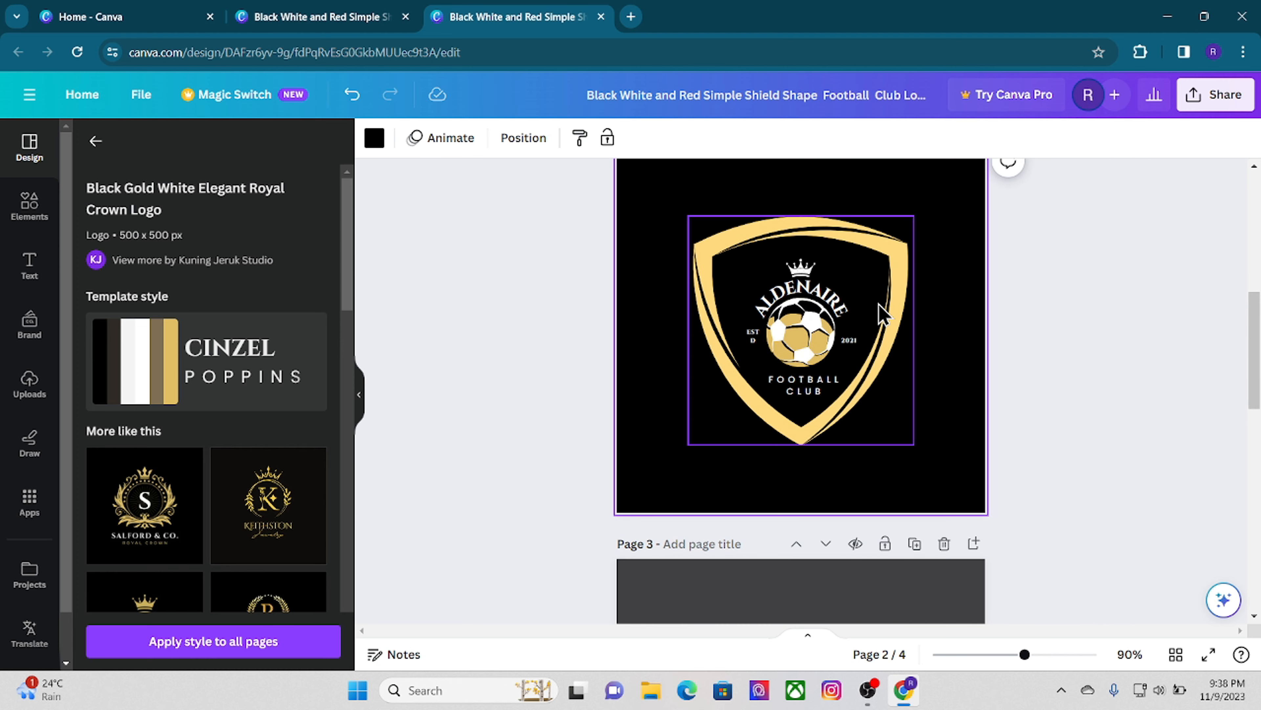
{"action": "left_click", "coordinate": [814, 274]}
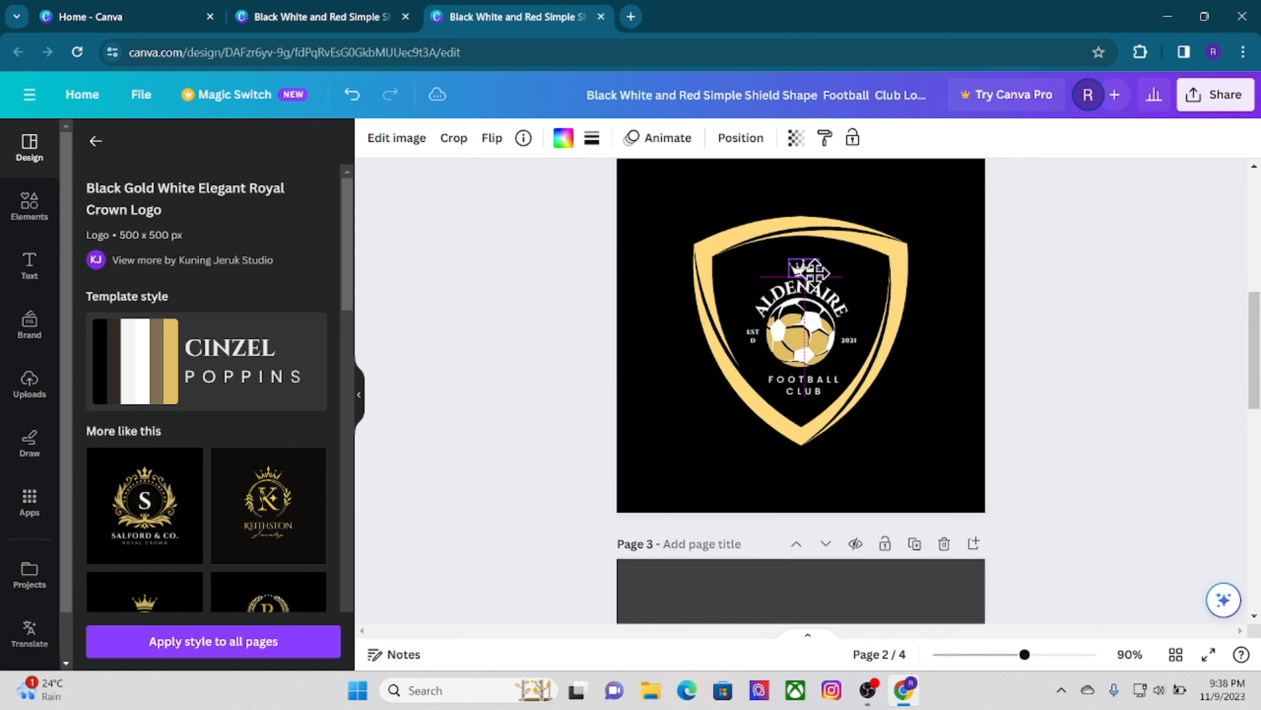
{"action": "left_click", "coordinate": [1248, 348]}
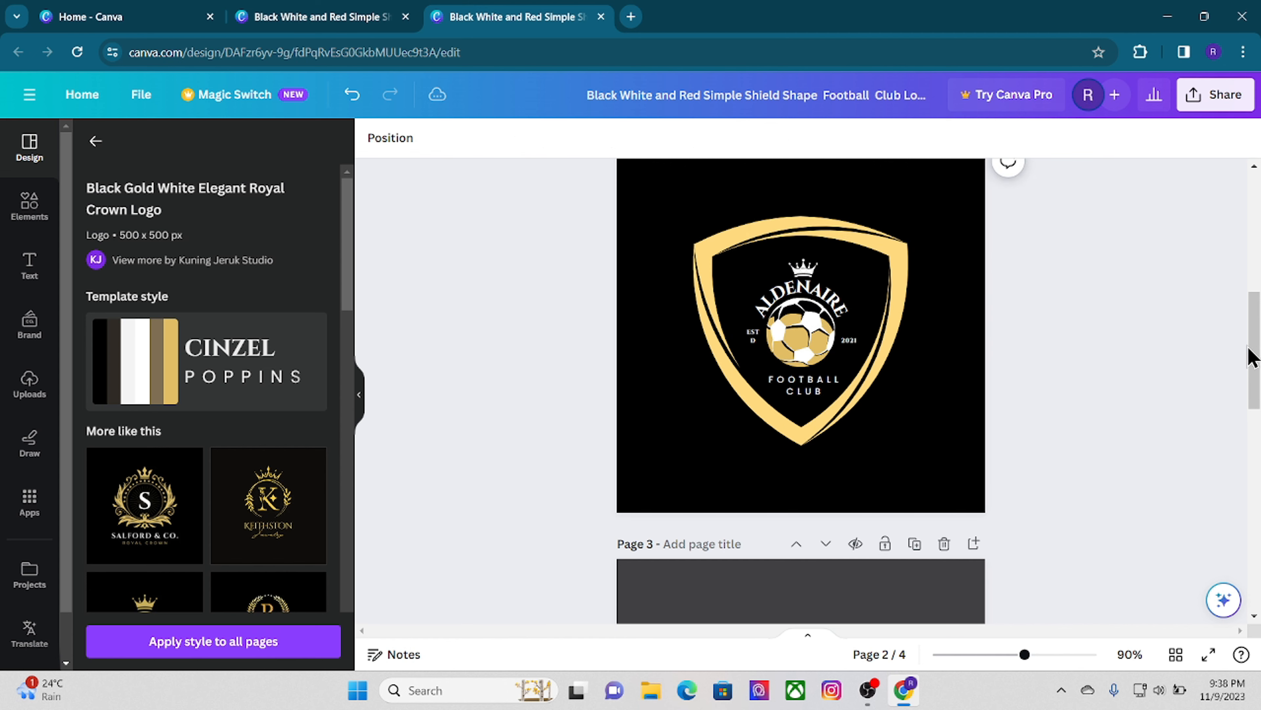
{"action": "left_click_drag", "start_coordinate": [1259, 349], "coordinate": [1256, 516]}
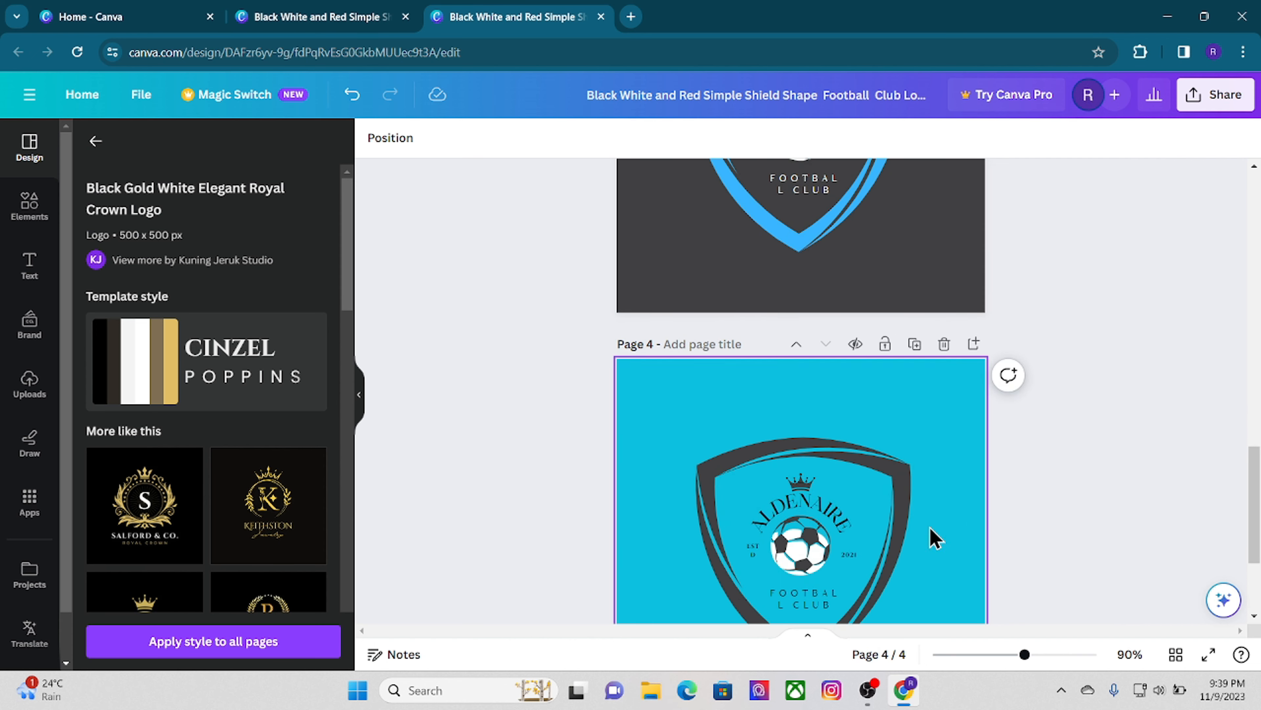
{"action": "left_click", "coordinate": [839, 526]}
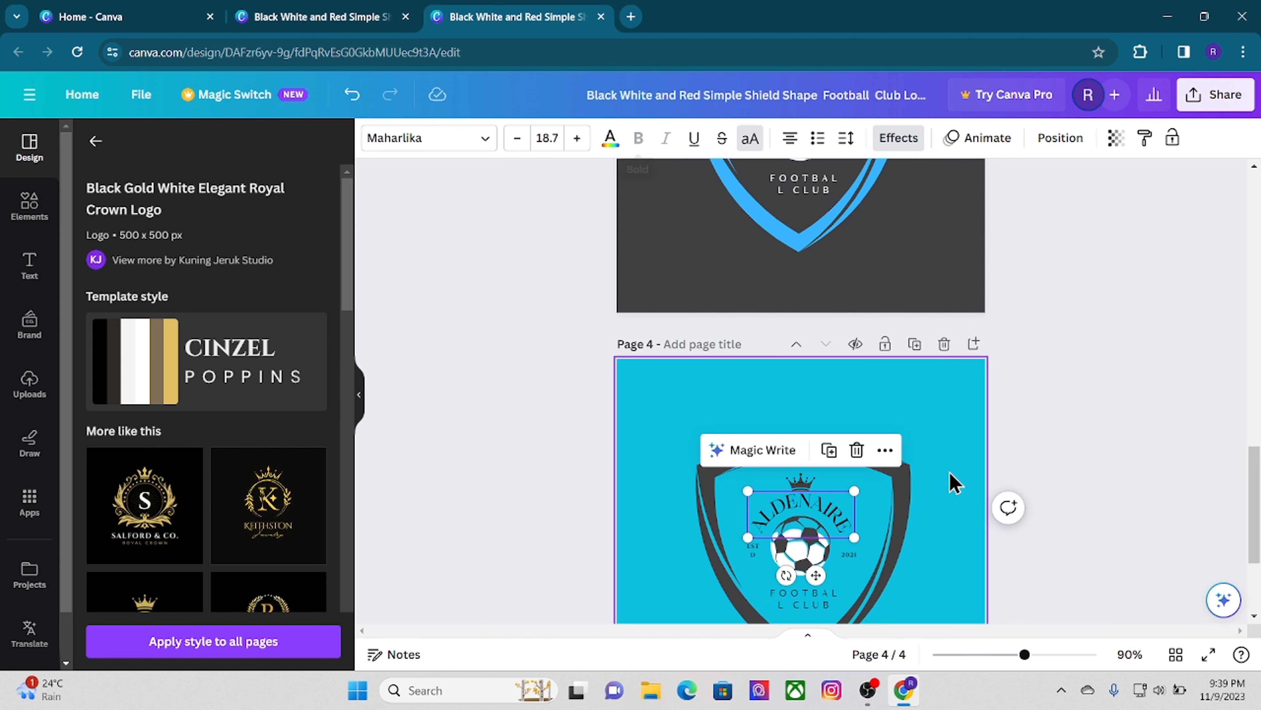
{"action": "left_click", "coordinate": [1212, 520]}
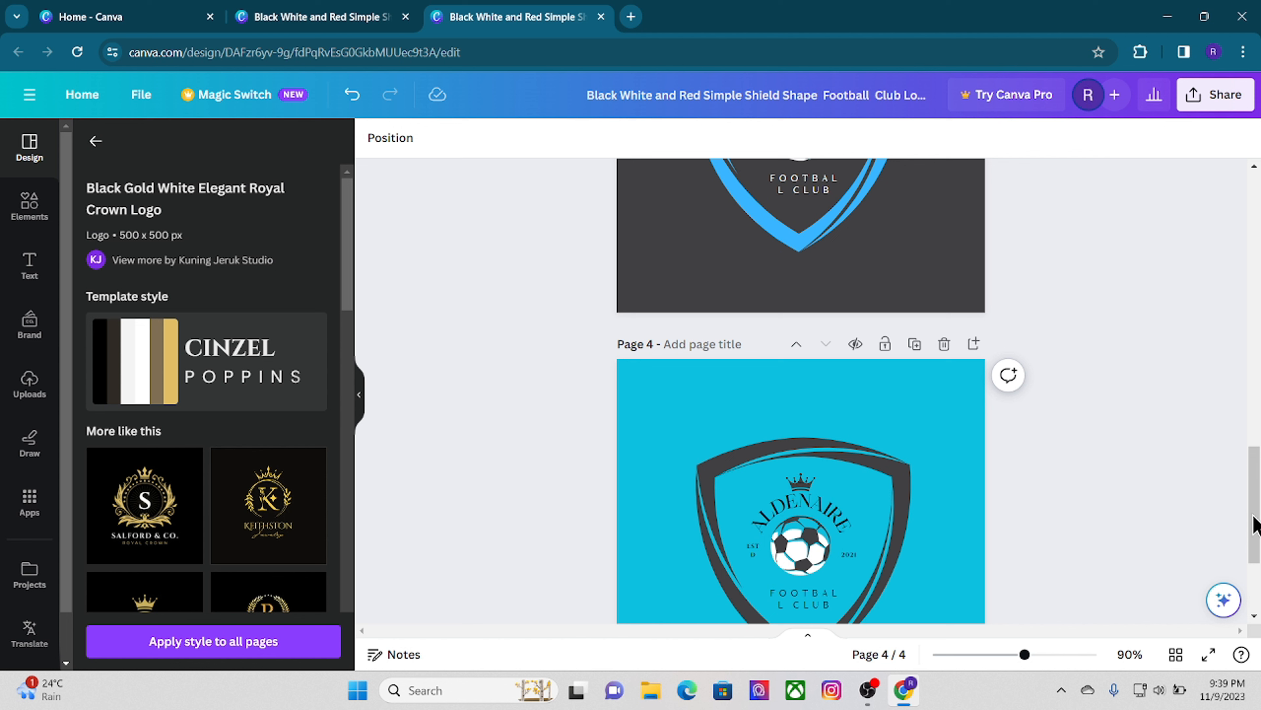
{"action": "left_click_drag", "start_coordinate": [1022, 654], "coordinate": [956, 666]}
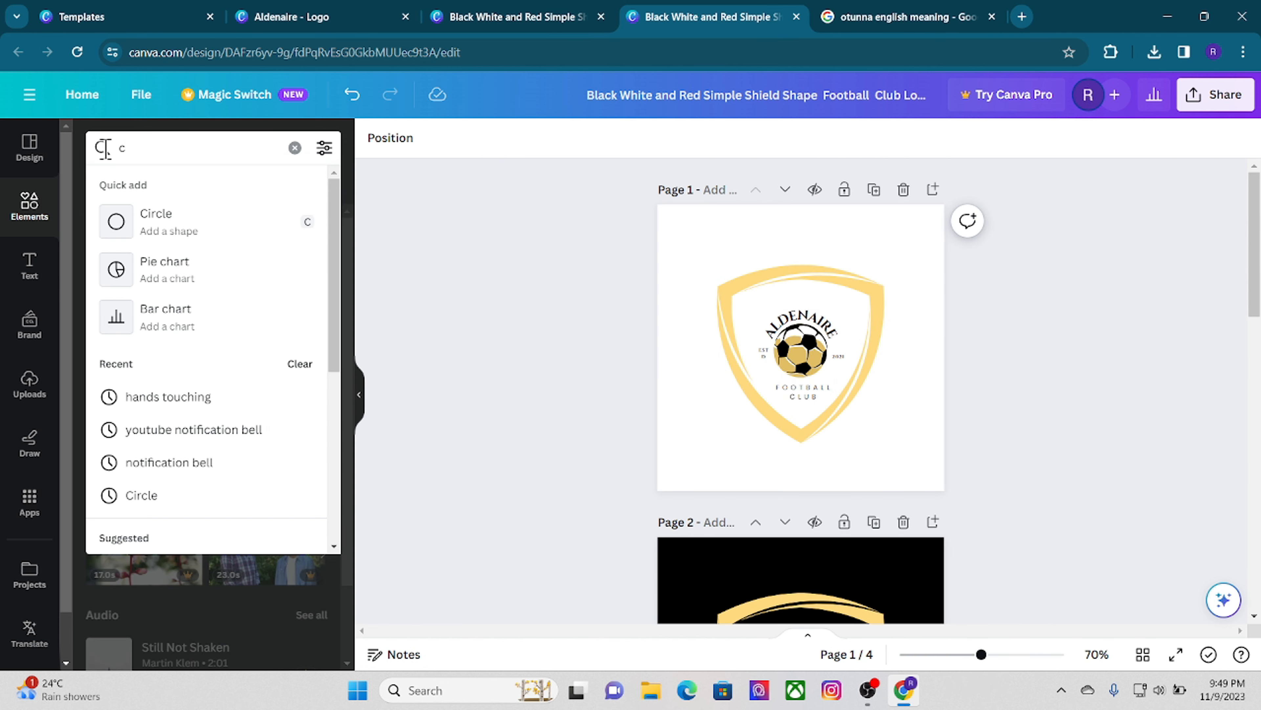
- Search the elements for crown and King crown graphics, and place a small black crown above the curved ALDENAIRE text on page 1
{"action": "type", "text": "ro"}
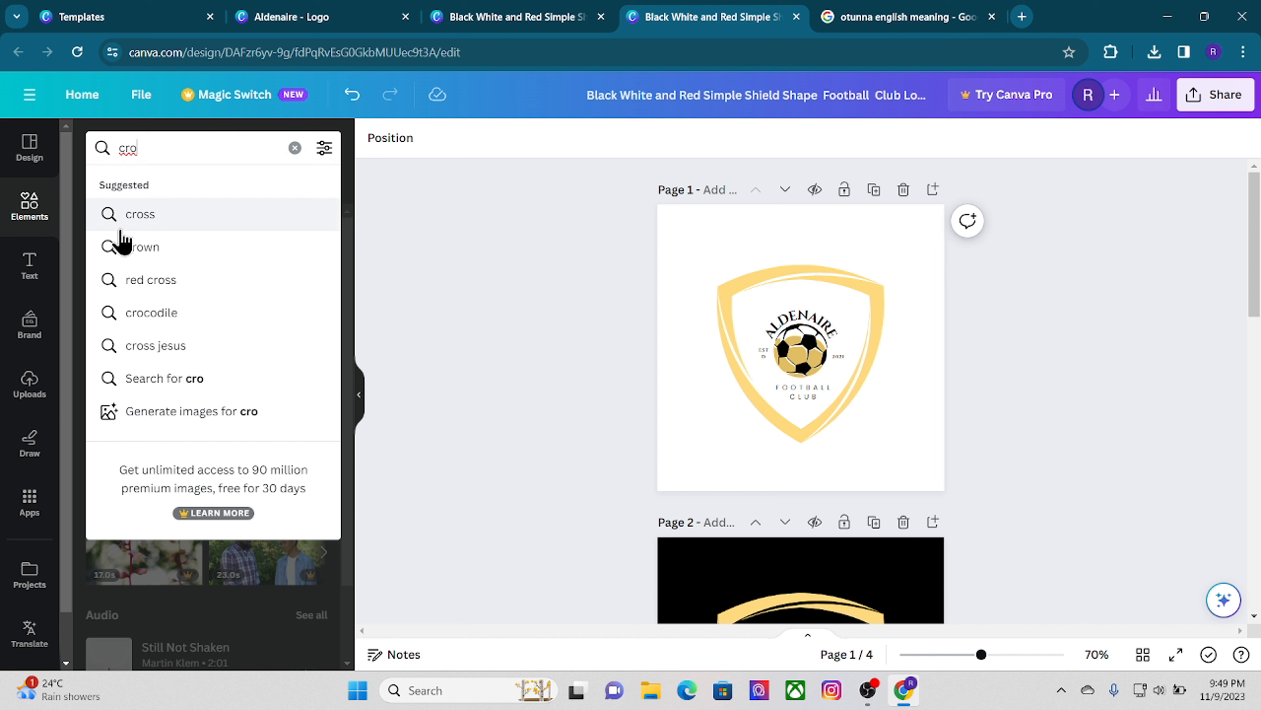
{"action": "left_click", "coordinate": [130, 248]}
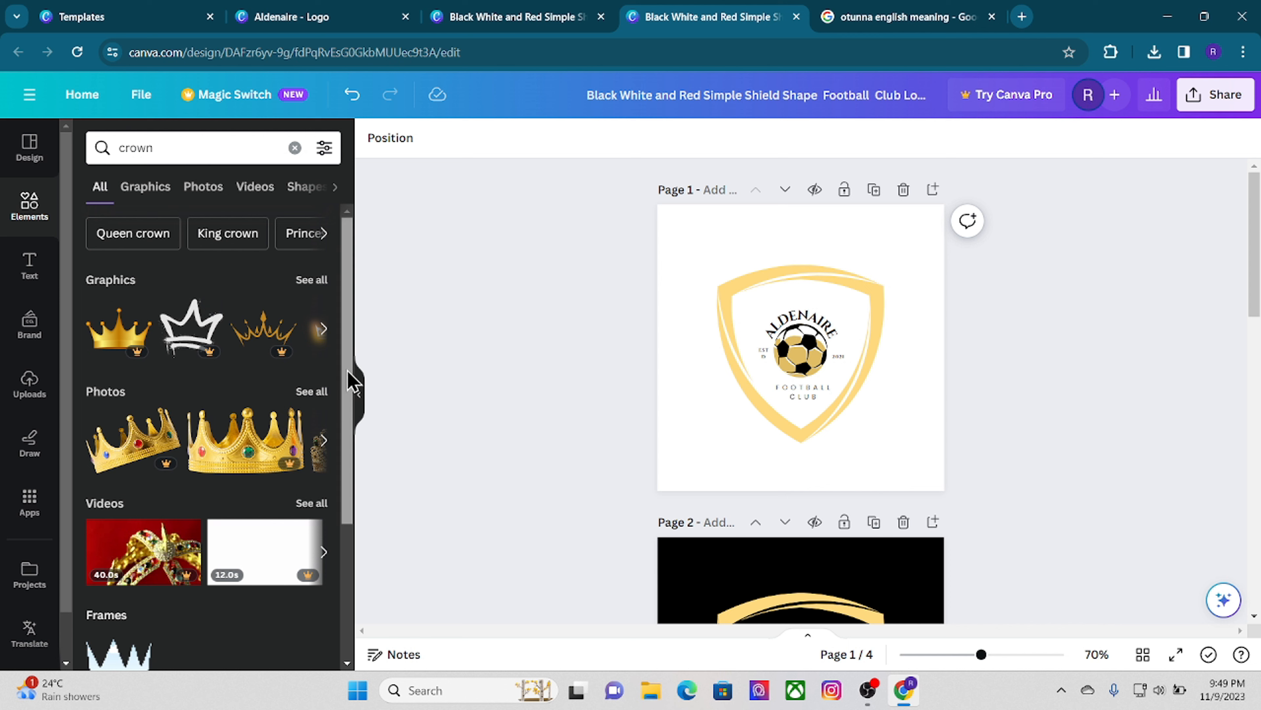
{"action": "left_click_drag", "start_coordinate": [349, 375], "coordinate": [347, 604]}
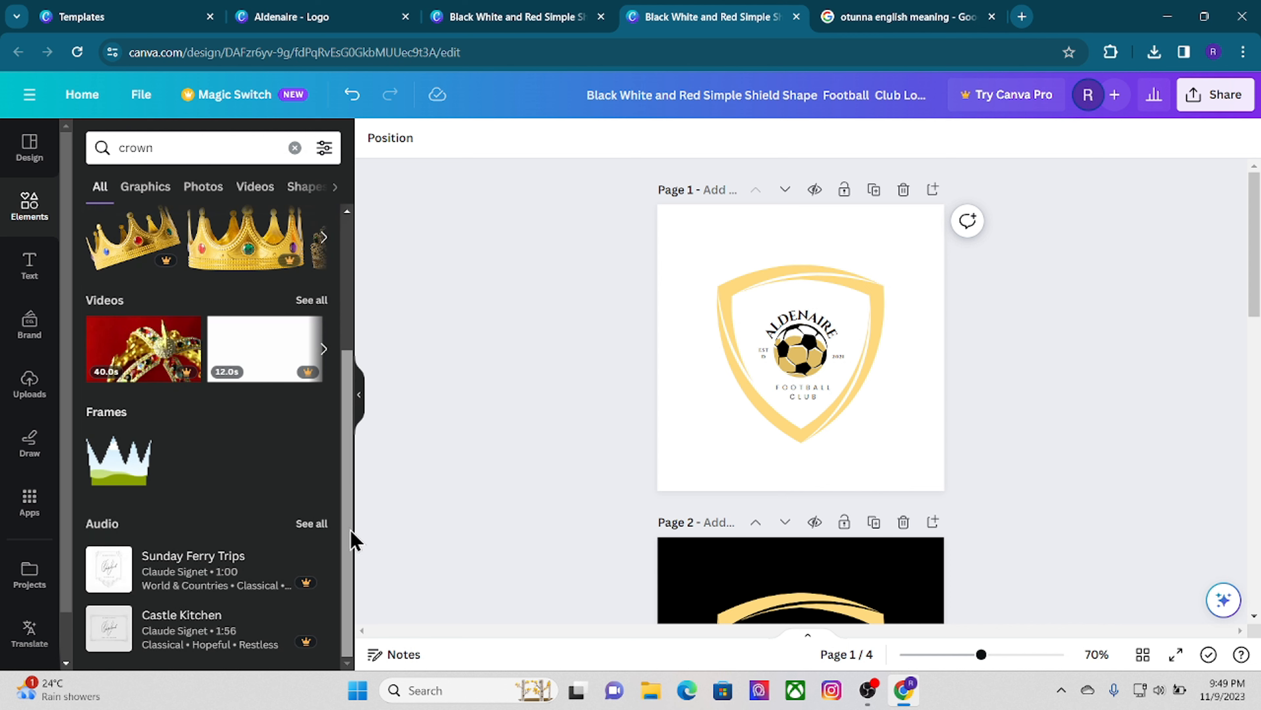
{"action": "left_click_drag", "start_coordinate": [351, 531], "coordinate": [354, 475]}
{"action": "left_click", "coordinate": [323, 329]}
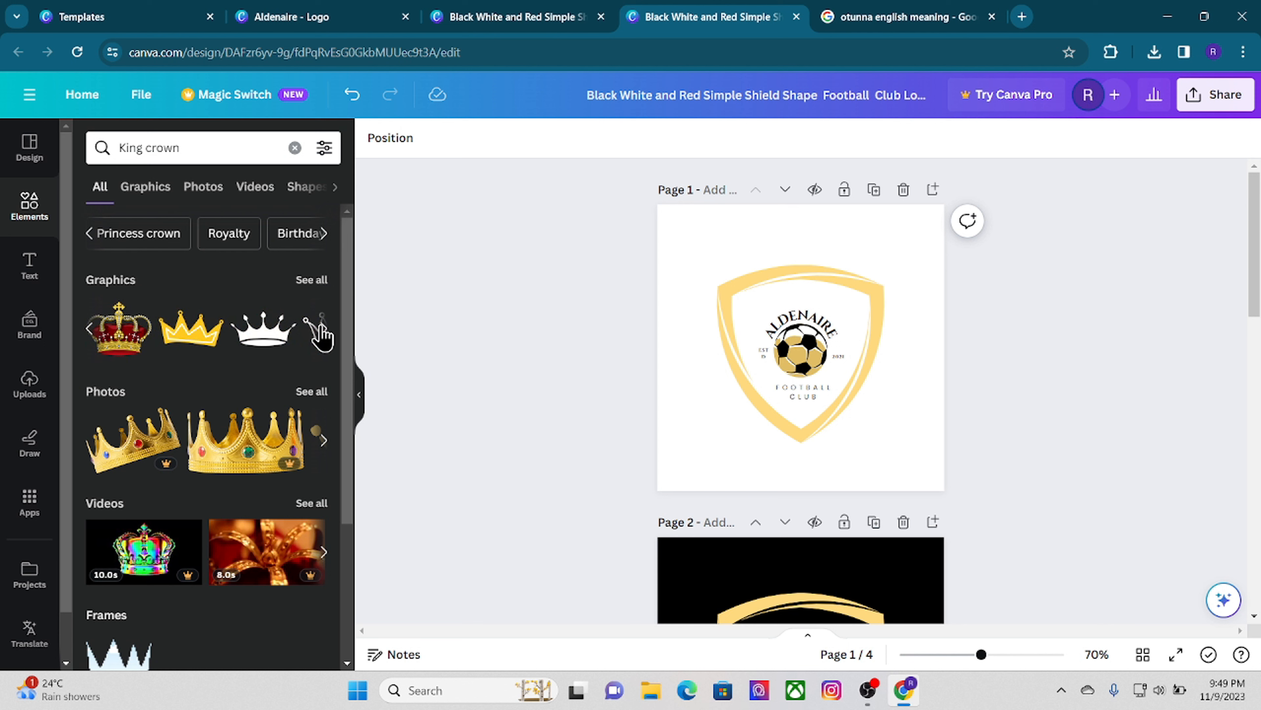
{"action": "left_click_drag", "start_coordinate": [287, 343], "coordinate": [804, 298]}
{"action": "left_click_drag", "start_coordinate": [862, 338], "coordinate": [800, 302]}
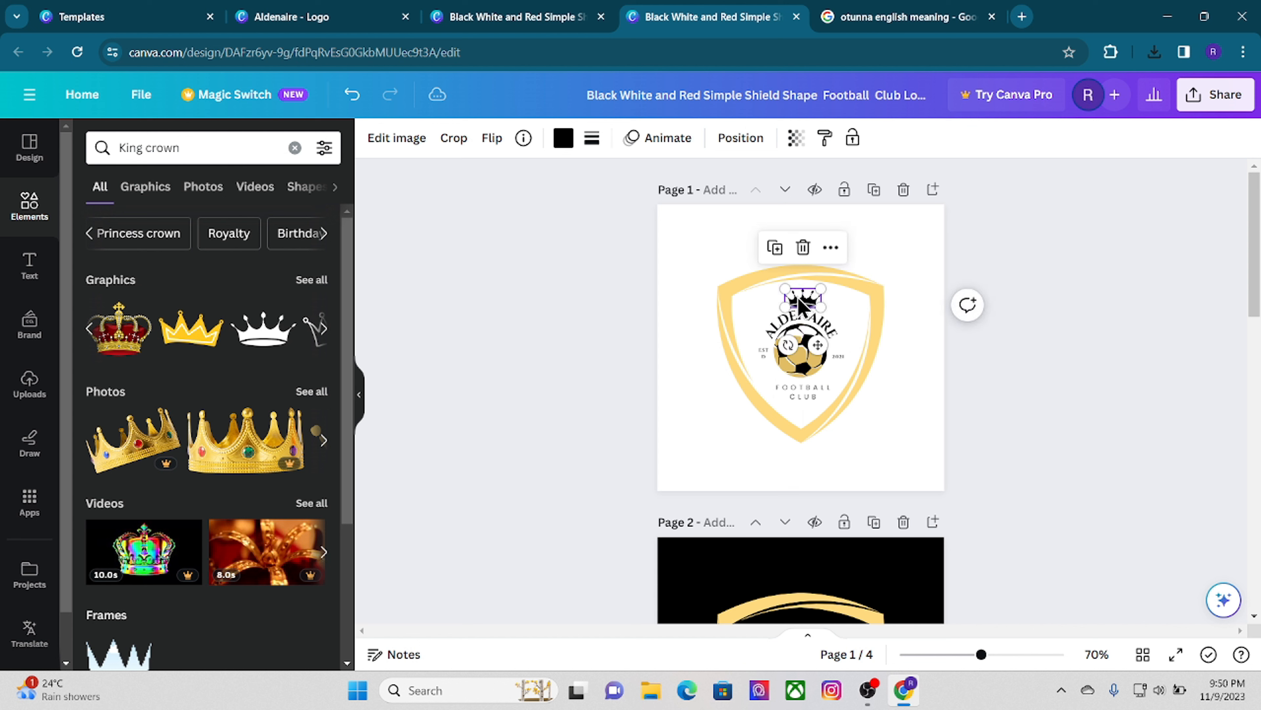
- Place copies of the black crown above the curved ALDENAIRE text on pages 2, 3 and 4
{"action": "scroll", "coordinate": [900, 197], "scroll_direction": "down", "scroll_amount": 3}
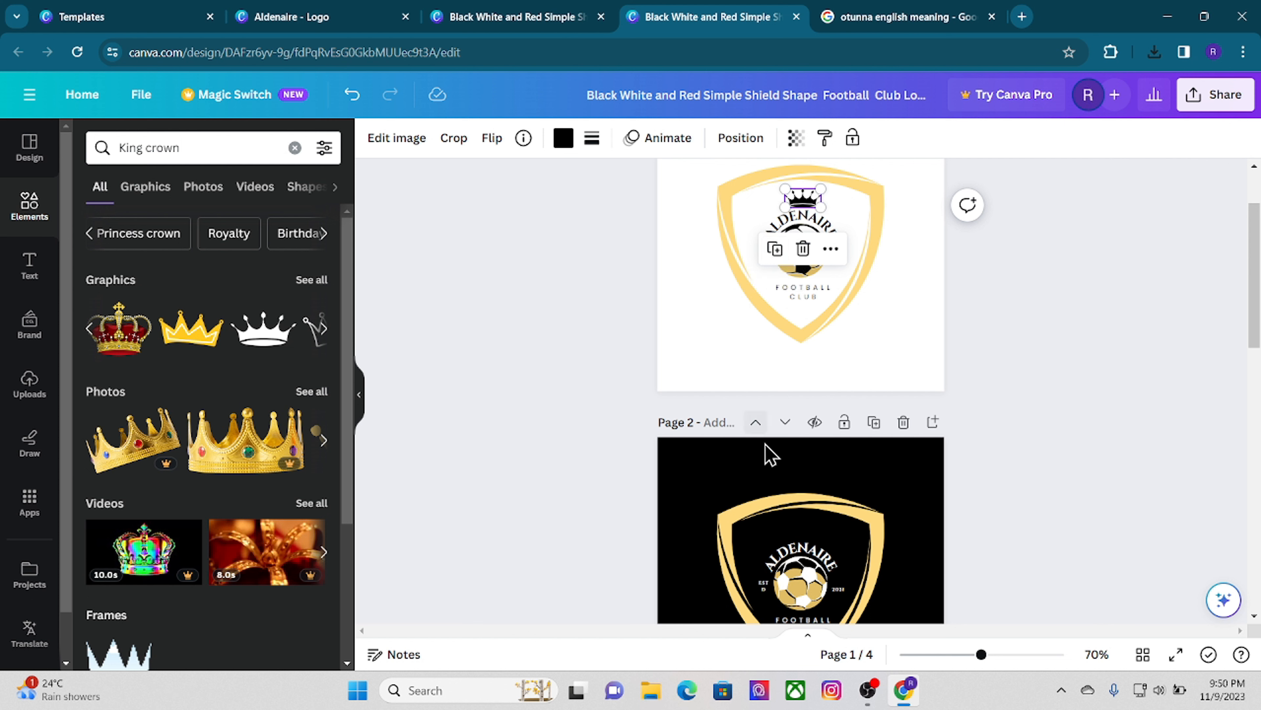
{"action": "left_click", "coordinate": [794, 527]}
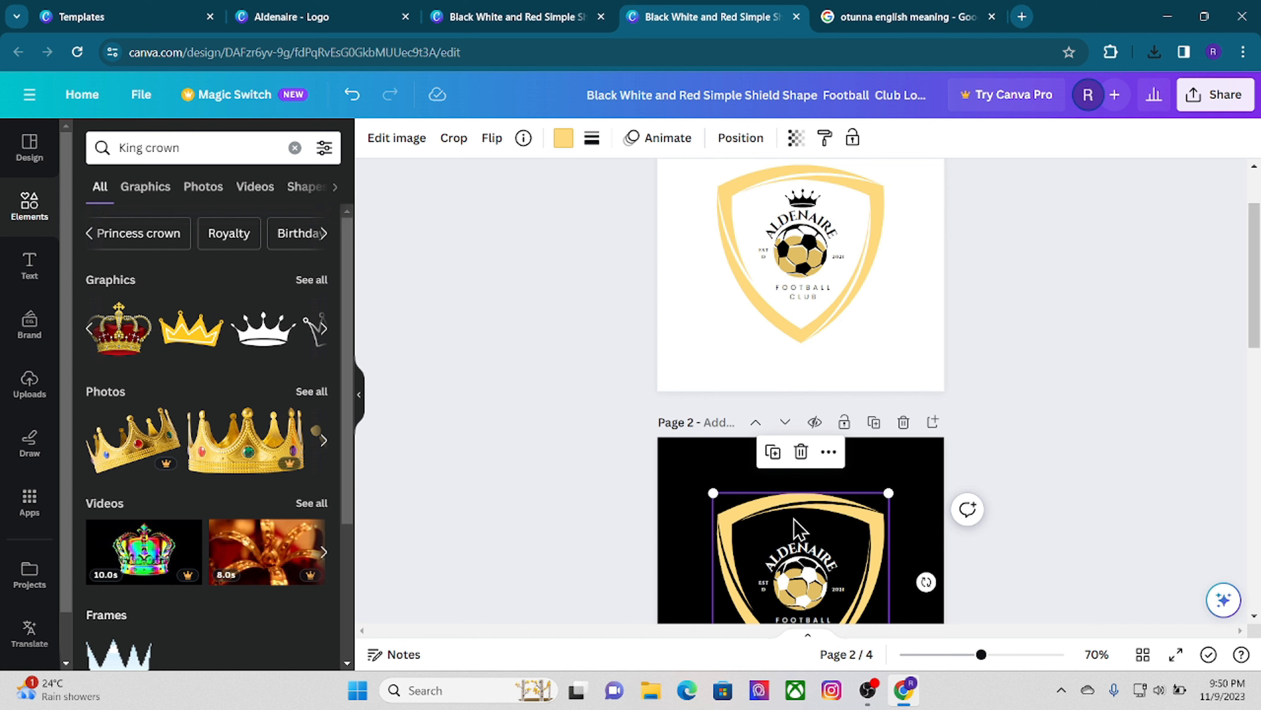
{"action": "left_click", "coordinate": [797, 528]}
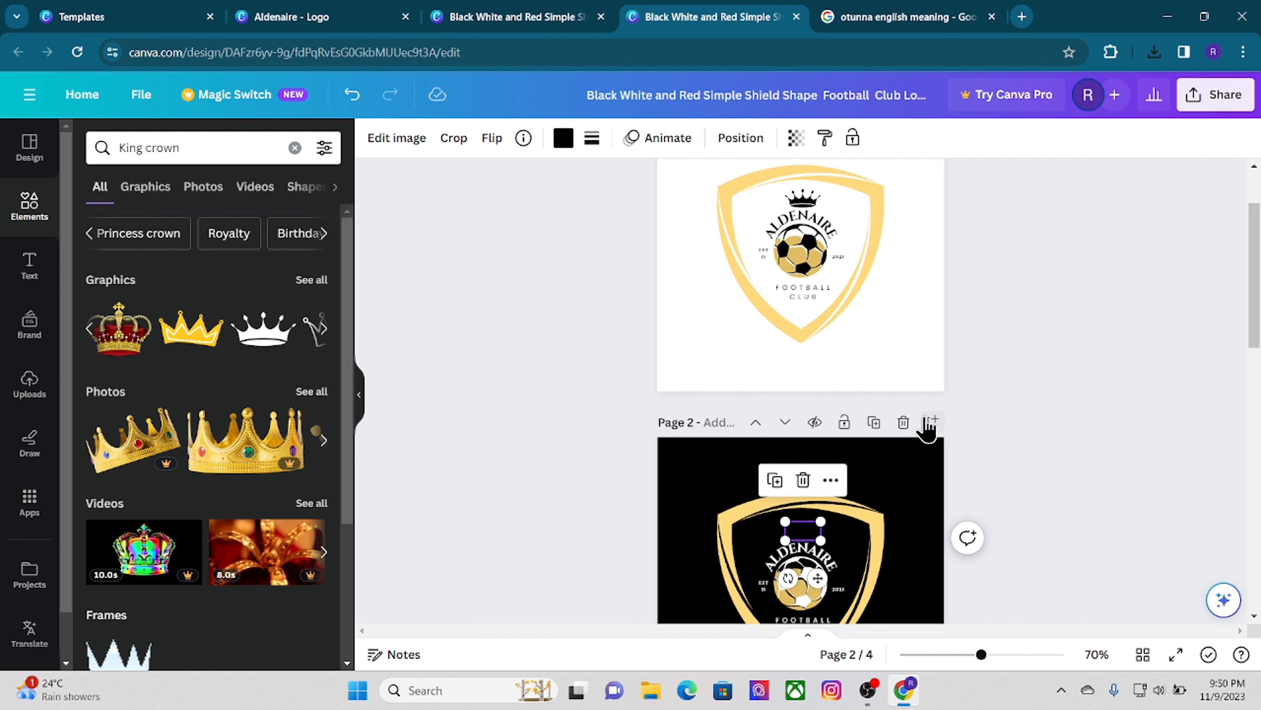
{"action": "scroll", "coordinate": [800, 398], "scroll_direction": "down", "scroll_amount": 8}
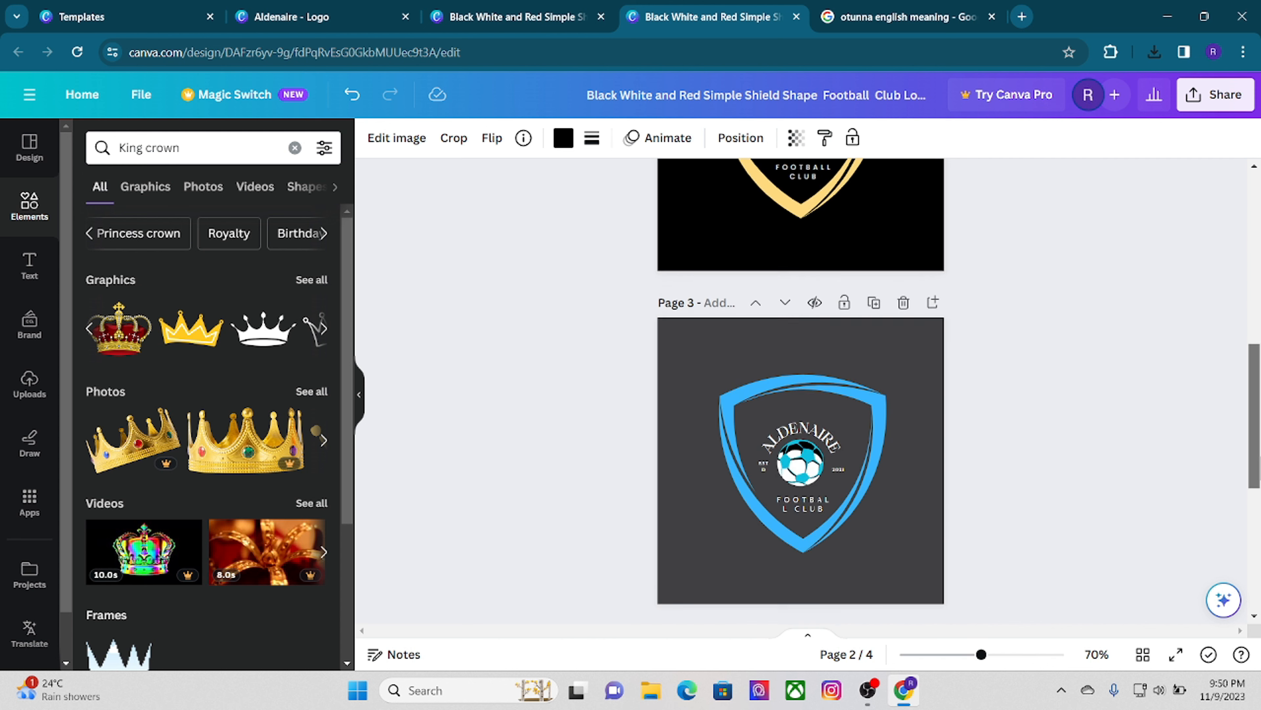
{"action": "left_click", "coordinate": [800, 398]}
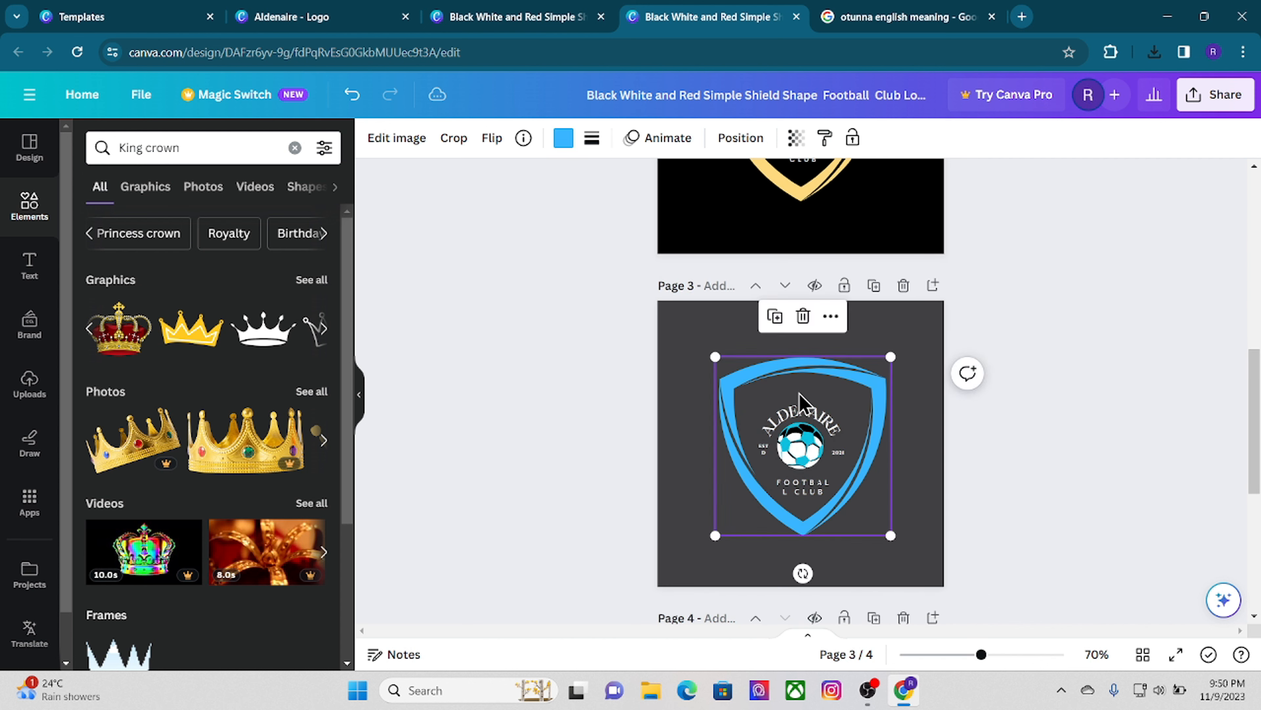
{"action": "left_click", "coordinate": [801, 398]}
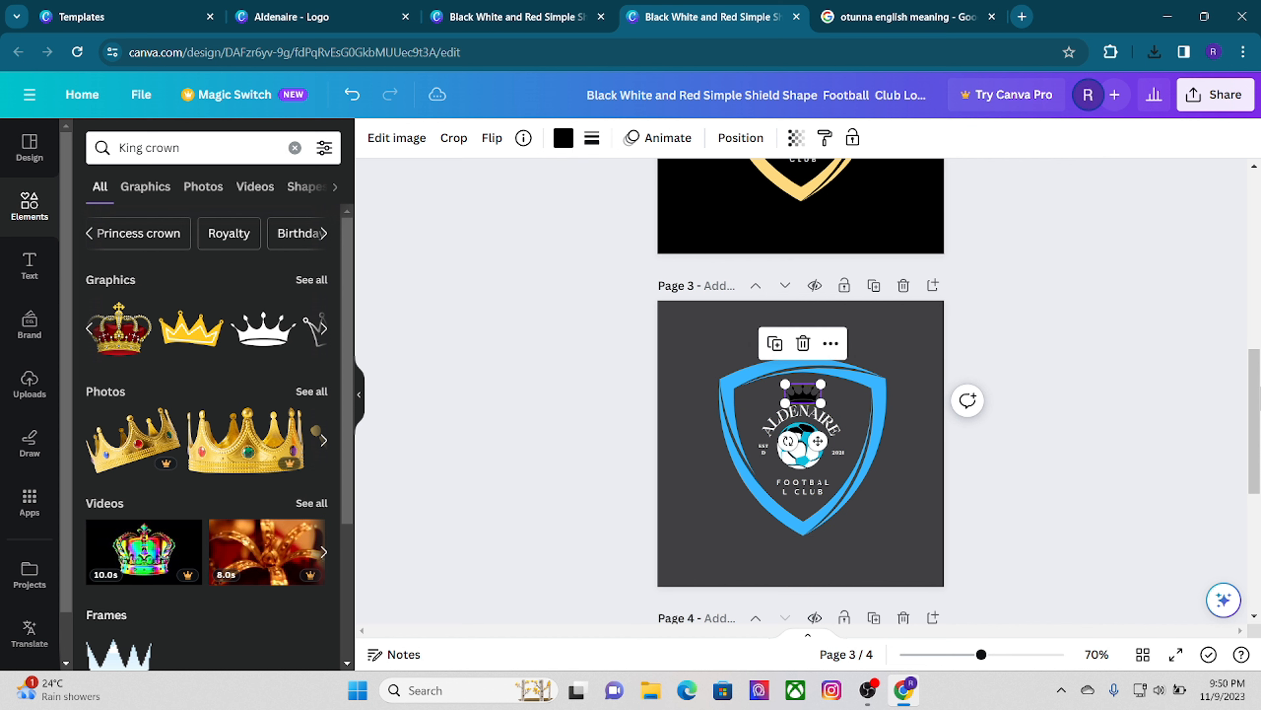
{"action": "scroll", "coordinate": [876, 414], "scroll_direction": "down", "scroll_amount": 5}
{"action": "left_click", "coordinate": [791, 444]}
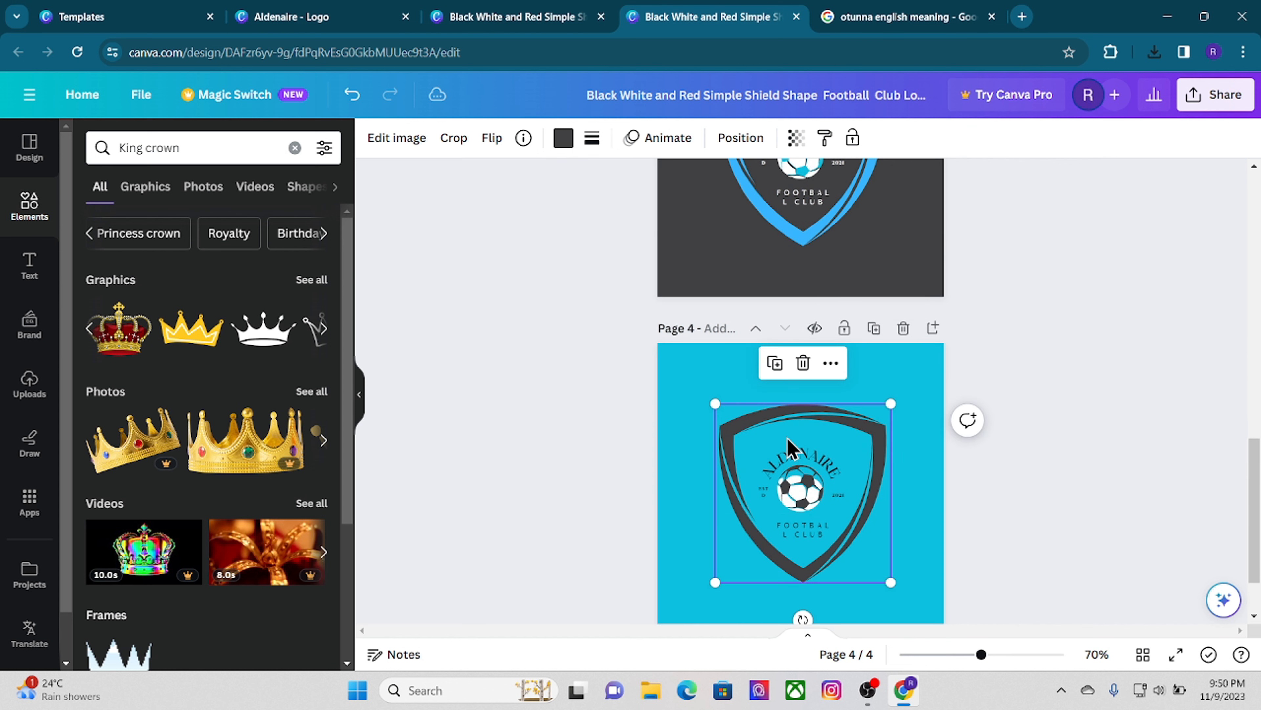
{"action": "left_click", "coordinate": [789, 440]}
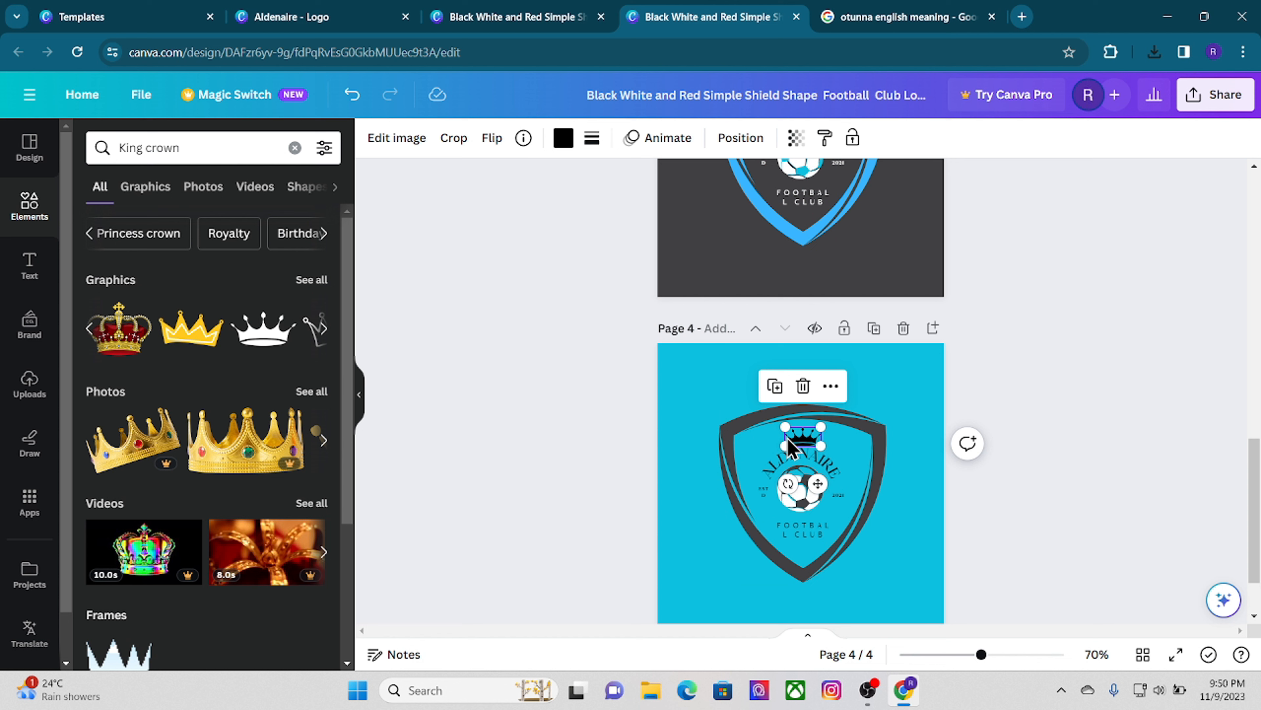
- Recolour the crown dark grey on page 4 and turquoise on page 3, trying light blue on page 3 first
{"action": "left_click", "coordinate": [565, 140]}
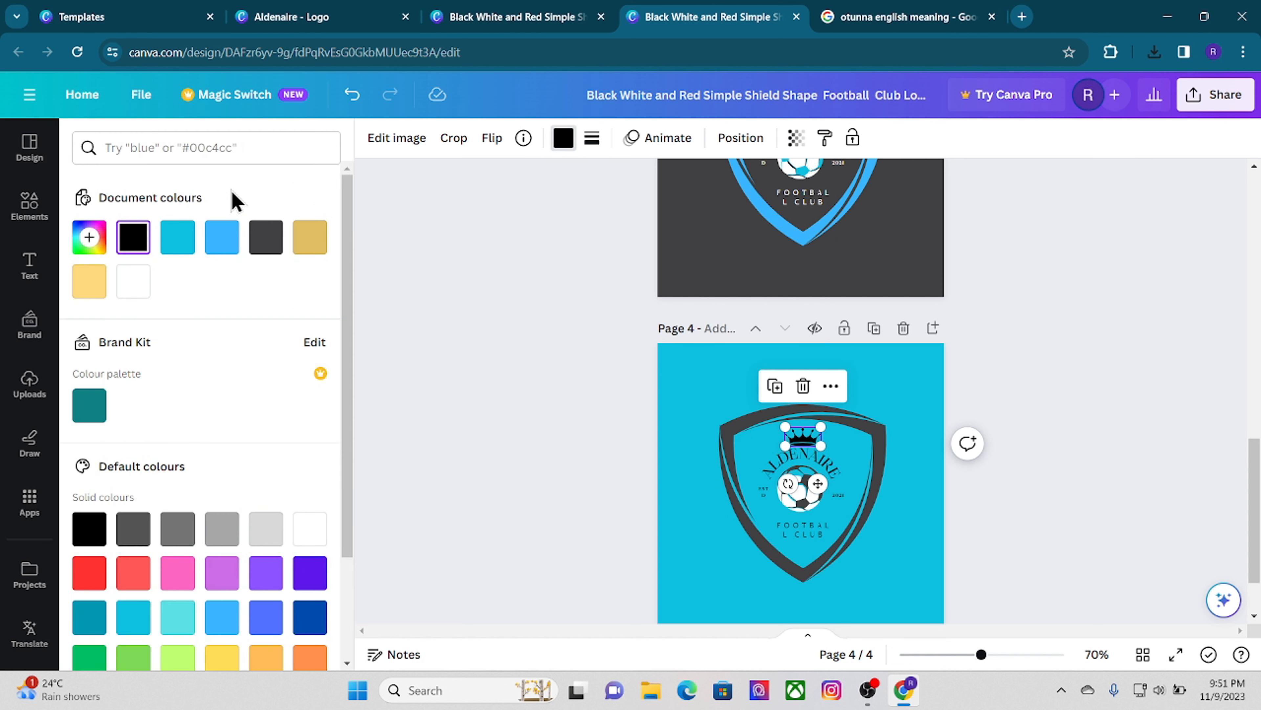
{"action": "left_click", "coordinate": [264, 240]}
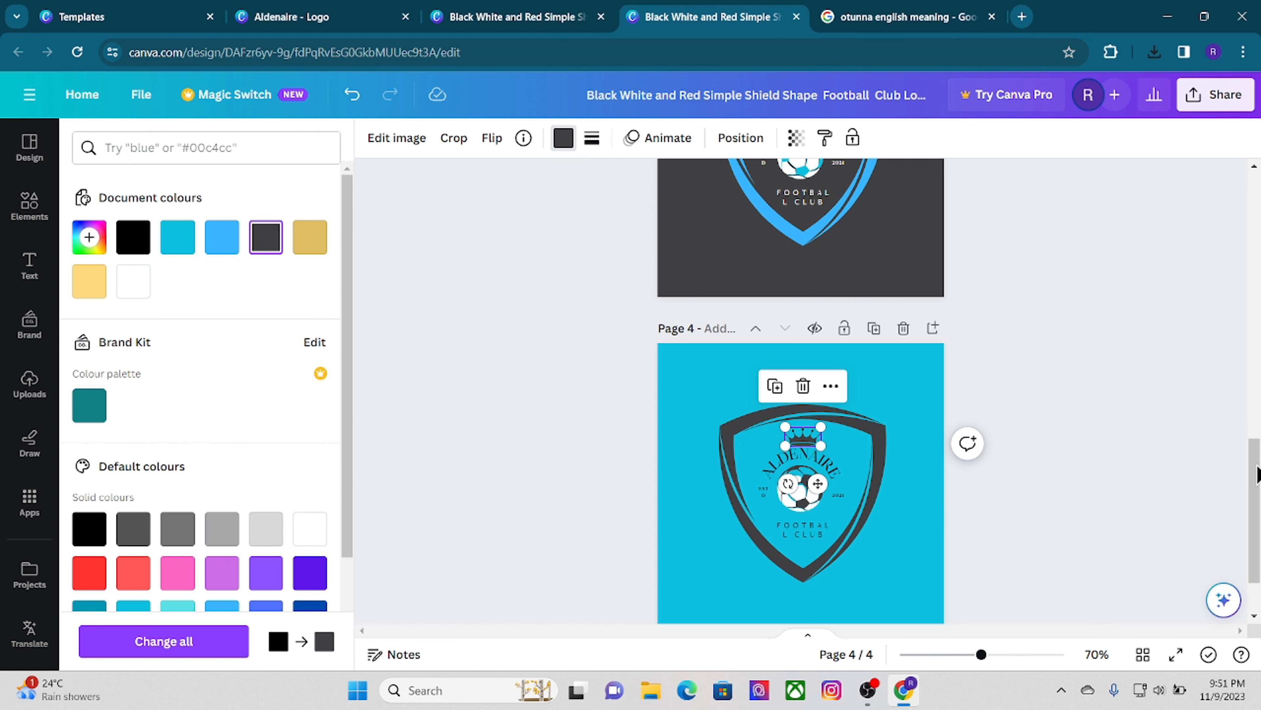
{"action": "scroll", "coordinate": [1256, 472], "scroll_direction": "up", "scroll_amount": 5}
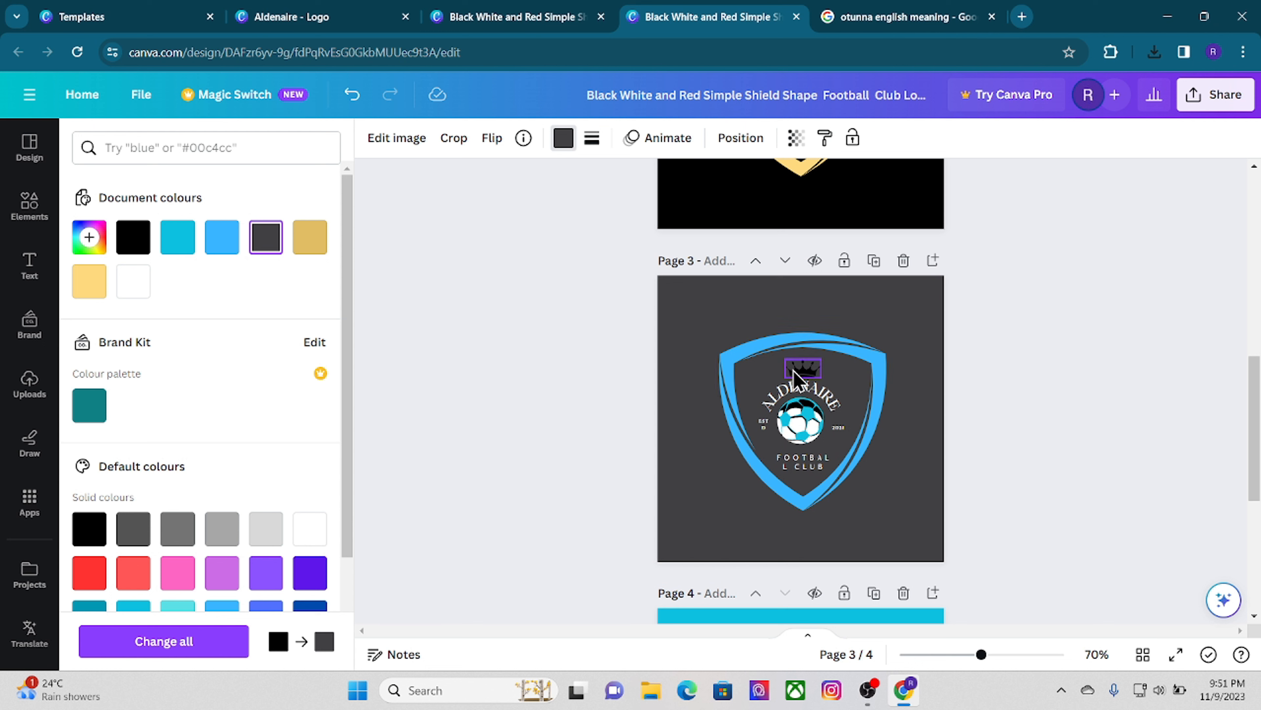
{"action": "left_click", "coordinate": [795, 378]}
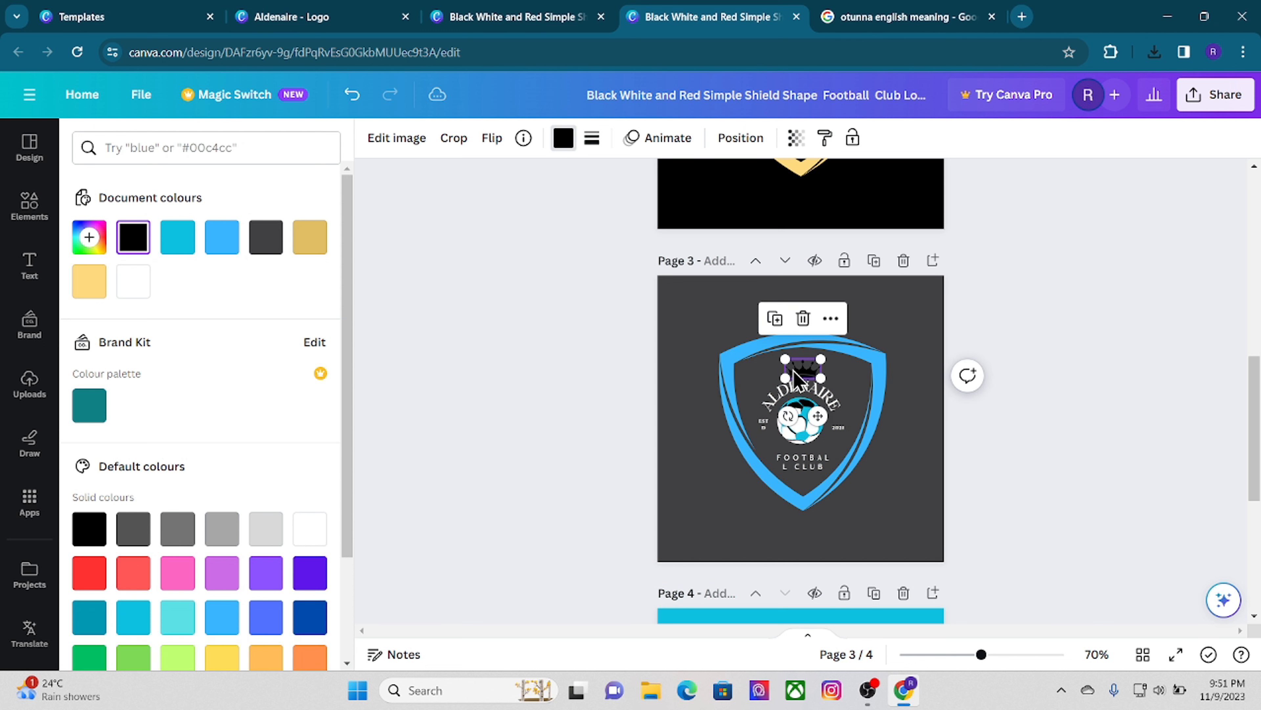
{"action": "left_click", "coordinate": [220, 243]}
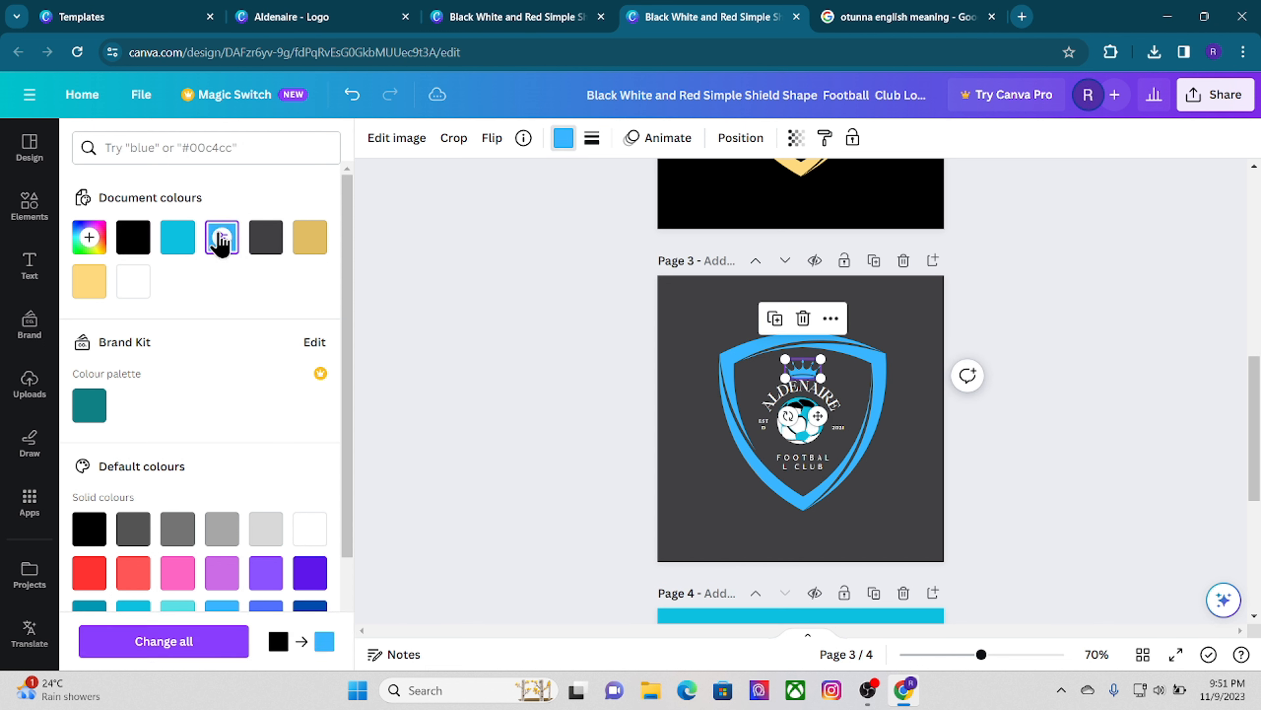
{"action": "left_click", "coordinate": [177, 240]}
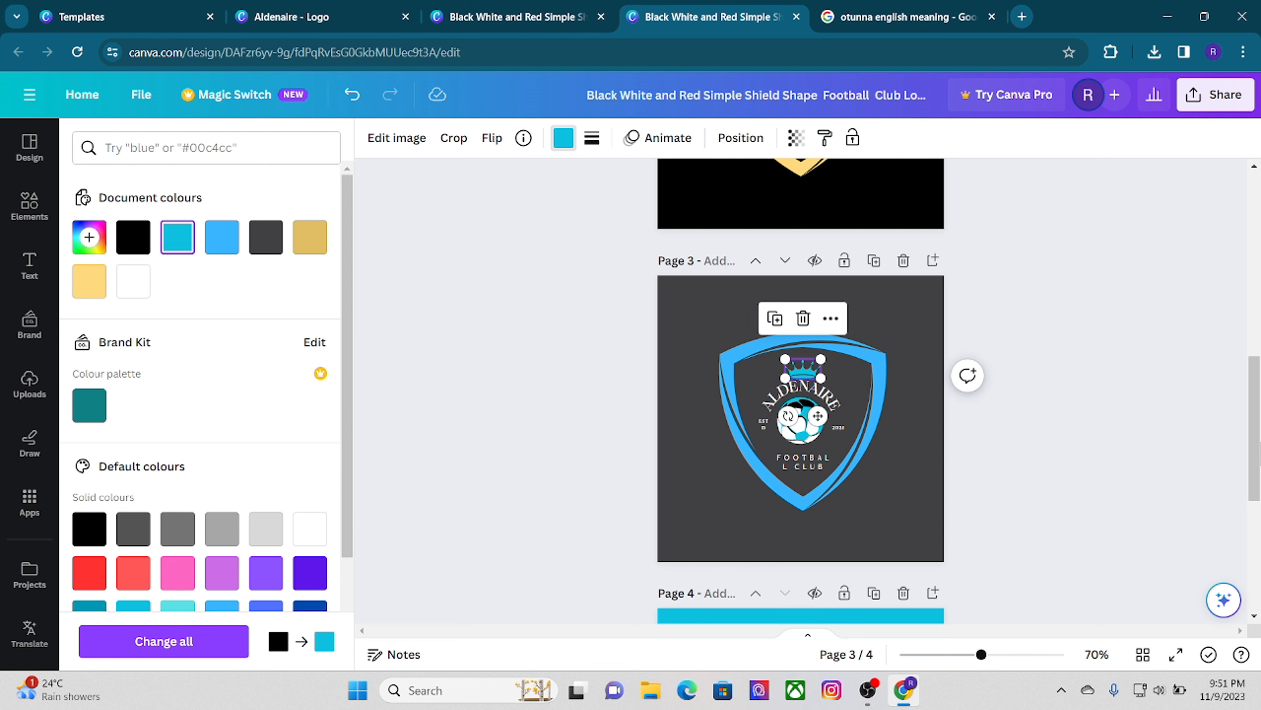
- Recolour the crowns on page 2 and page 1 with the dark gold document colour
{"action": "scroll", "coordinate": [874, 368], "scroll_direction": "up", "scroll_amount": 5}
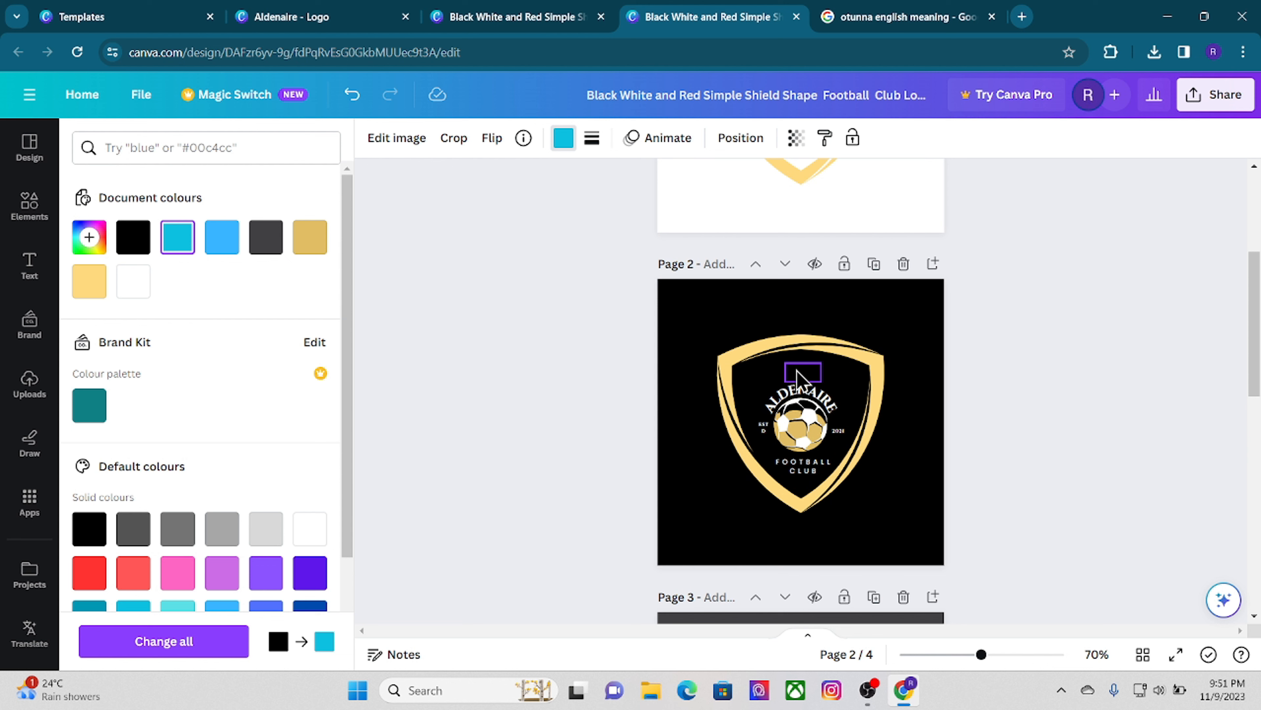
{"action": "left_click", "coordinate": [797, 377]}
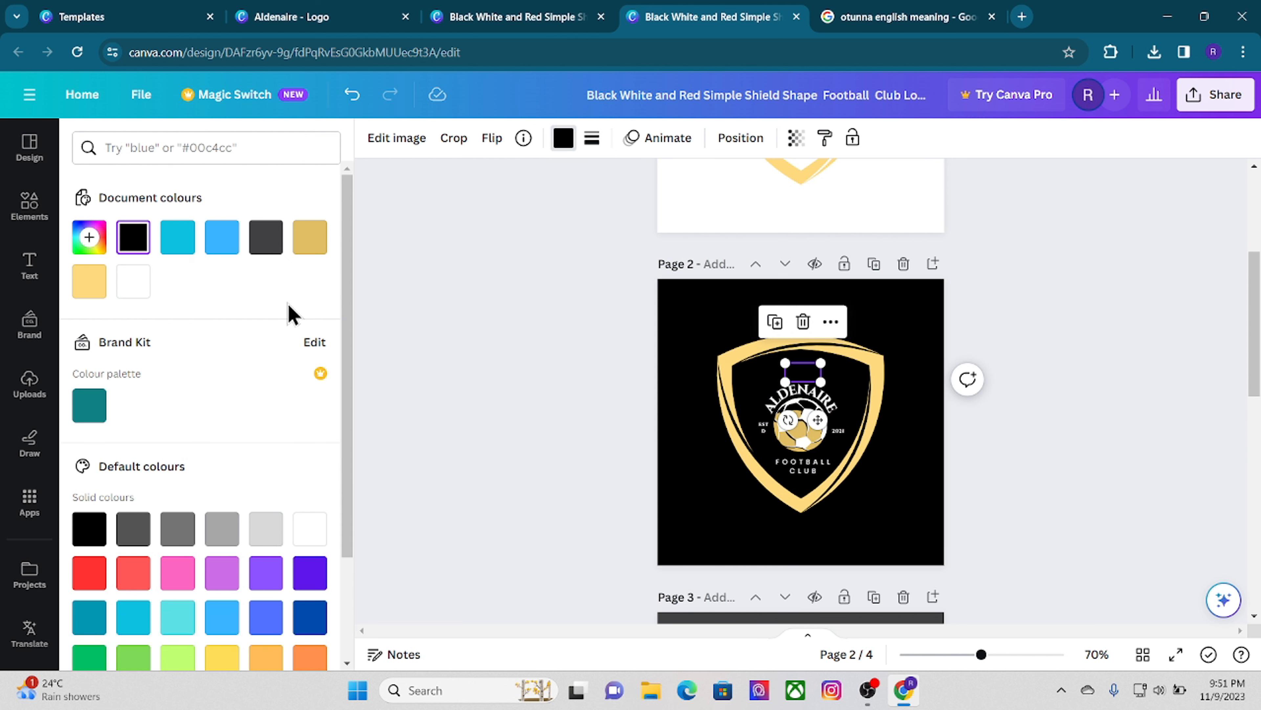
{"action": "left_click", "coordinate": [323, 237]}
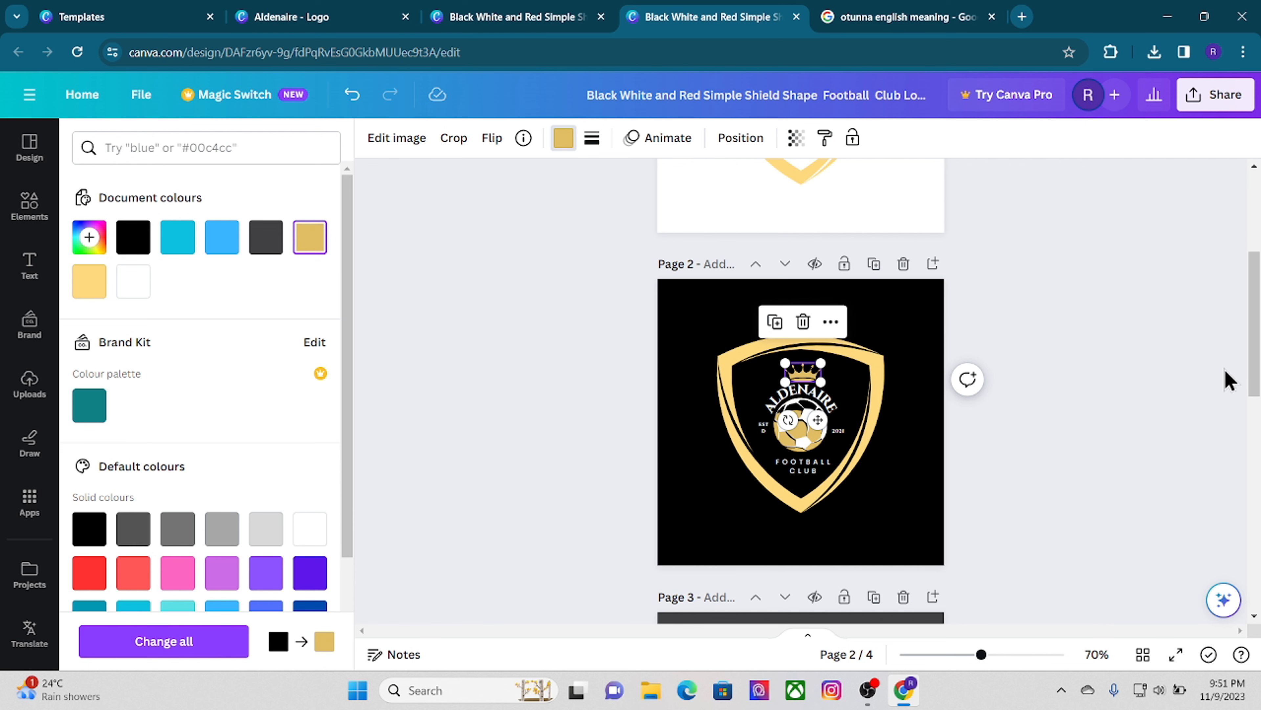
{"action": "scroll", "coordinate": [1255, 372], "scroll_direction": "up", "scroll_amount": 5}
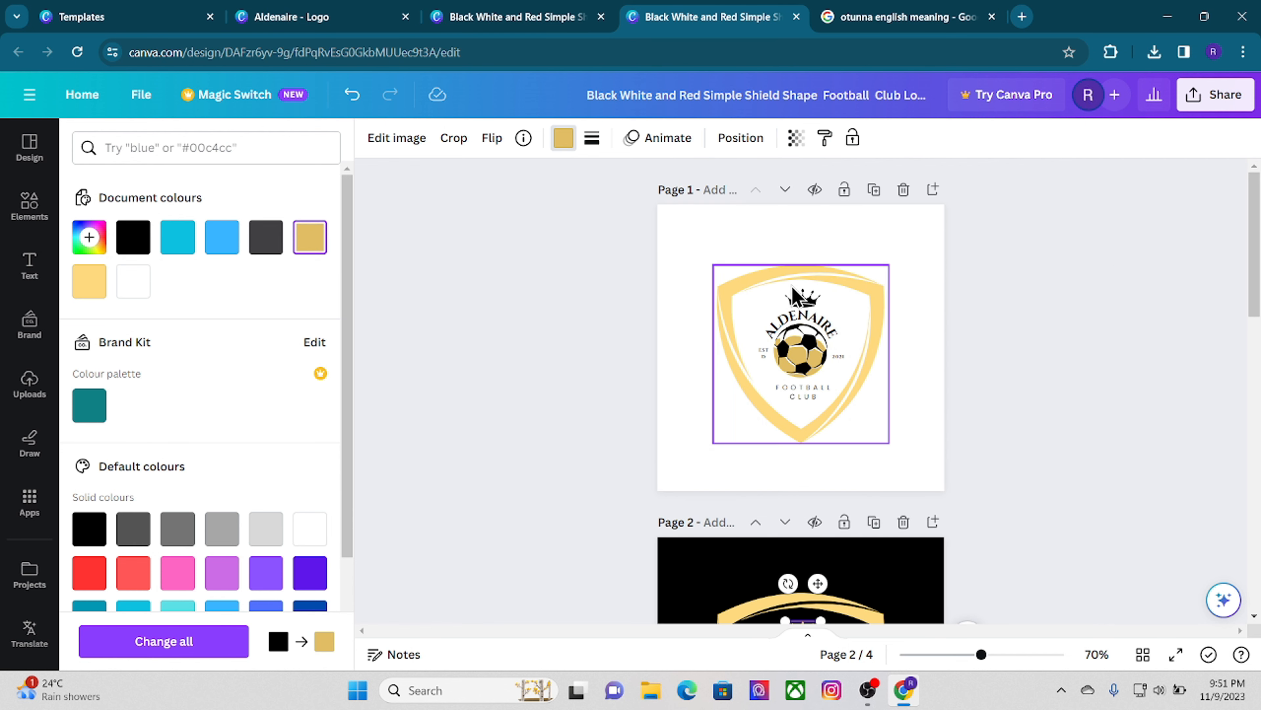
{"action": "left_click", "coordinate": [800, 301]}
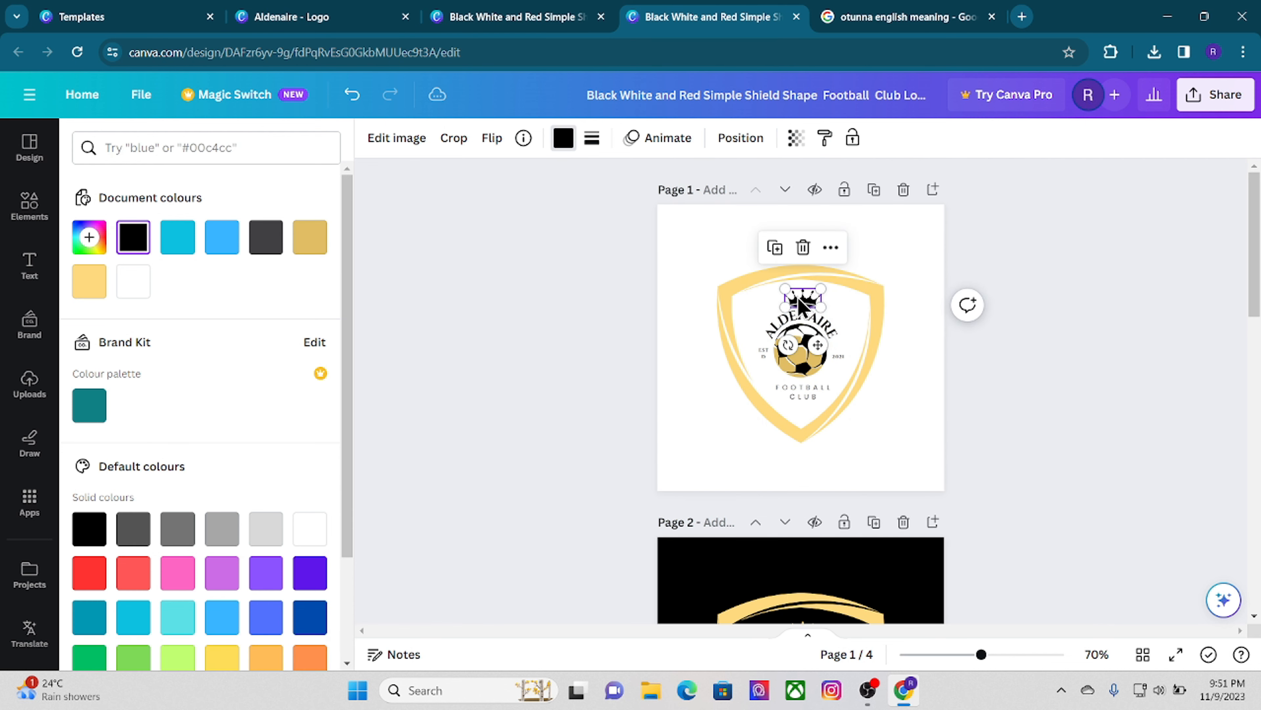
{"action": "left_click", "coordinate": [301, 247]}
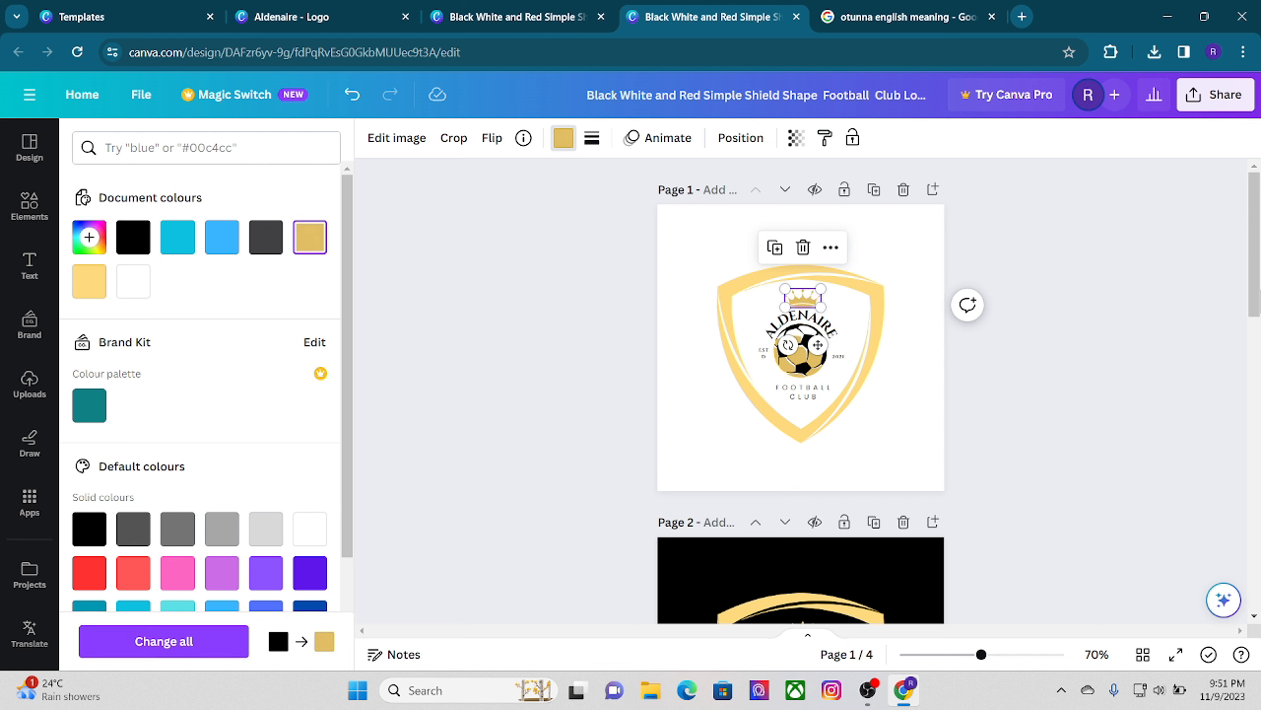
{"action": "scroll", "coordinate": [800, 393], "scroll_direction": "down", "scroll_amount": 1}
{"action": "left_click_drag", "start_coordinate": [1182, 314], "coordinate": [1182, 314]}
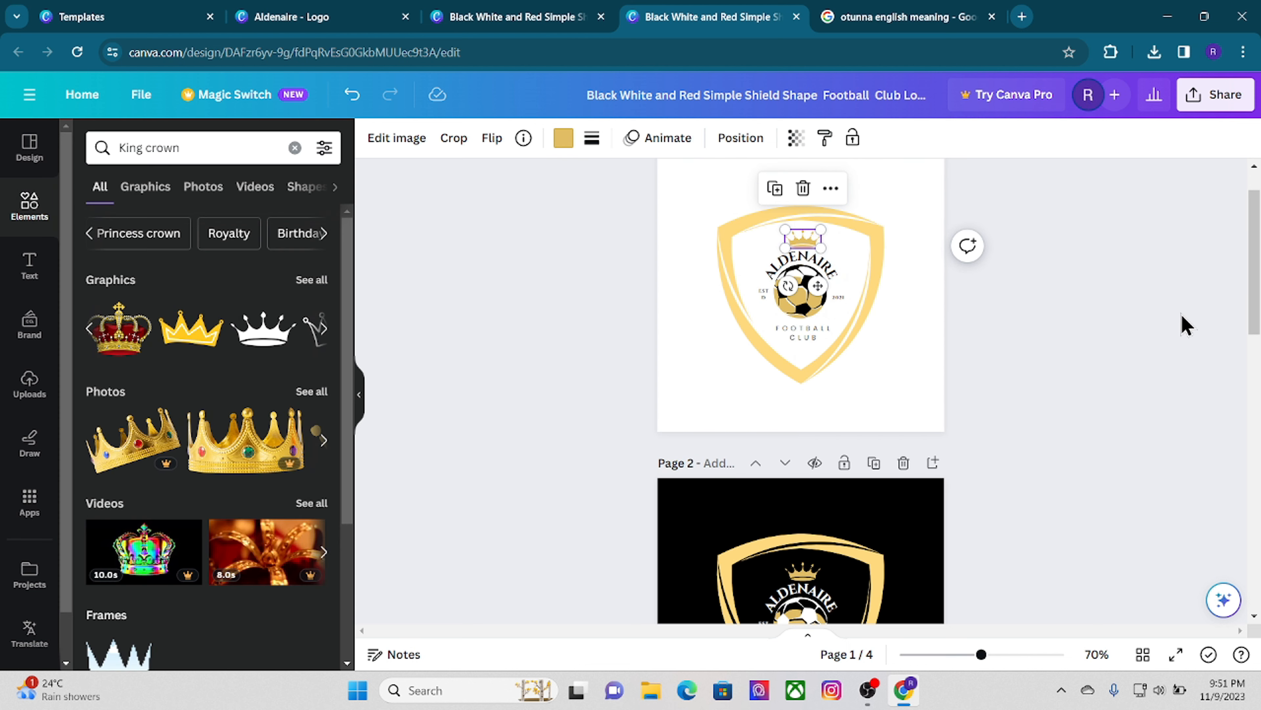
{"action": "left_click", "coordinate": [1107, 330]}
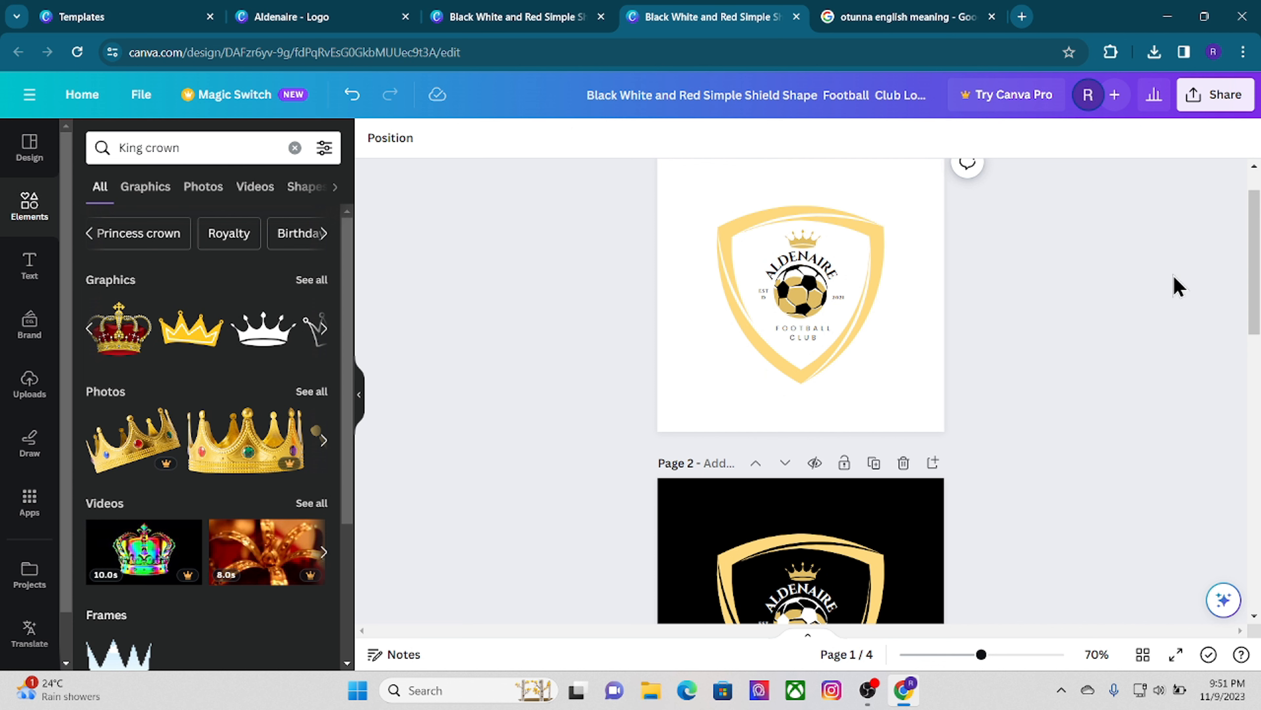
- Download all four pages of the logo design as PNG files at 500 × 500 px
{"action": "left_click", "coordinate": [1215, 101]}
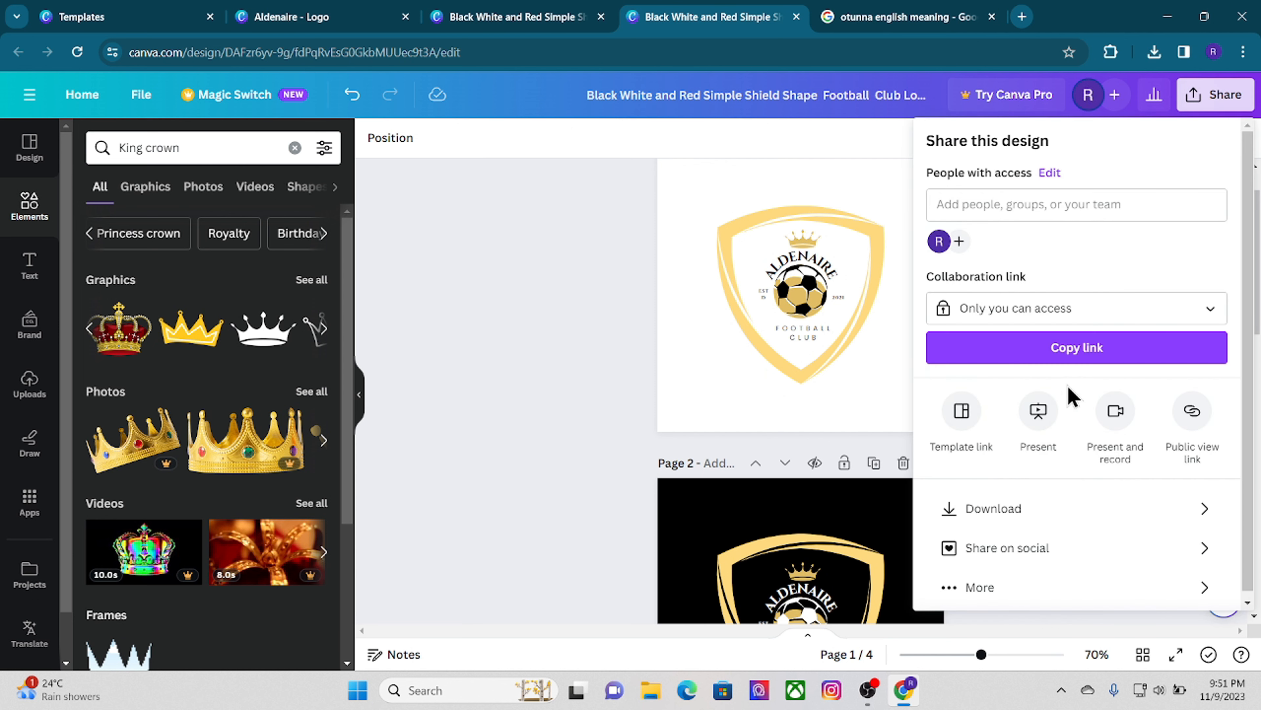
{"action": "left_click", "coordinate": [1011, 517]}
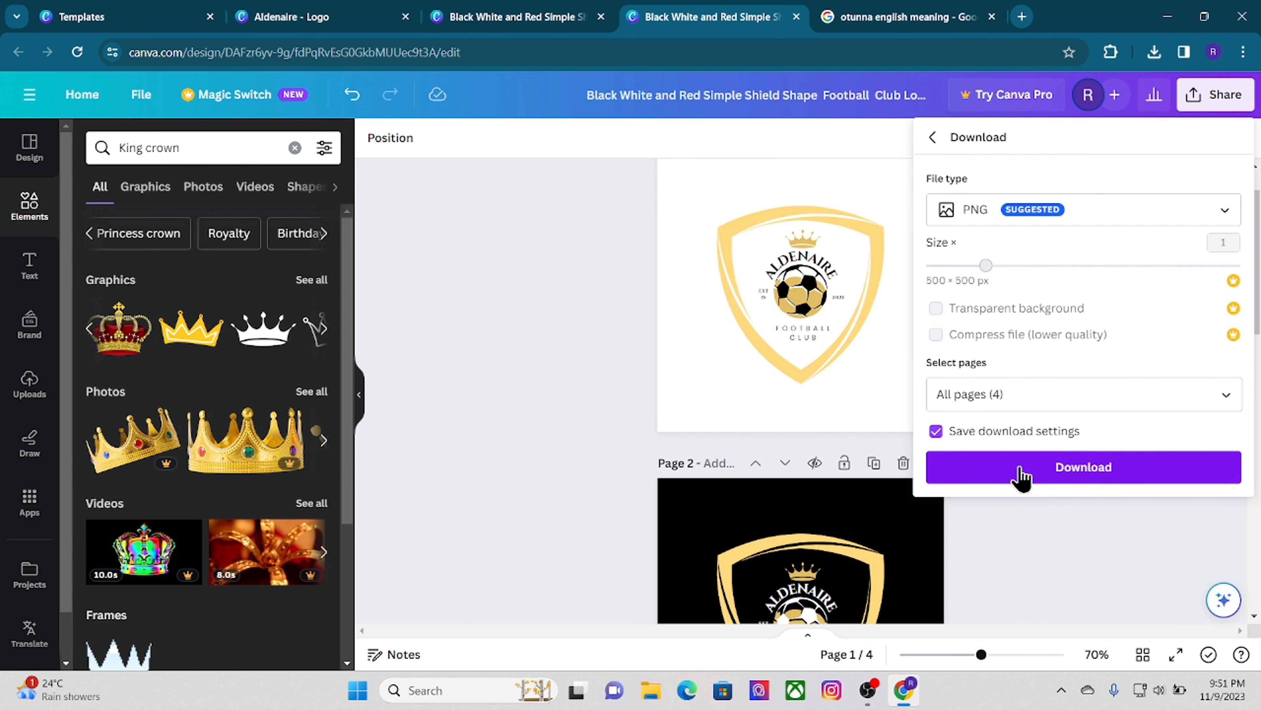
{"action": "left_click", "coordinate": [1021, 472]}
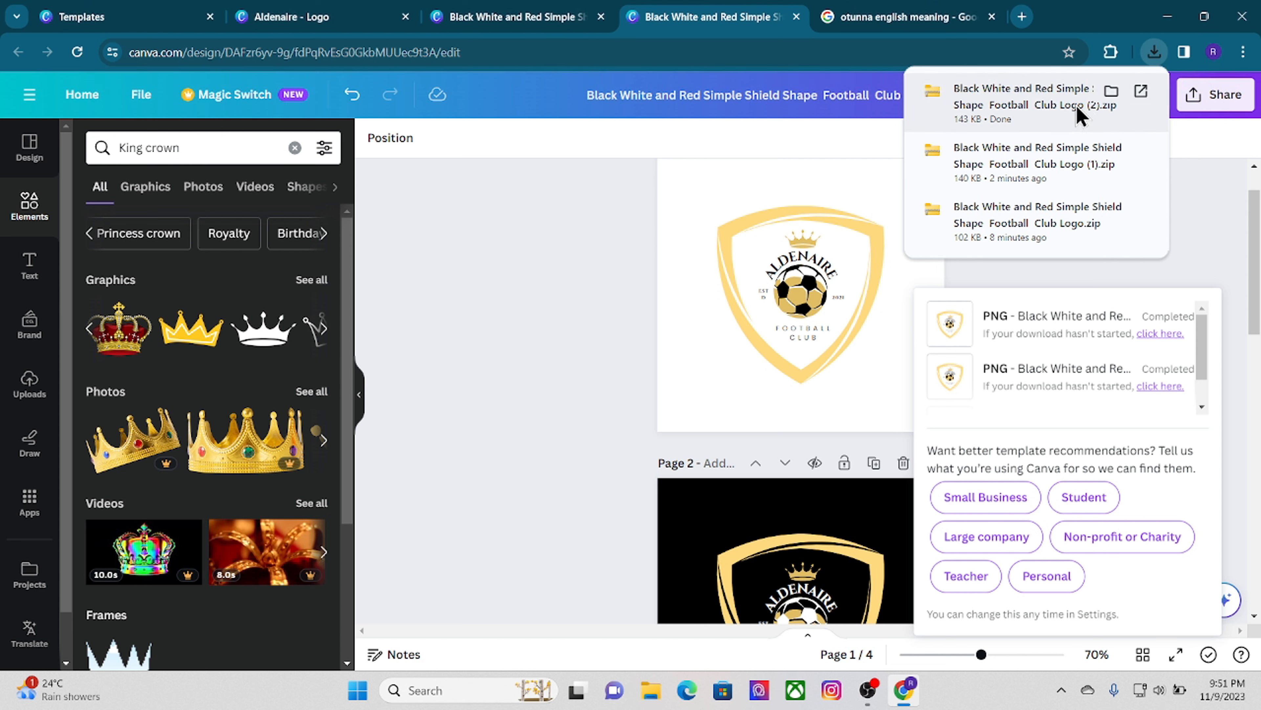
{"action": "left_click", "coordinate": [1236, 191]}
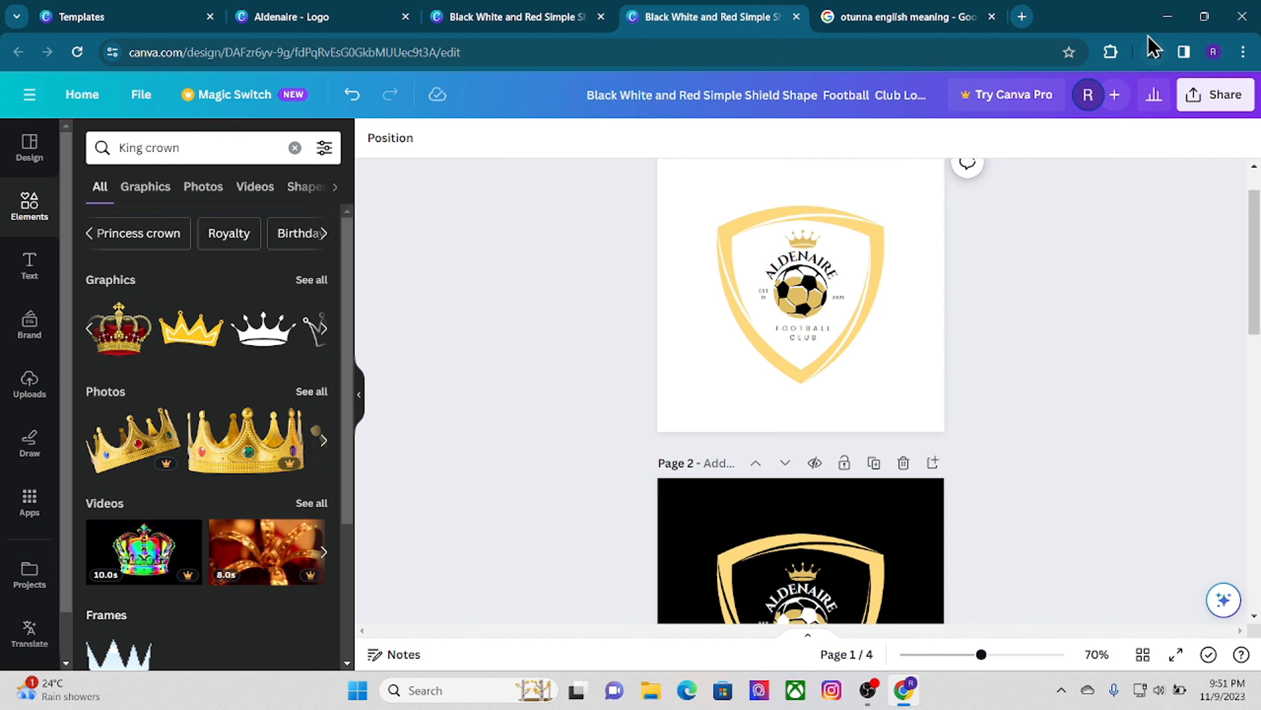
- Open the downloaded Black White and Red Simple Shield Shape Football Club Logo (2).zip and view images 1 and 2
{"action": "left_click", "coordinate": [1154, 52]}
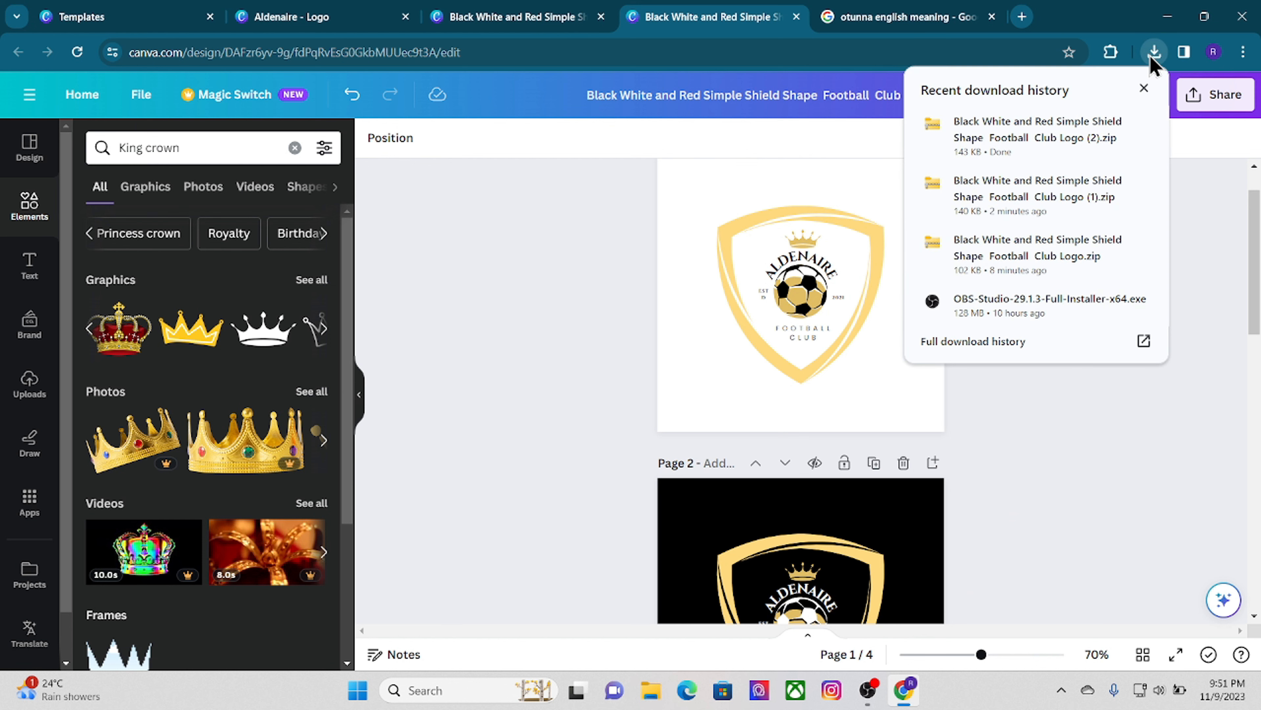
{"action": "left_click", "coordinate": [1097, 143]}
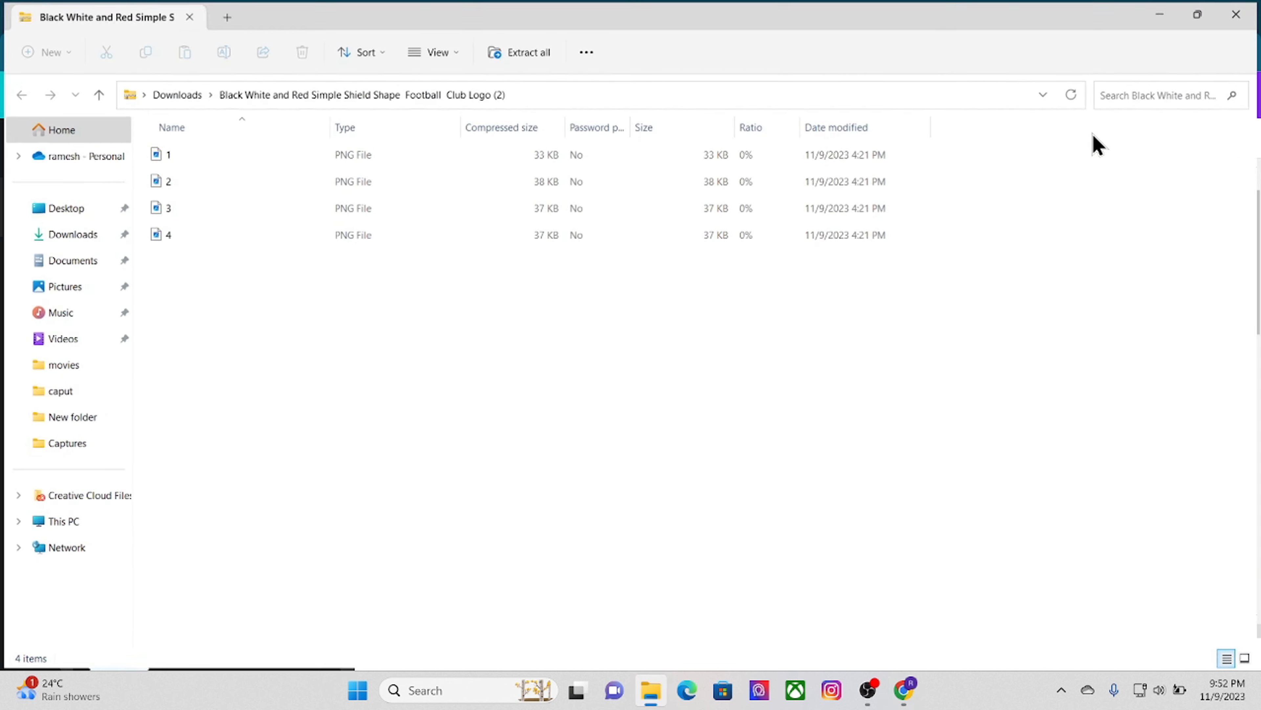
{"action": "double_click", "coordinate": [614, 158]}
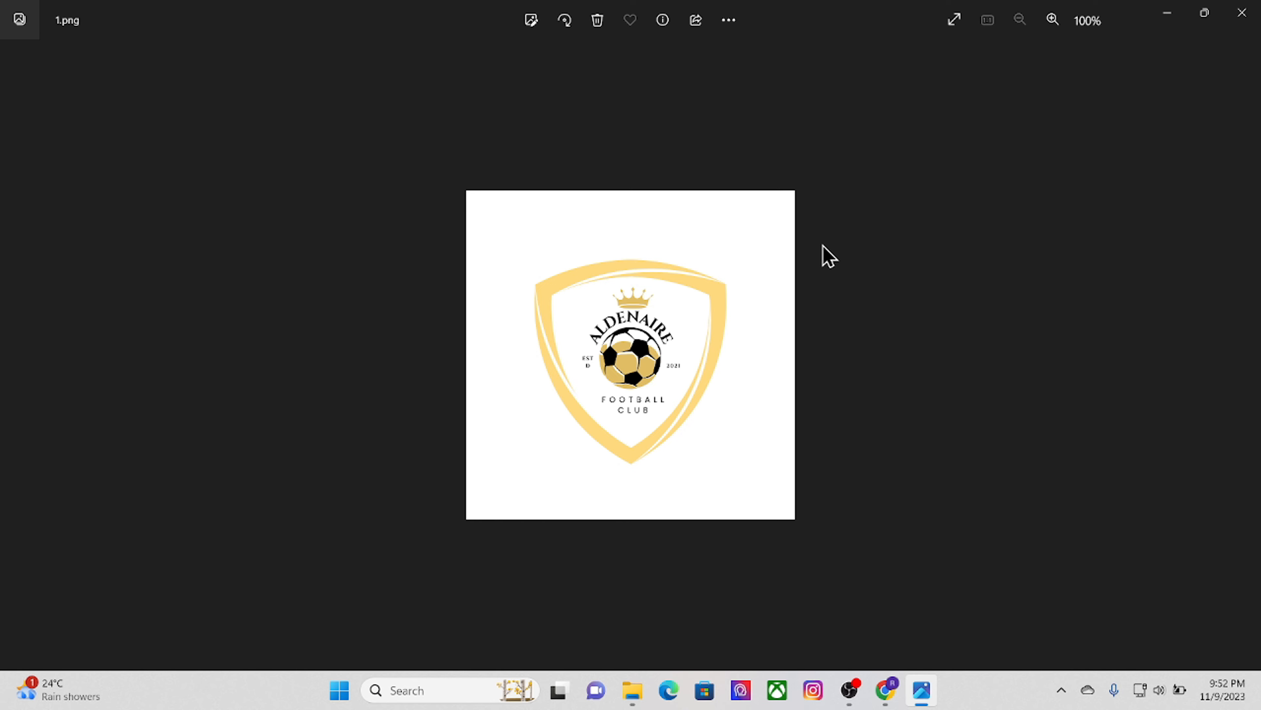
{"action": "left_click", "coordinate": [1242, 12]}
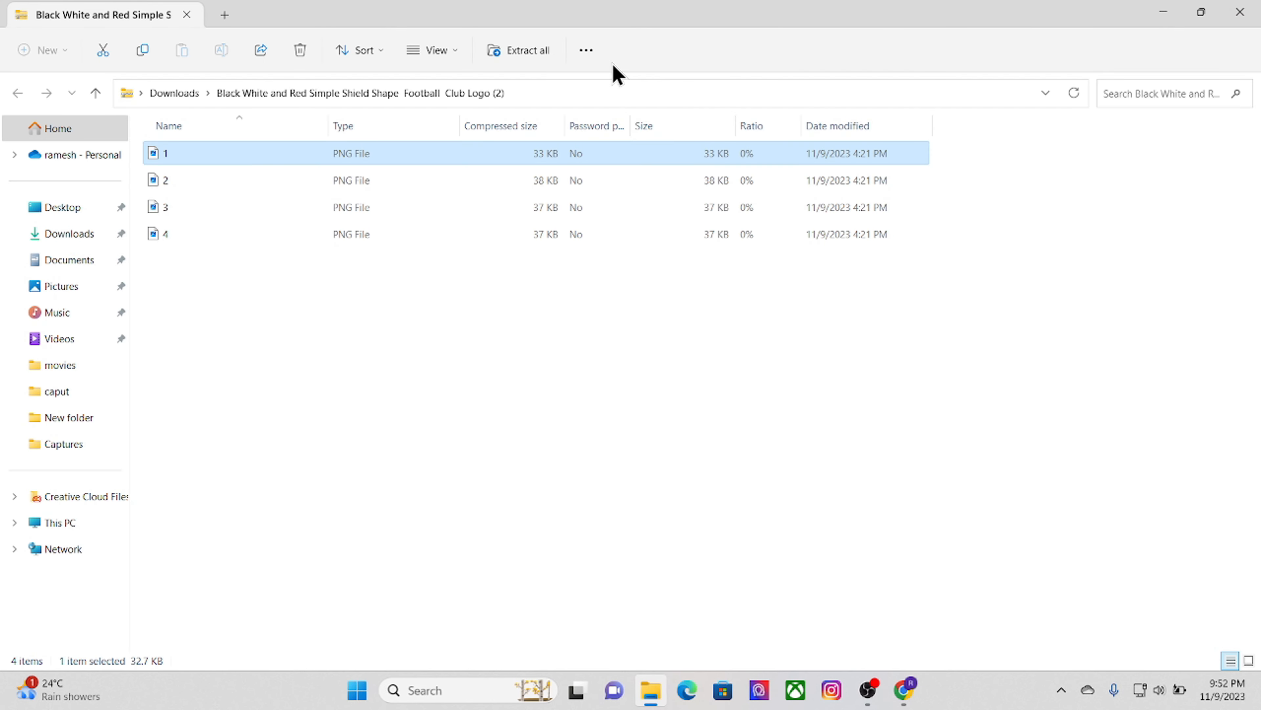
{"action": "double_click", "coordinate": [566, 181]}
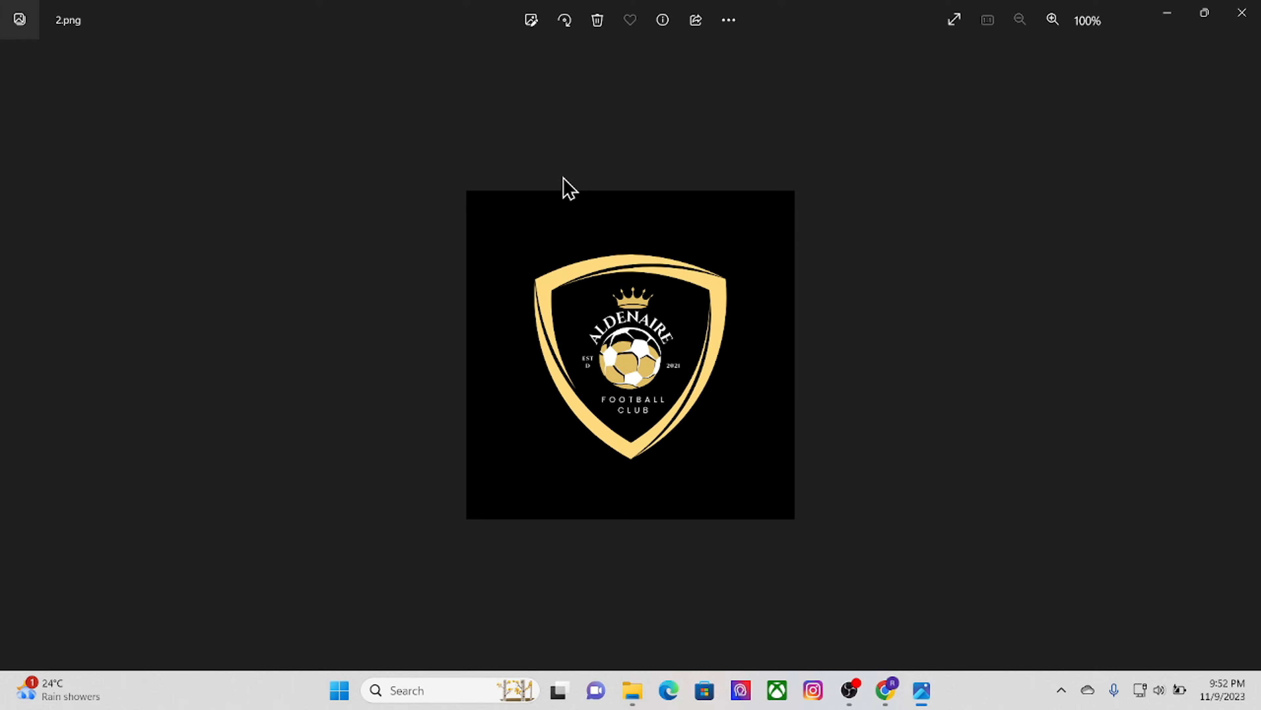